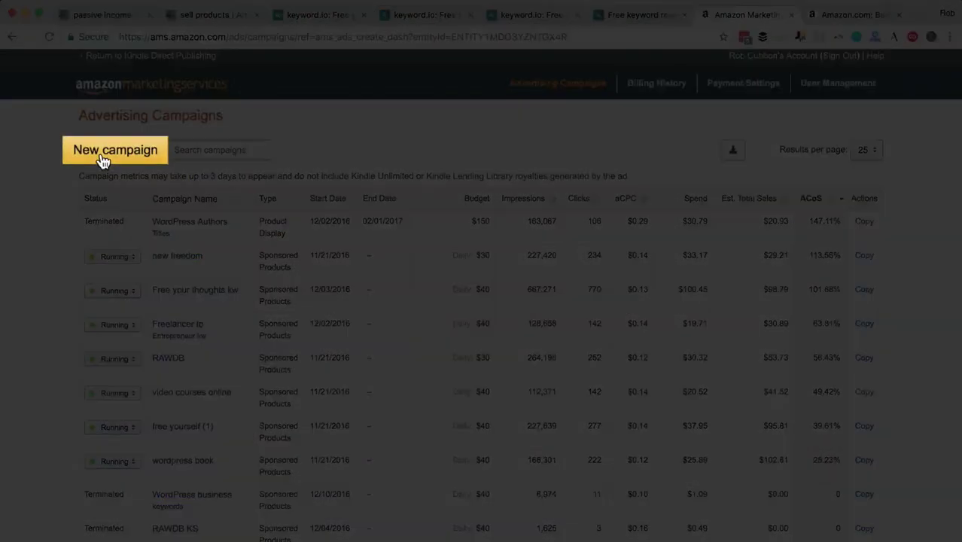
Start a Sponsored Products campaign for the passive-income book, named 'Build a brand, passive'
click(103, 154)
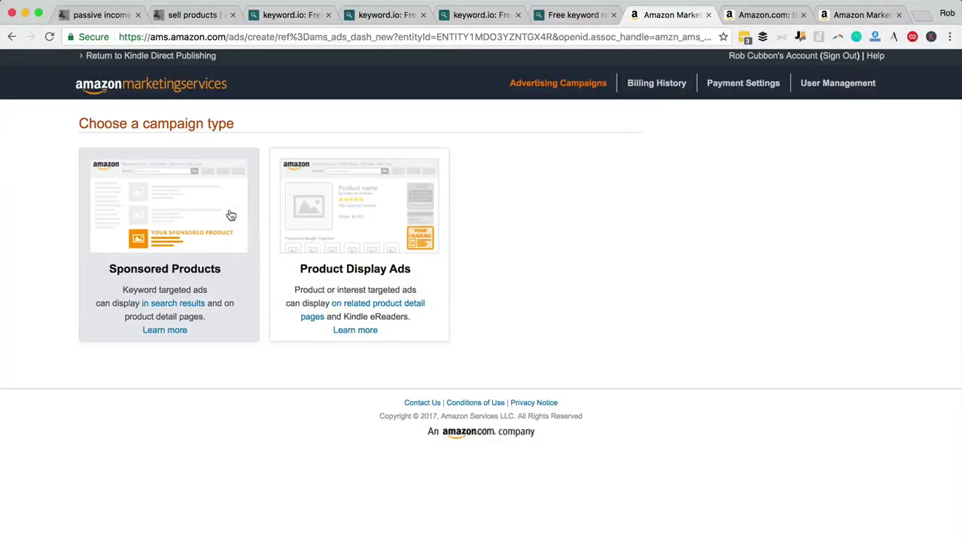
click(224, 210)
scroll(13, 447, down, 2)
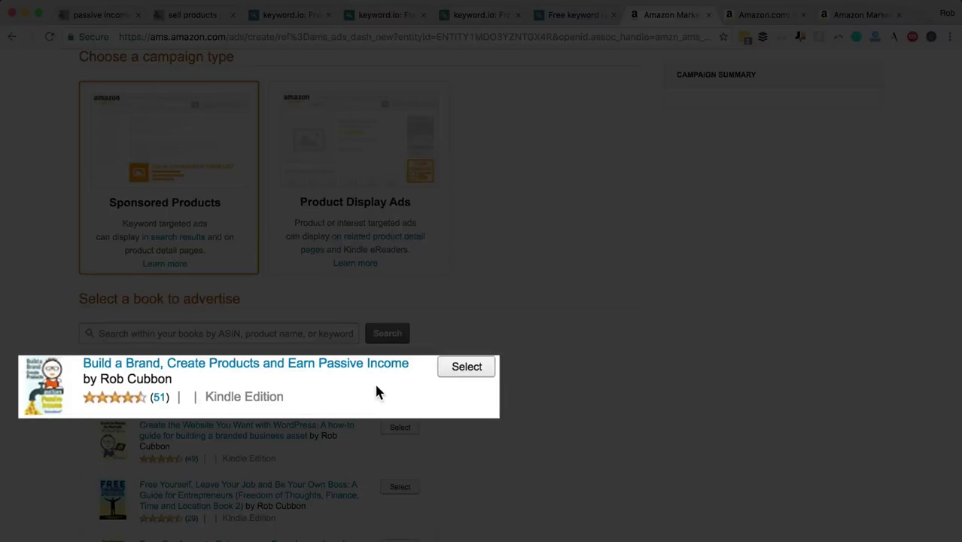
click(400, 367)
triple_click(333, 336)
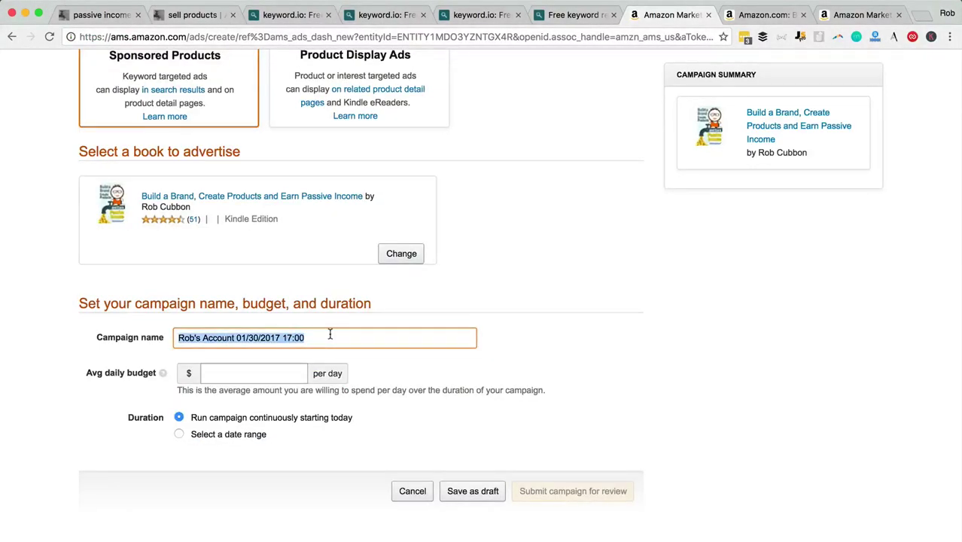
text(Build a brand, passive)
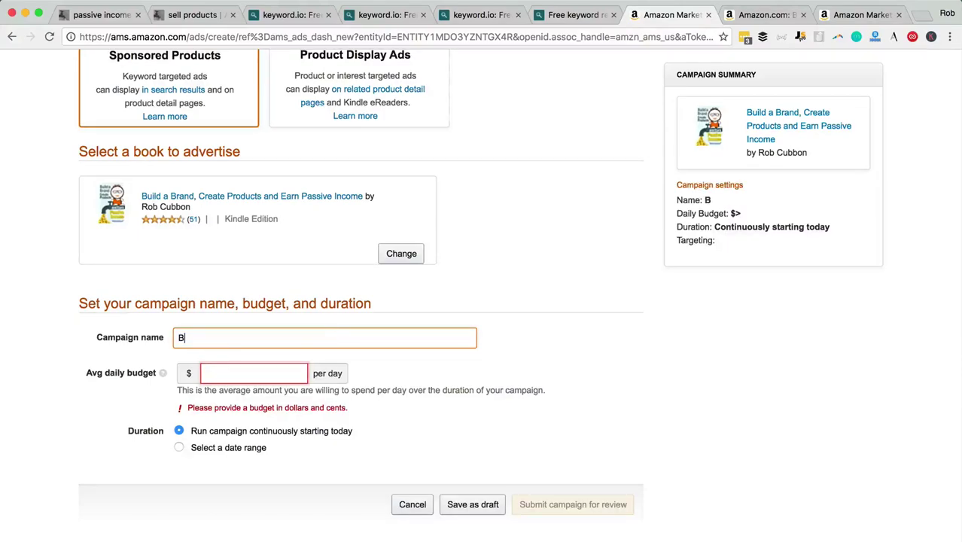
Give the campaign a $25 daily budget and Manual Targeting
click(241, 372)
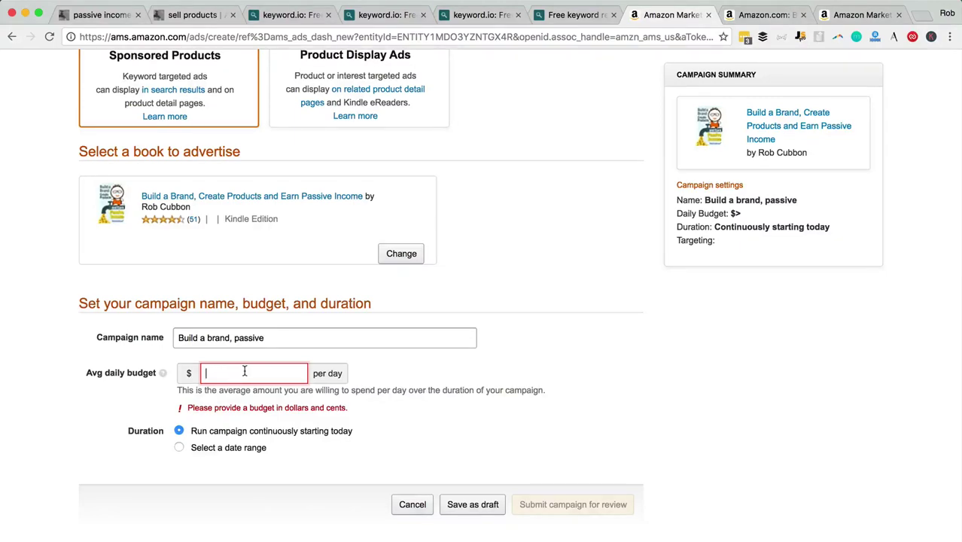
text(25)
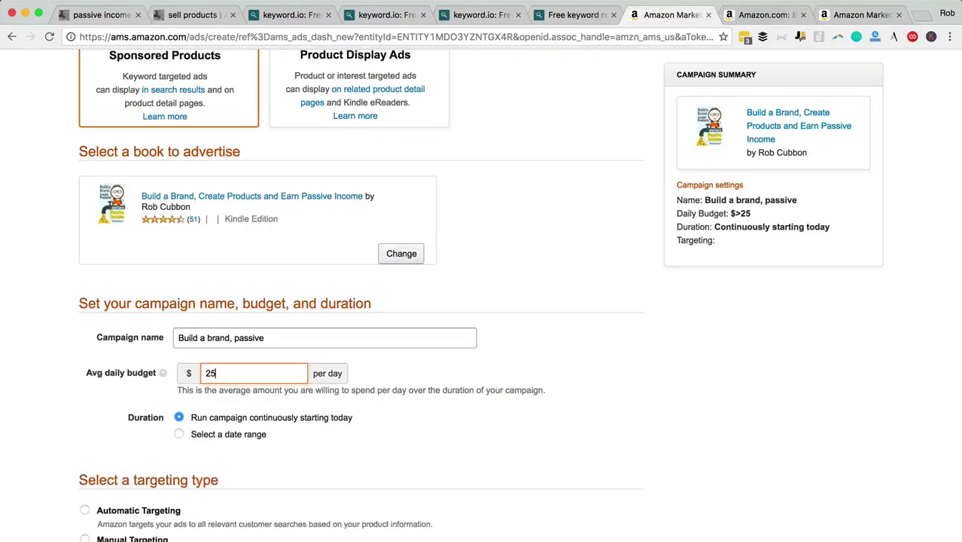
click(25, 394)
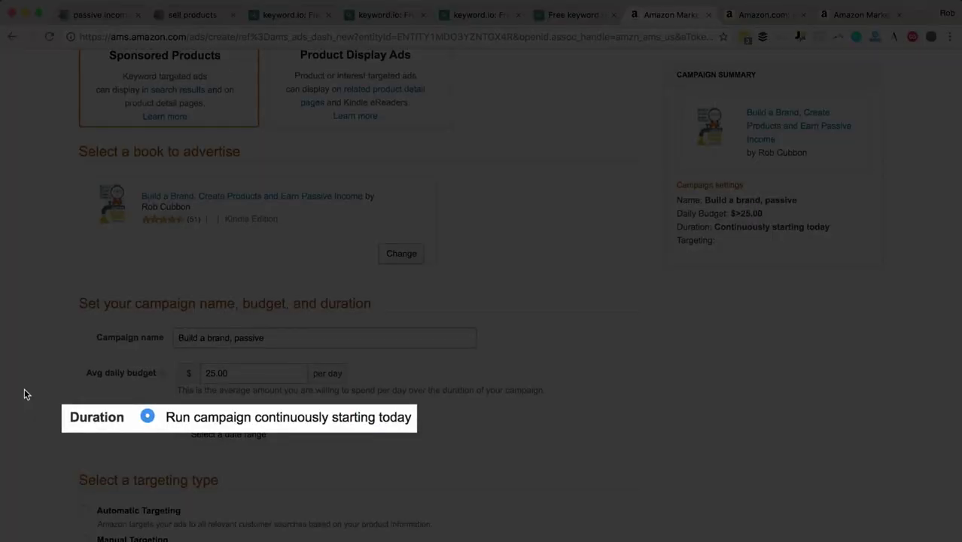
scroll(25, 392, down, 4)
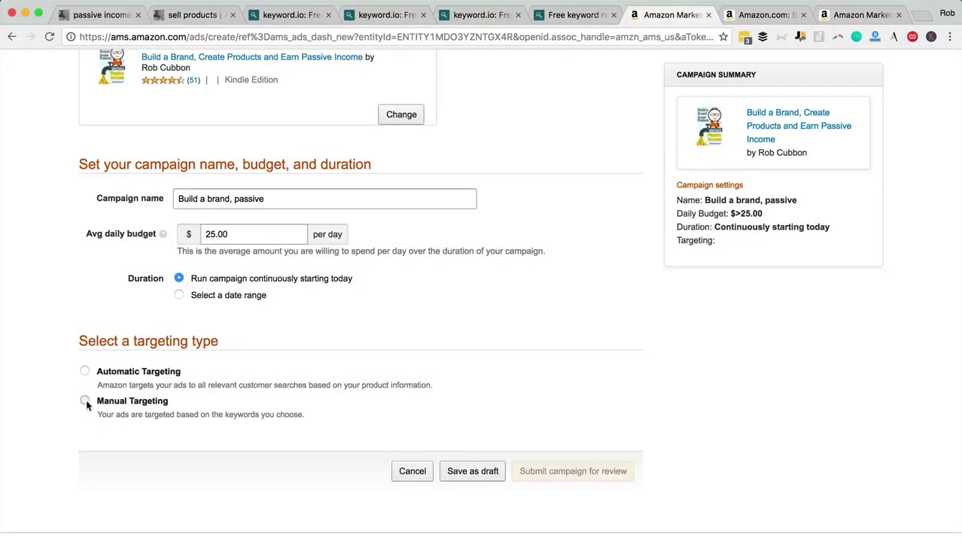
click(45, 399)
scroll(43, 422, down, 10)
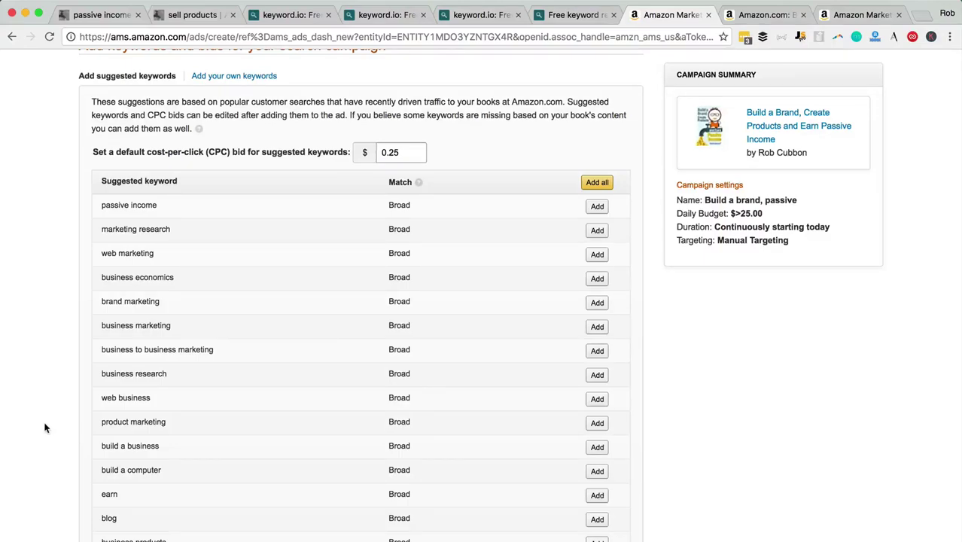
Add all suggested keywords, remove 'build' and 'build a computer', and select the remaining keyword rows
scroll(45, 428, down, 3)
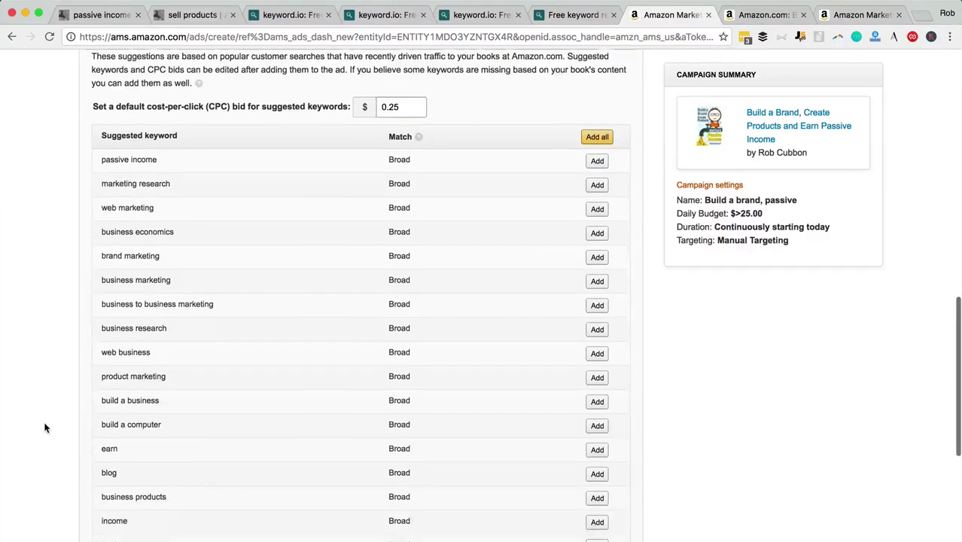
scroll(45, 428, up, 3)
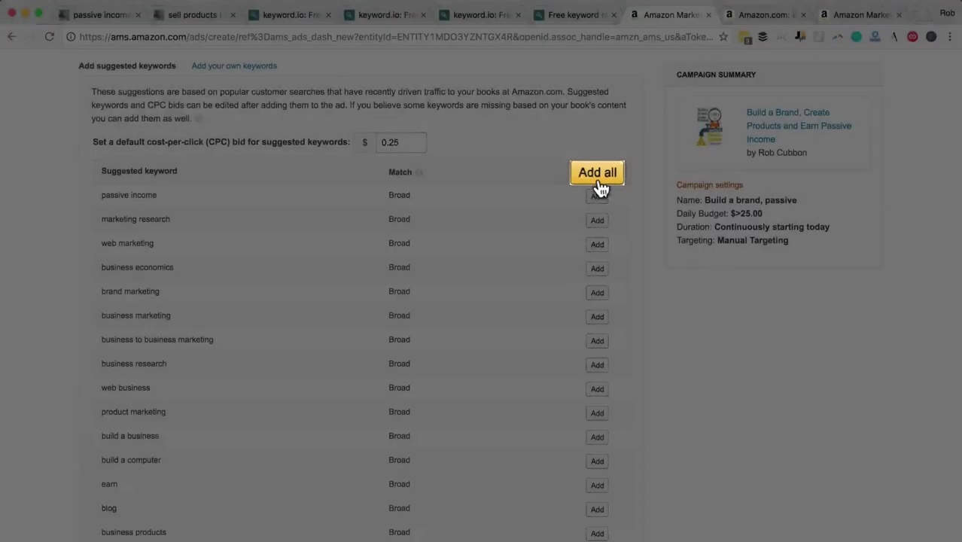
click(597, 173)
scroll(40, 232, down, 3)
scroll(41, 238, down, 5)
scroll(42, 244, up, 6)
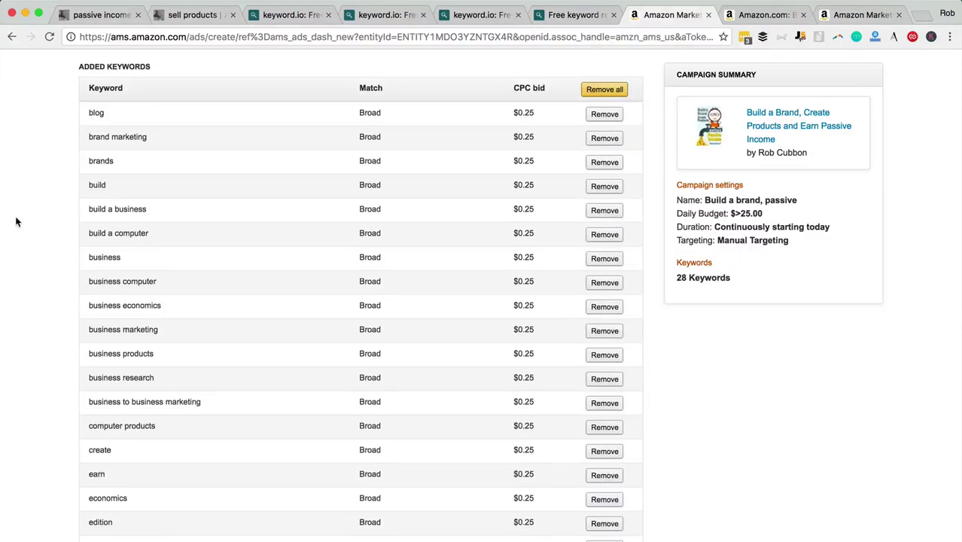
click(604, 186)
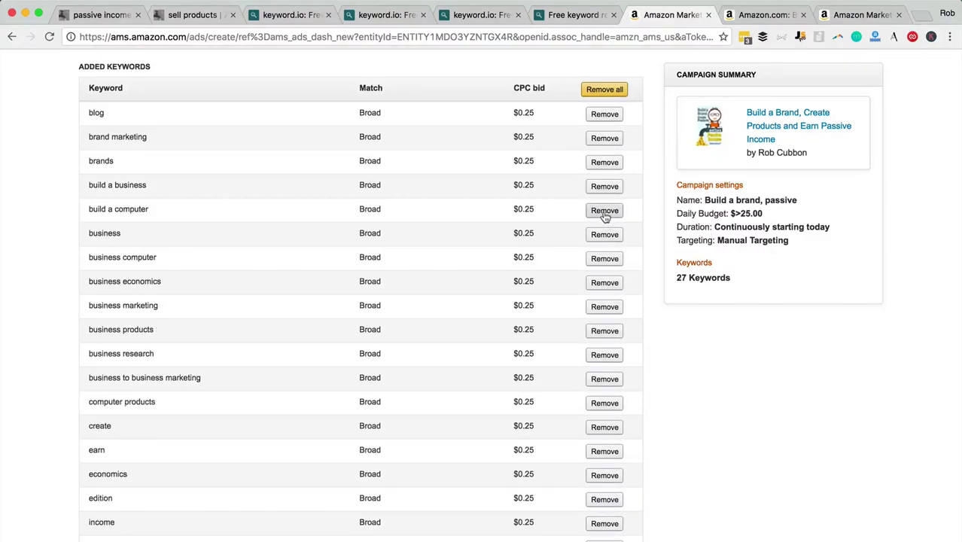
click(604, 210)
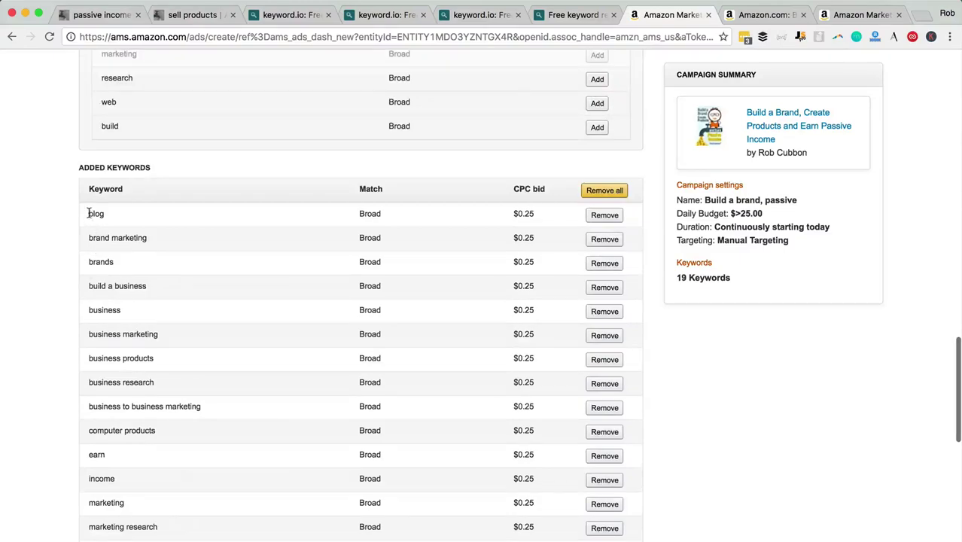
drag(90, 213, 345, 282)
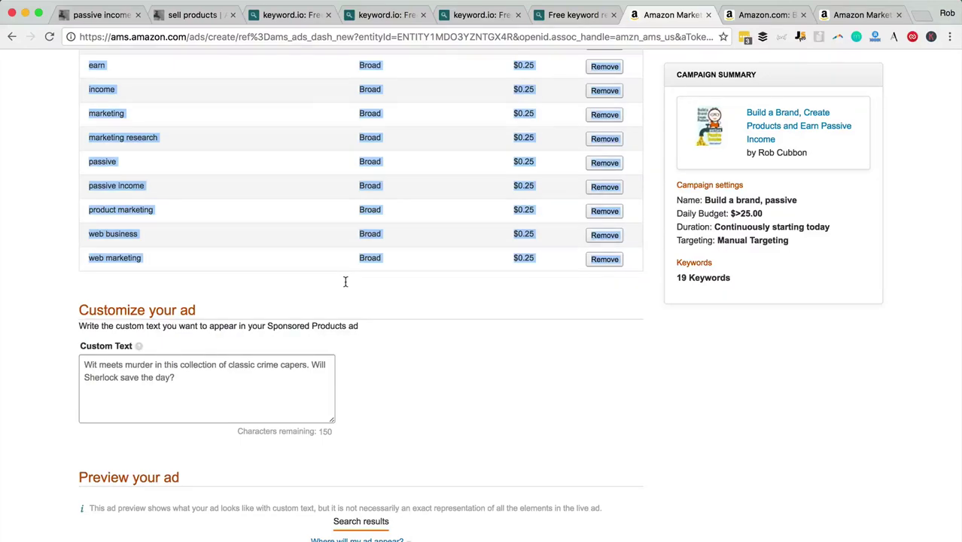
Paste the copied keywords into Workbook2 and clear the match, bid and Remove columns
key(super+c)
key(super+Tab)
key(super+v)
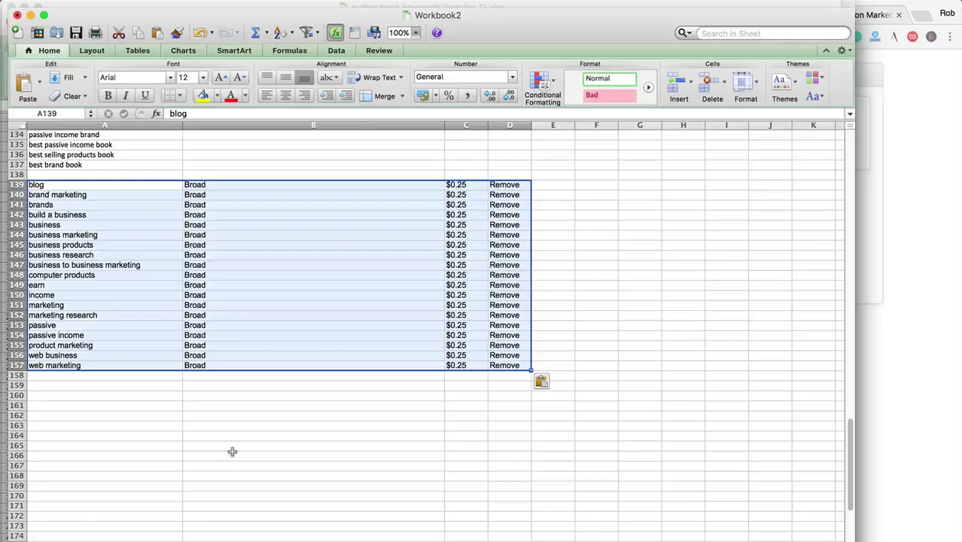
click(226, 395)
drag(197, 181, 498, 362)
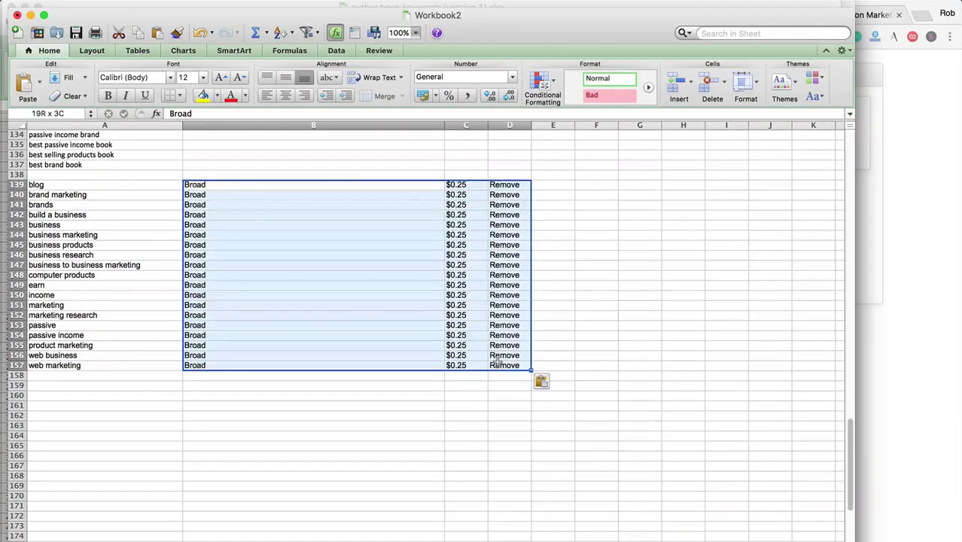
right_click(340, 282)
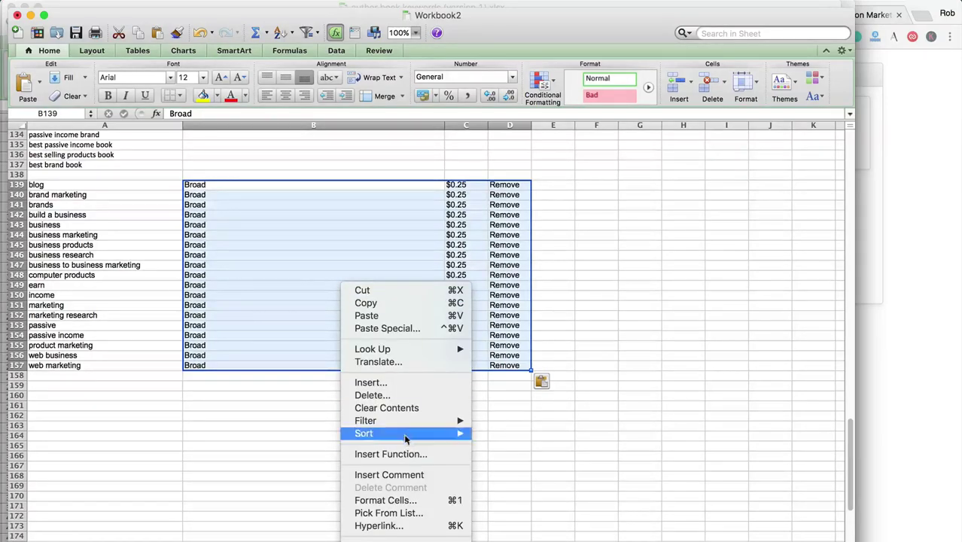
click(383, 407)
click(381, 409)
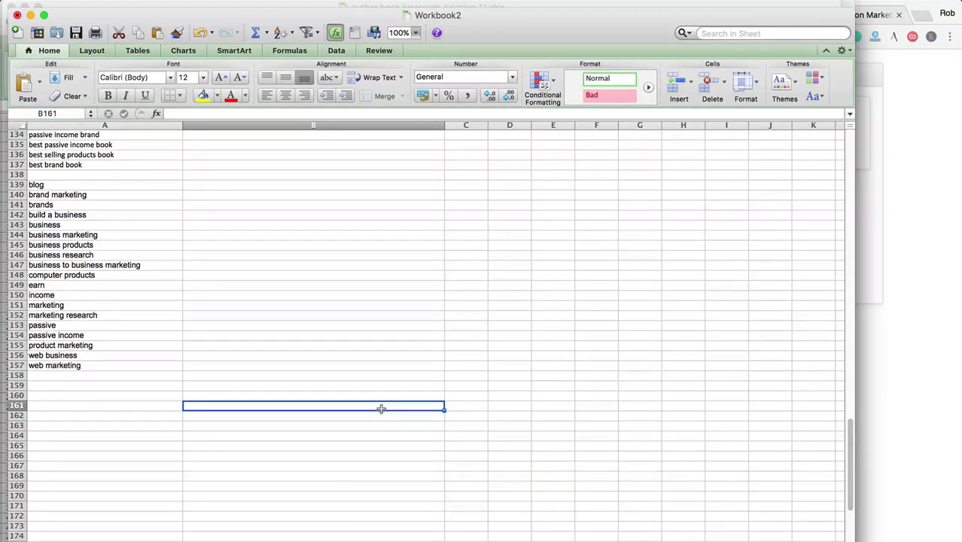
Select column A and run Remove Duplicates to check the keywords for duplicates
scroll(380, 409, up, 20)
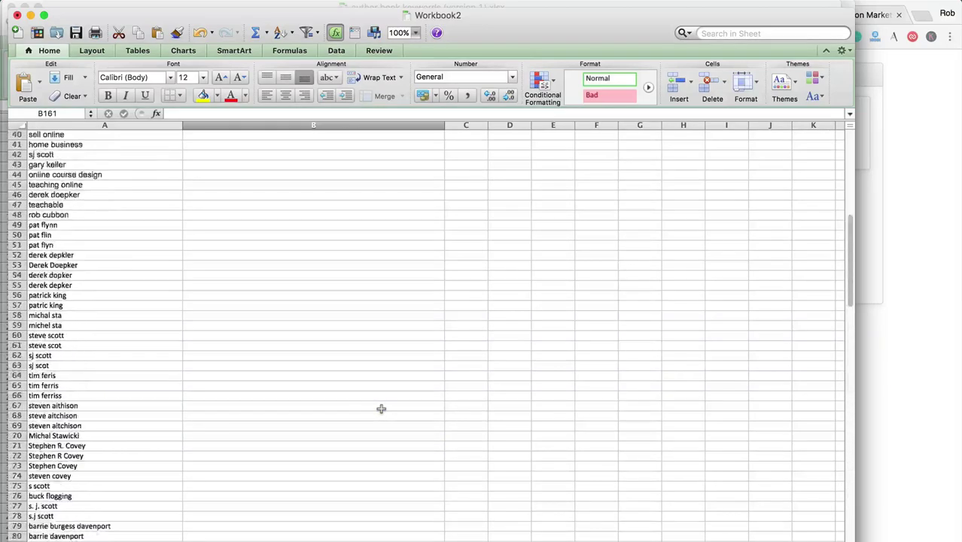
key(super+grave)
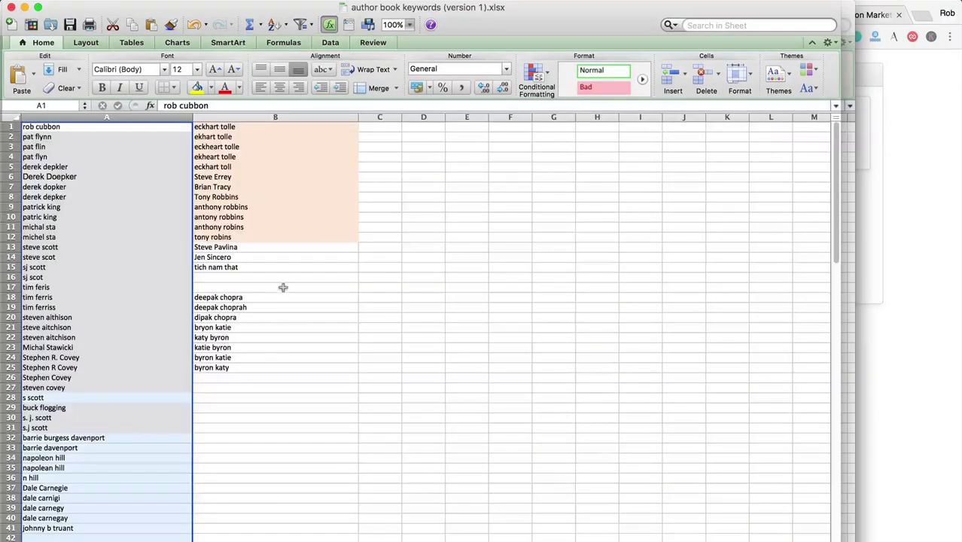
click(239, 409)
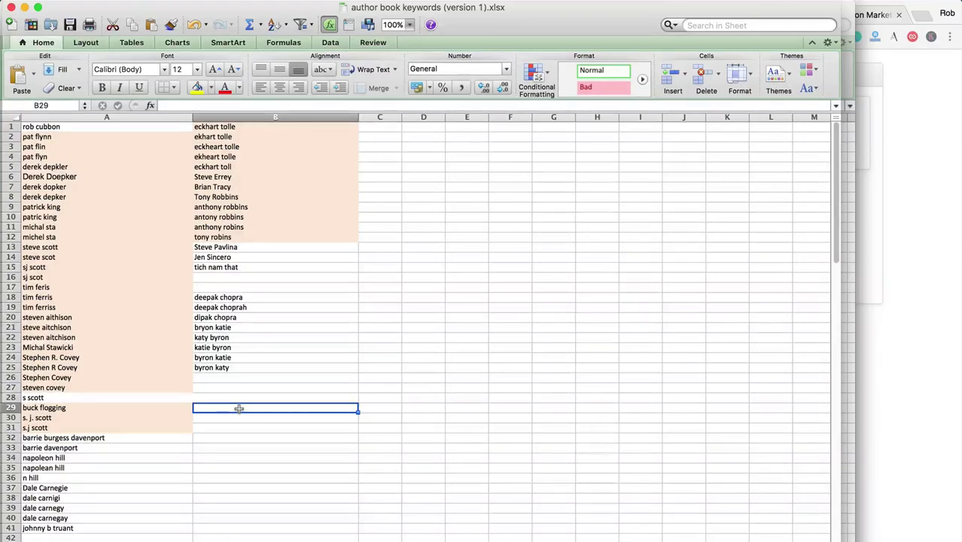
key(super+grave)
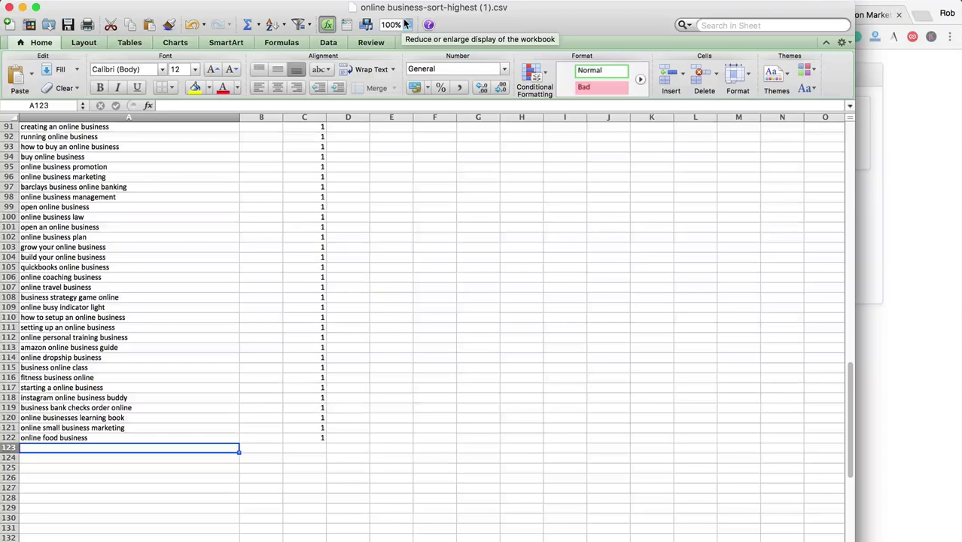
scroll(226, 188, up, 15)
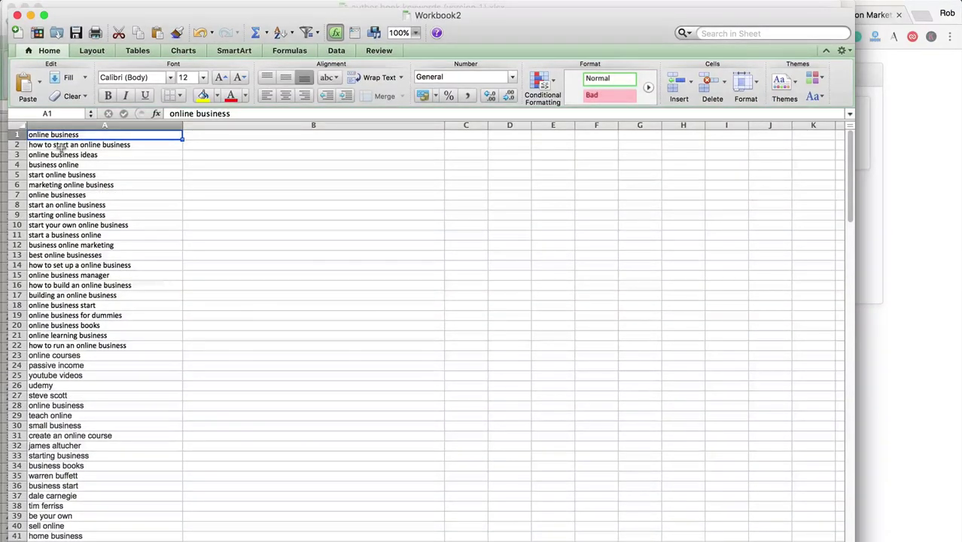
click(62, 124)
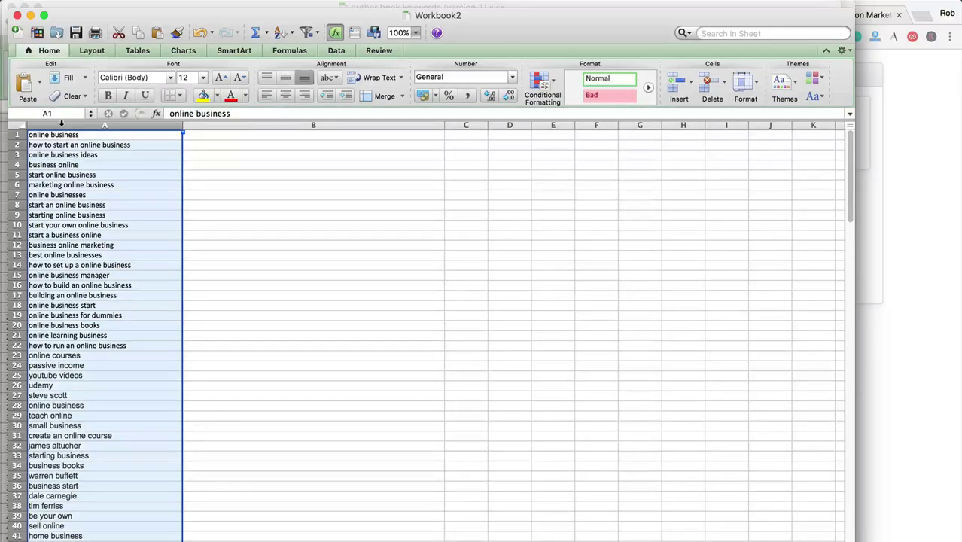
click(336, 50)
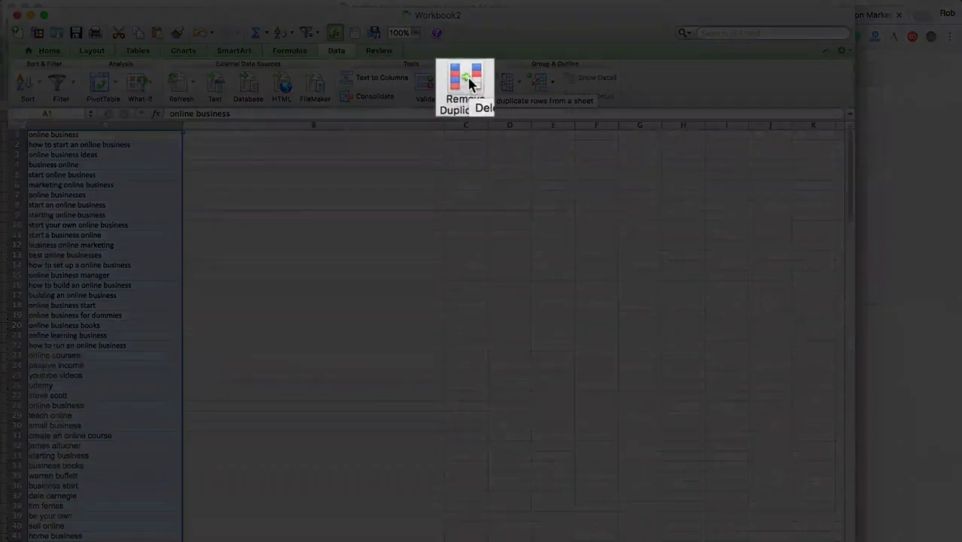
click(466, 84)
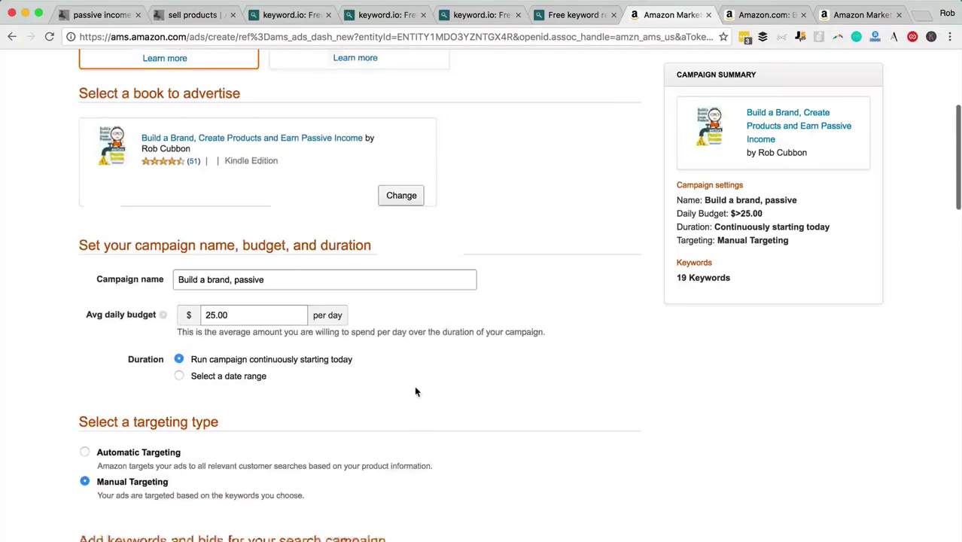
Switch the keywords section to 'Add your own keywords' and place the cursor in its text box
scroll(415, 392, down, 5)
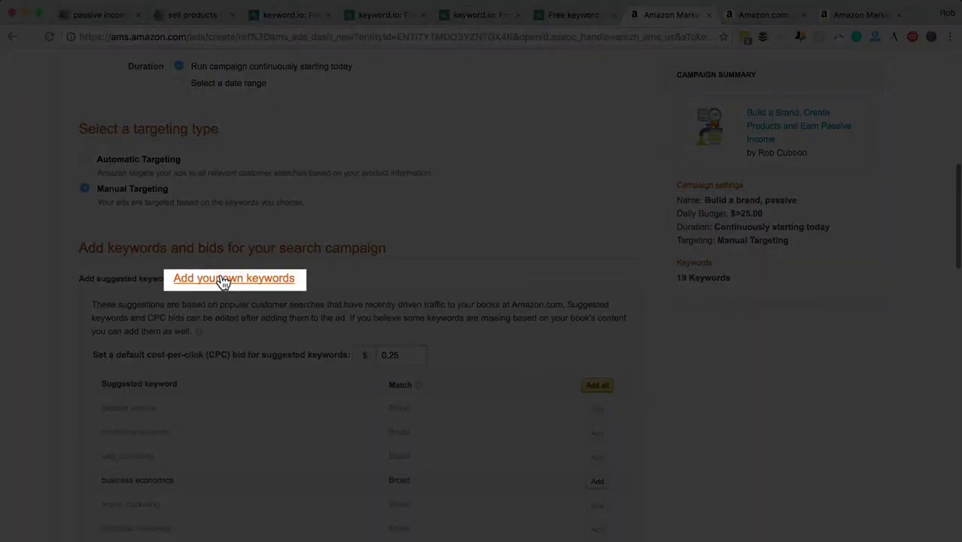
click(222, 279)
click(212, 355)
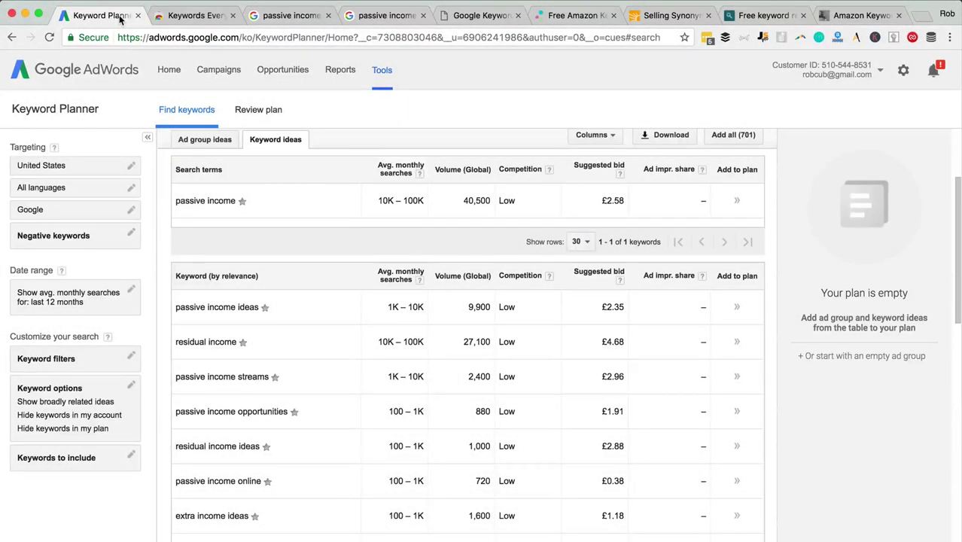
Review the 701 passive income keyword ideas, then show the Keywords Everywhere Chrome Web Store page
scroll(316, 222, down, 3)
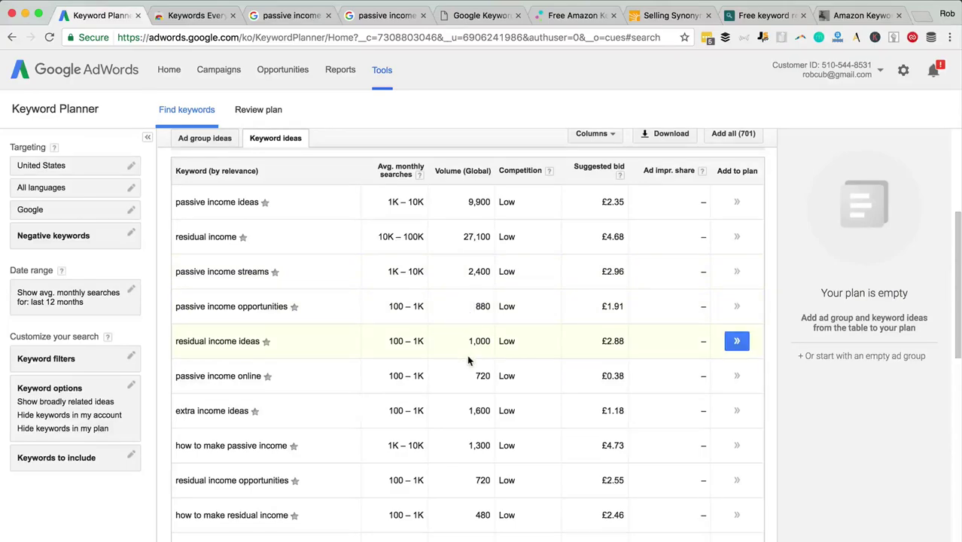
scroll(466, 359, down, 1)
scroll(468, 361, up, 4)
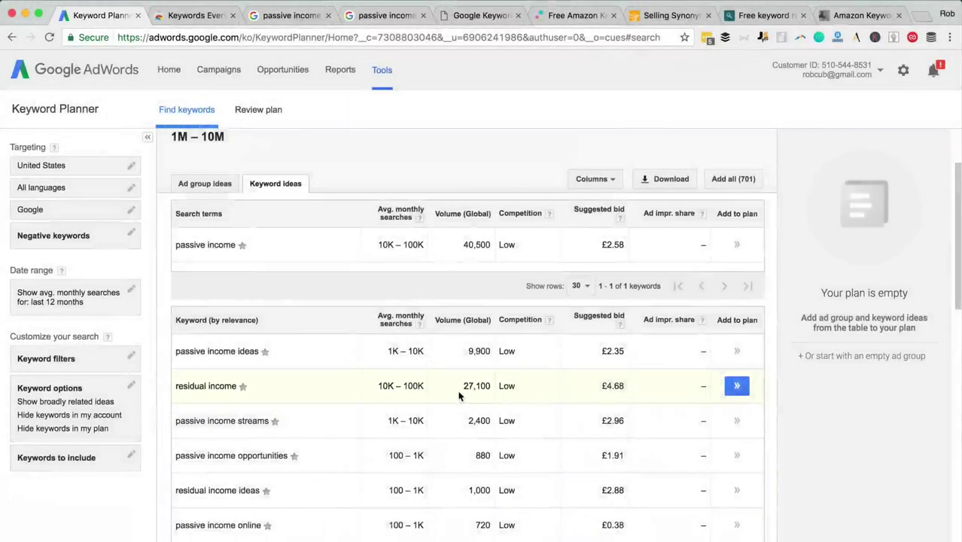
scroll(457, 394, down, 10)
scroll(458, 393, down, 10)
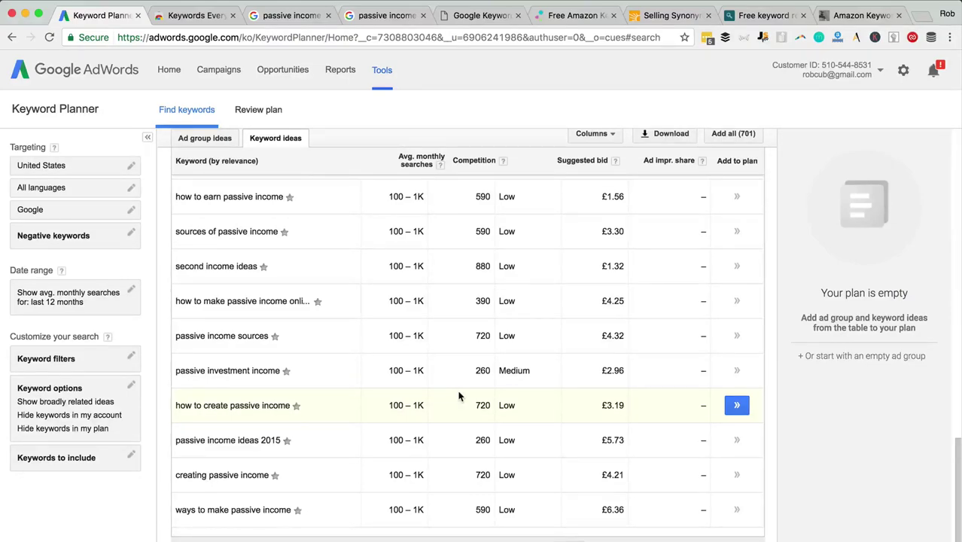
click(189, 15)
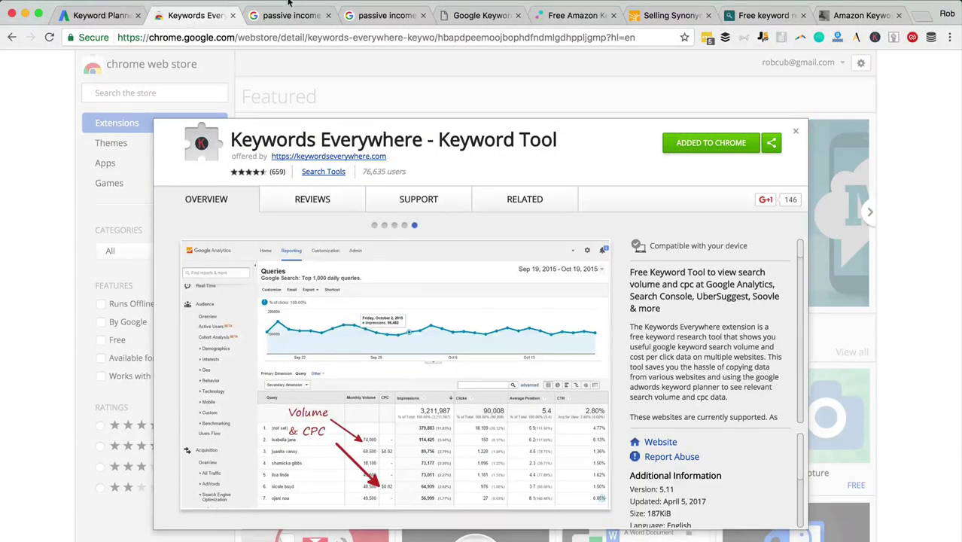
Scan the passive income Google results and related searches, then bring up SEOChat's Google Keyword Suggest Tool
click(292, 18)
scroll(272, 83, up, 15)
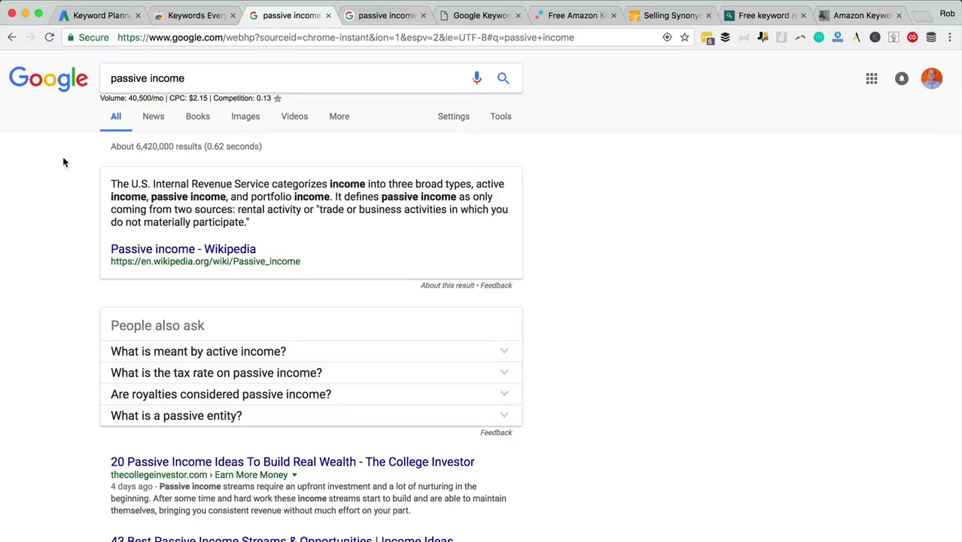
scroll(63, 162, down, 15)
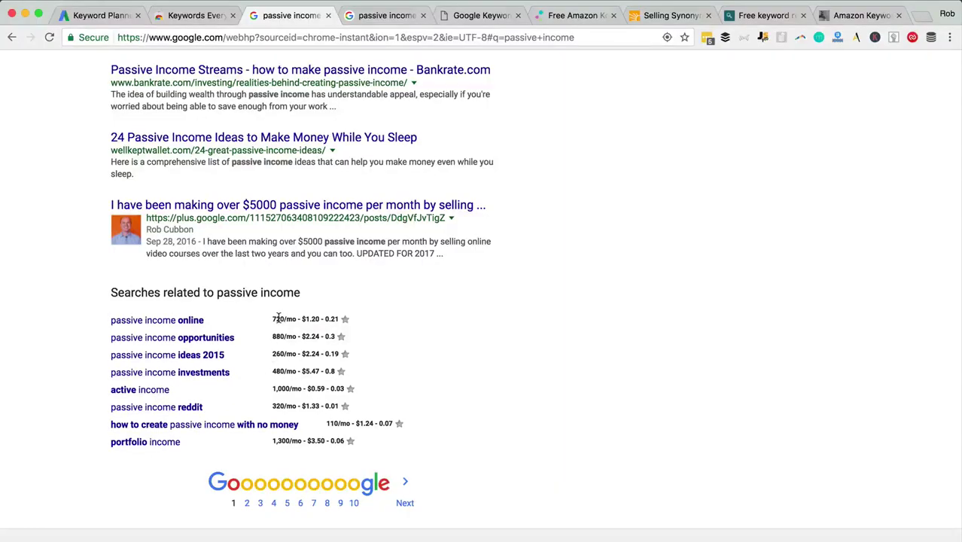
key(ctrl+Tab)
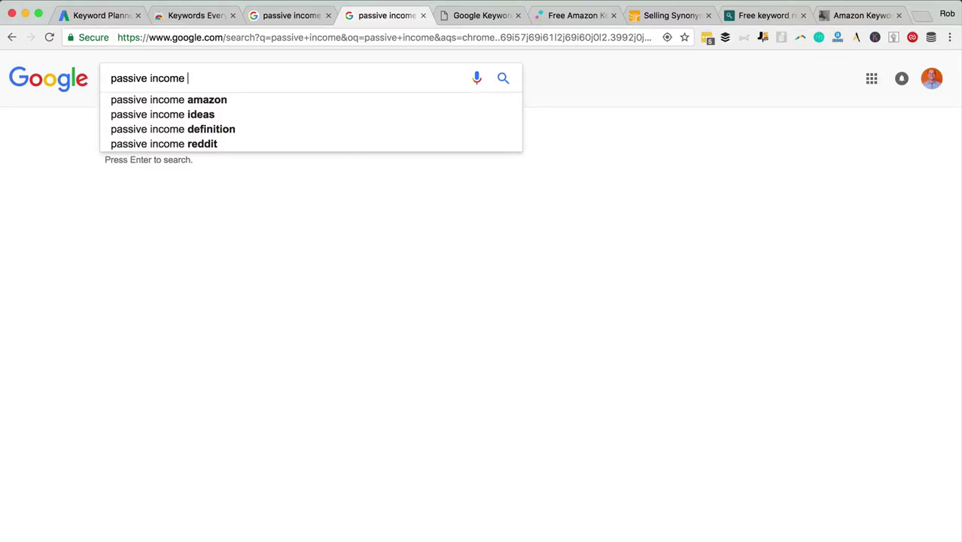
click(469, 17)
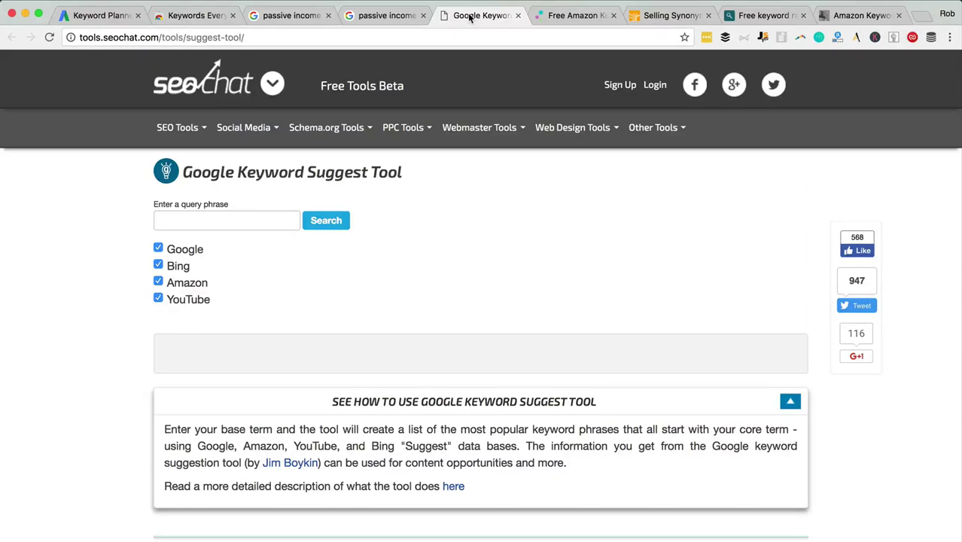
Visit Scientific Seller, thesaurus synonyms for 'selling', keyword.io, then MerchantWords' passive income results
click(579, 16)
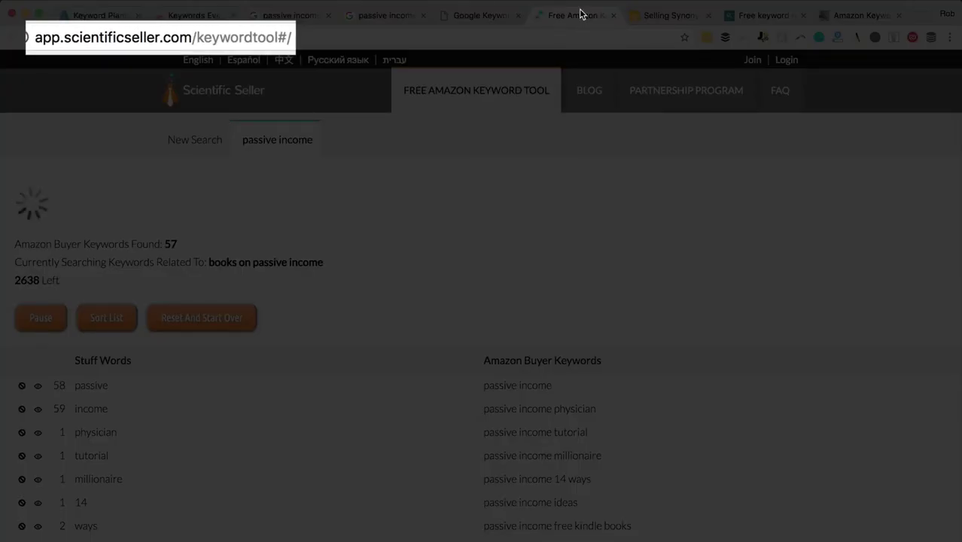
click(661, 15)
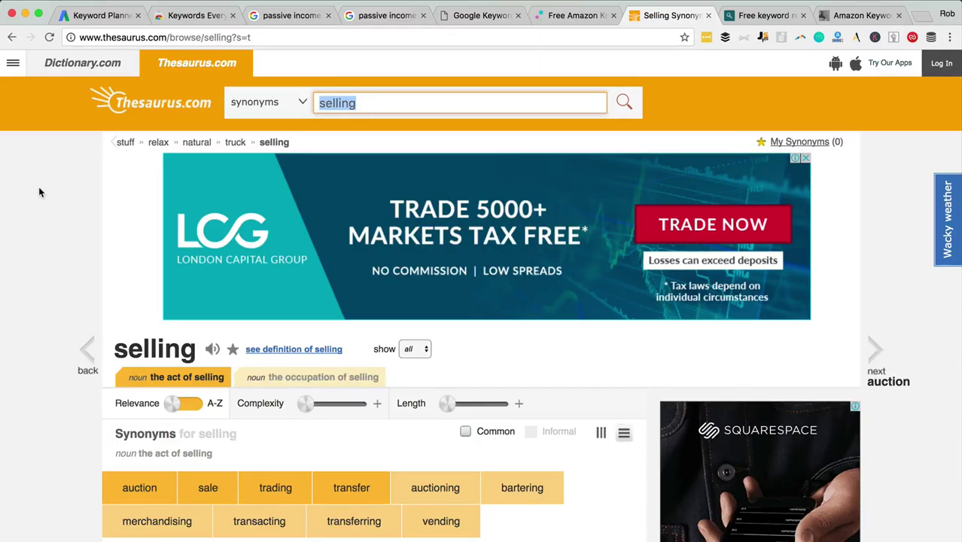
click(763, 16)
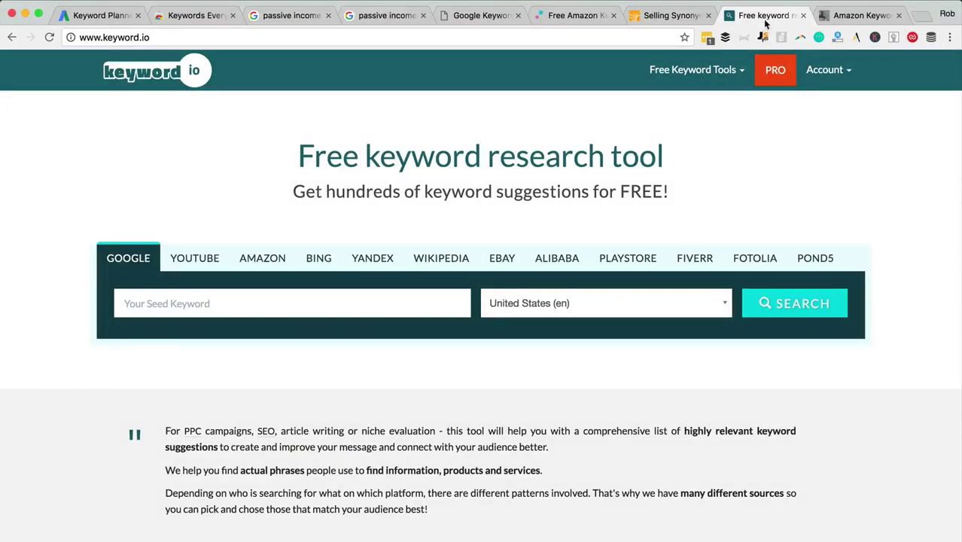
click(848, 17)
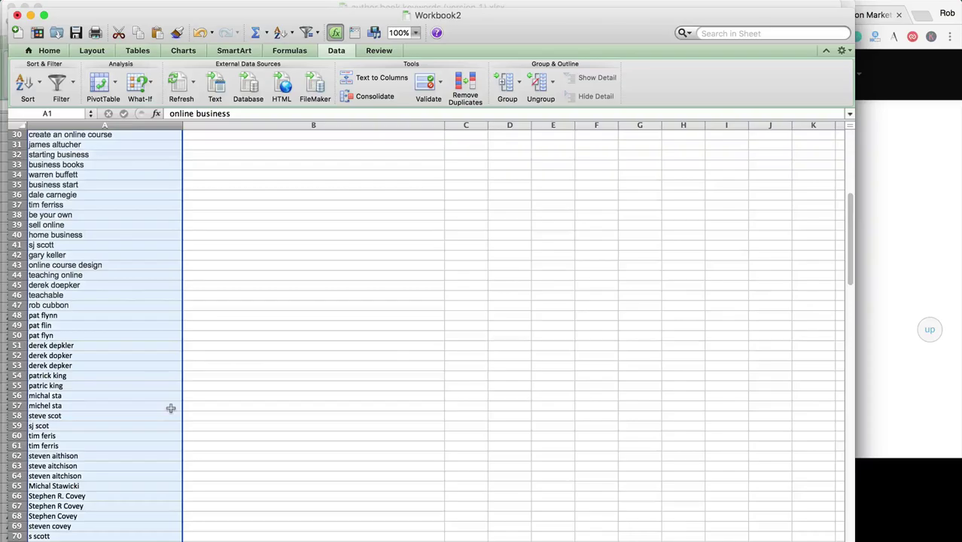
Check MerchantWords search volumes for 'sell products', then switch to keyword.io's passive income suggestions
scroll(167, 406, down, 10)
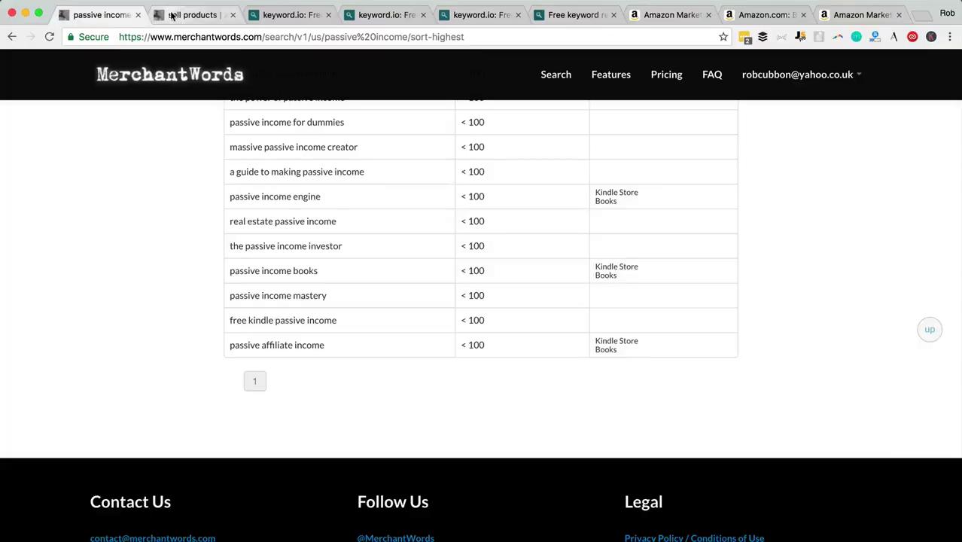
click(172, 17)
scroll(200, 306, down, 2)
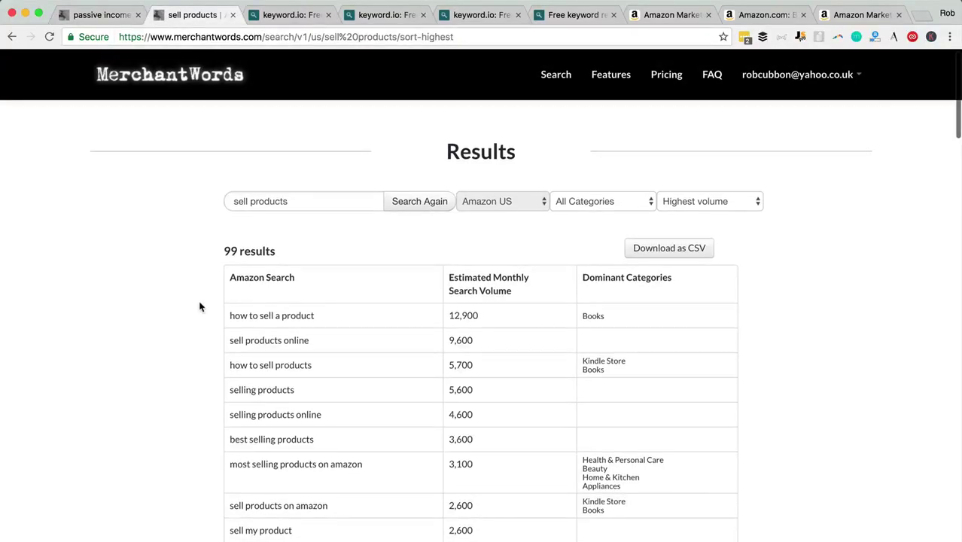
scroll(201, 306, down, 15)
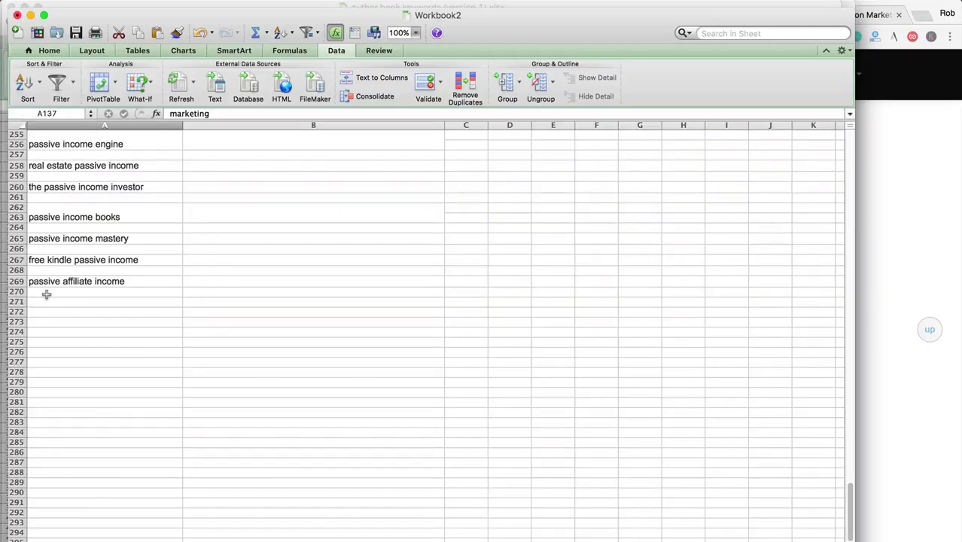
click(47, 295)
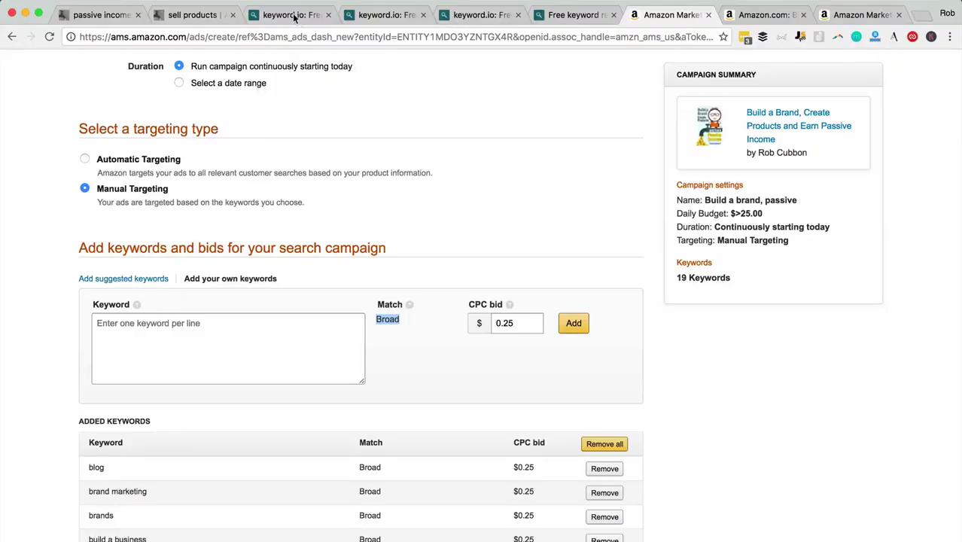
click(292, 16)
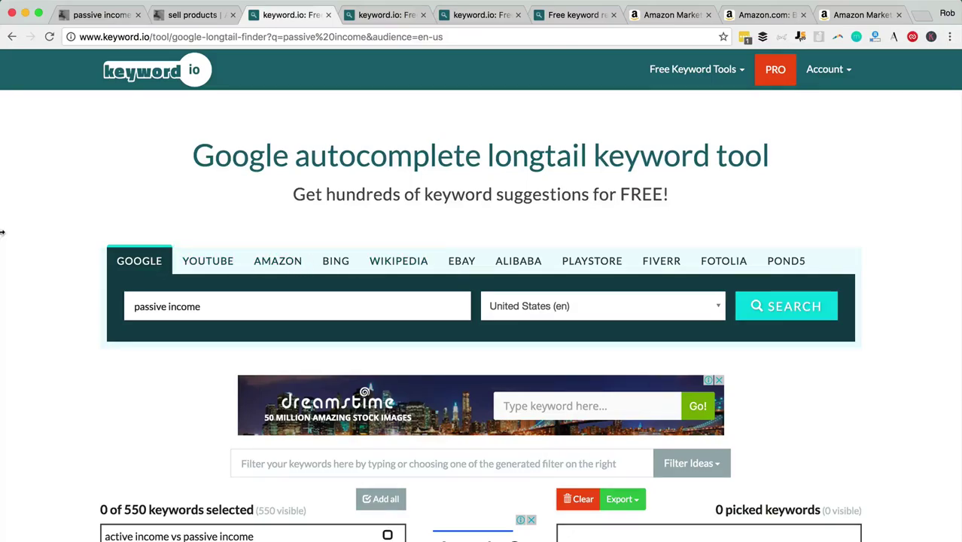
Add all 60 Amazon longtail suggestions for 'passive income' to the list and bring up the export options
scroll(4, 232, down, 5)
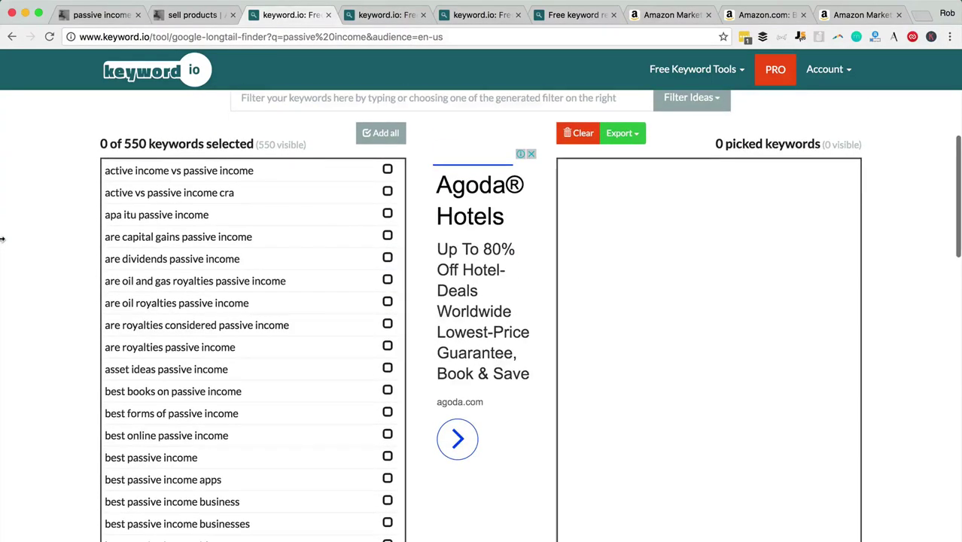
scroll(3, 238, up, 10)
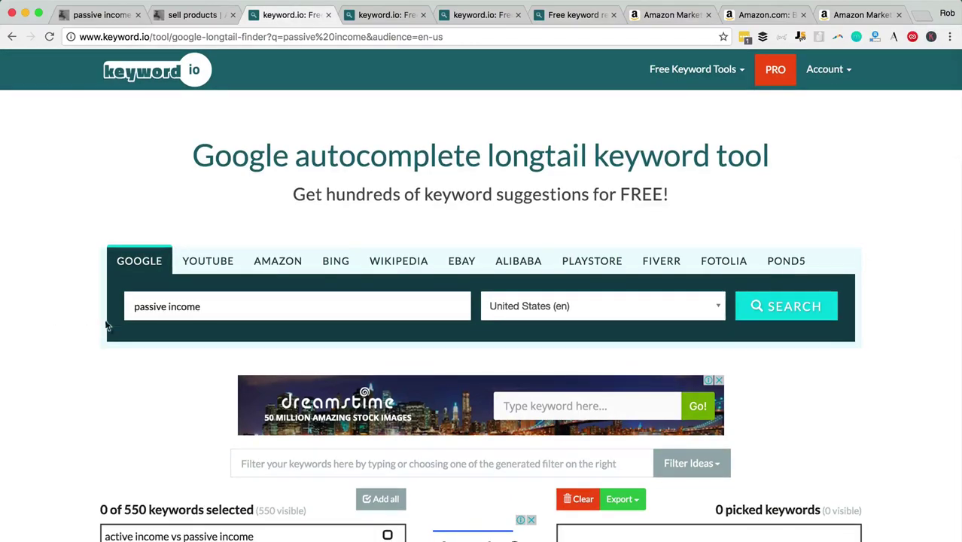
scroll(48, 333, down, 3)
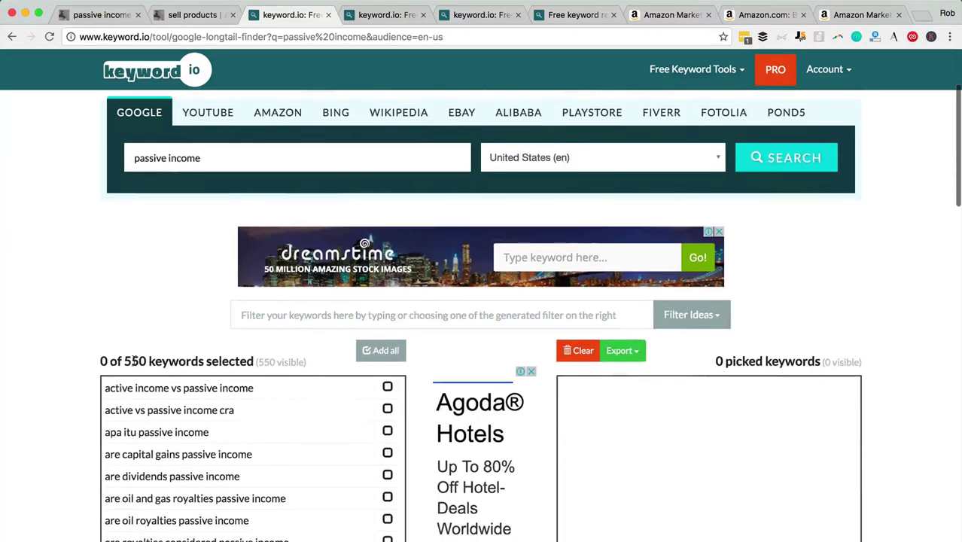
scroll(35, 379, down, 3)
scroll(35, 378, up, 5)
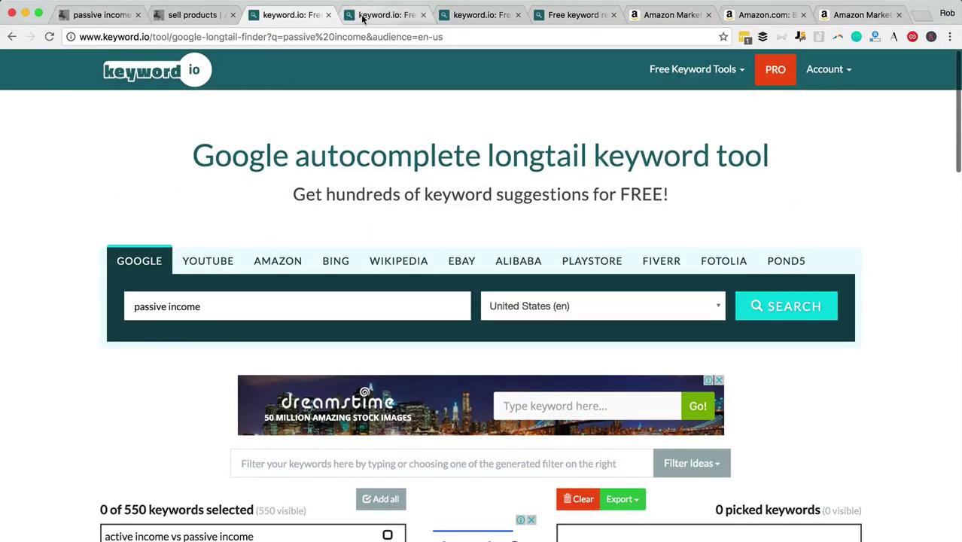
click(368, 14)
scroll(46, 394, up, 10)
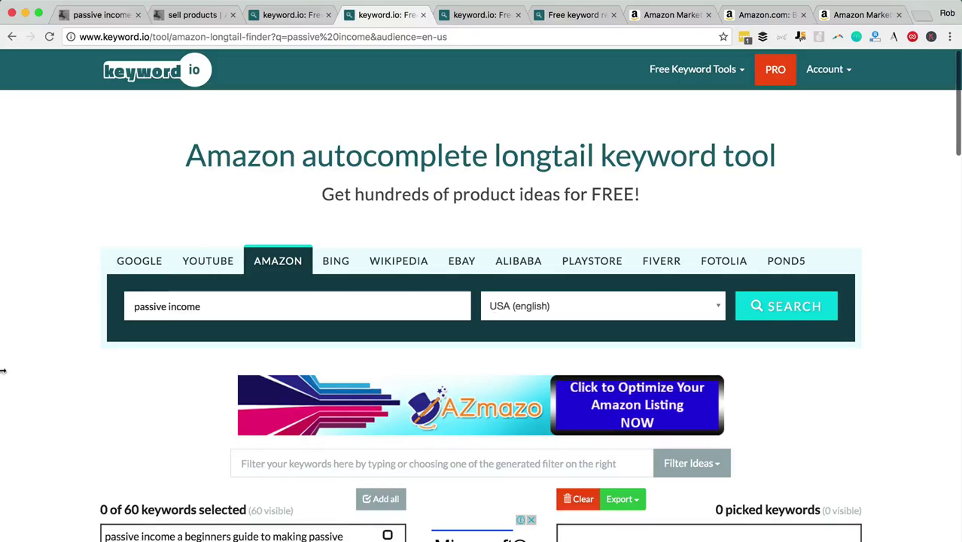
scroll(2, 370, down, 5)
click(399, 314)
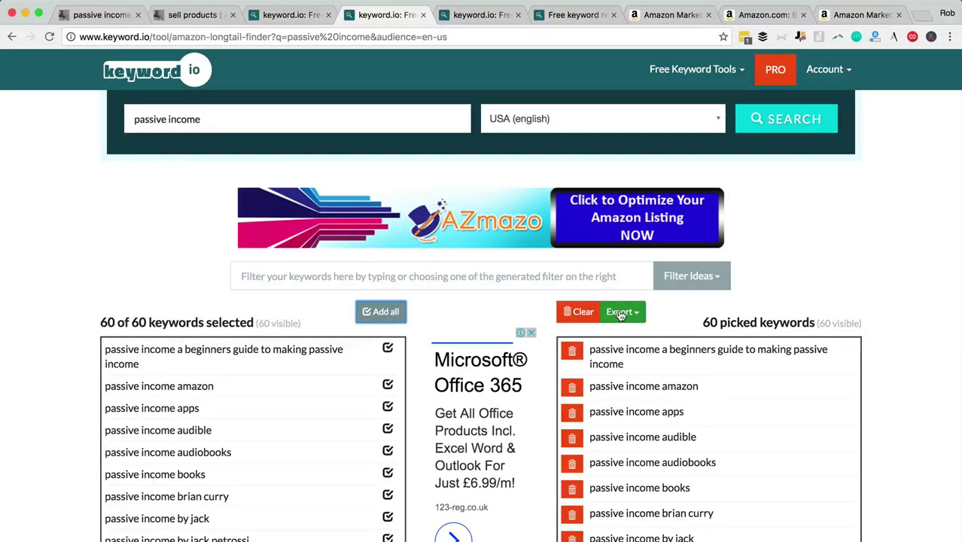
click(619, 315)
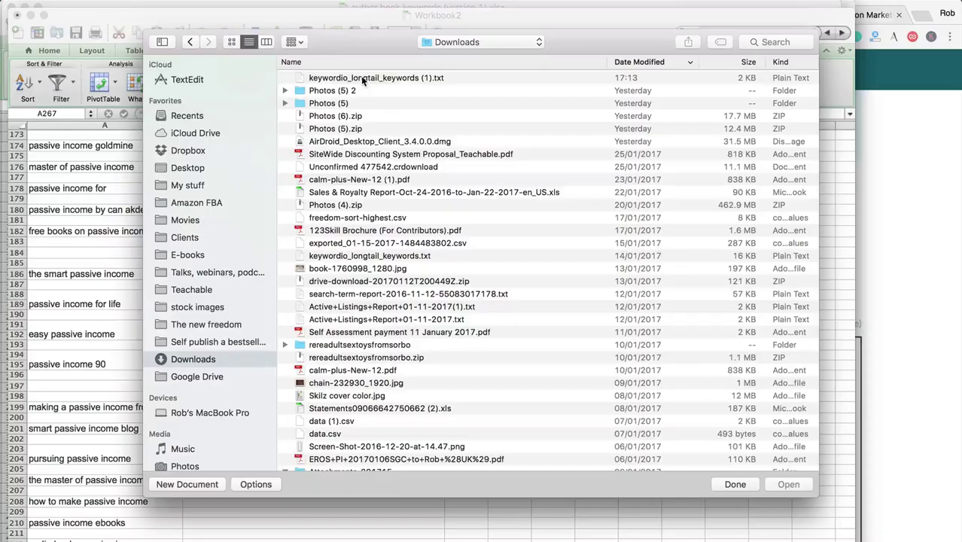
Download the picked keywords as a text file and paste them into column A from A506
click(362, 78)
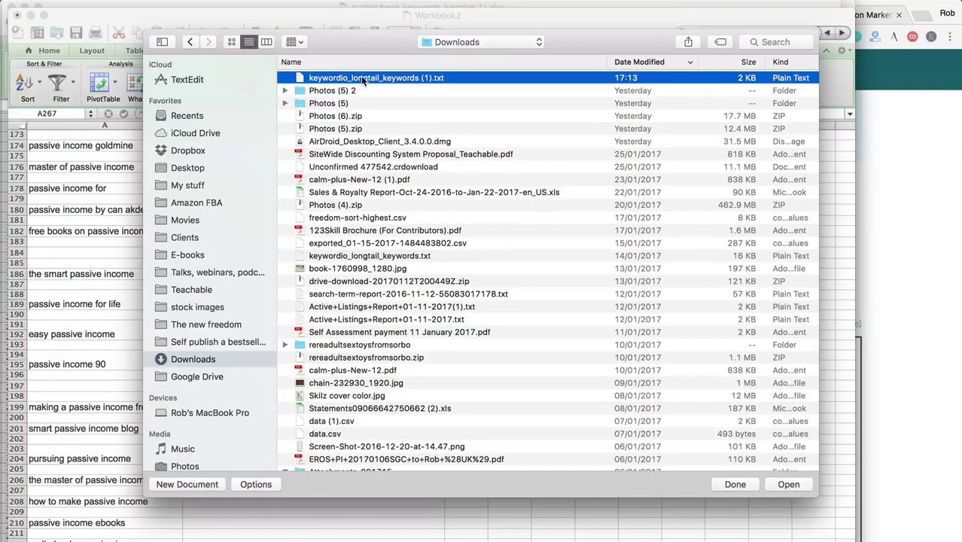
double_click(361, 77)
click(323, 132)
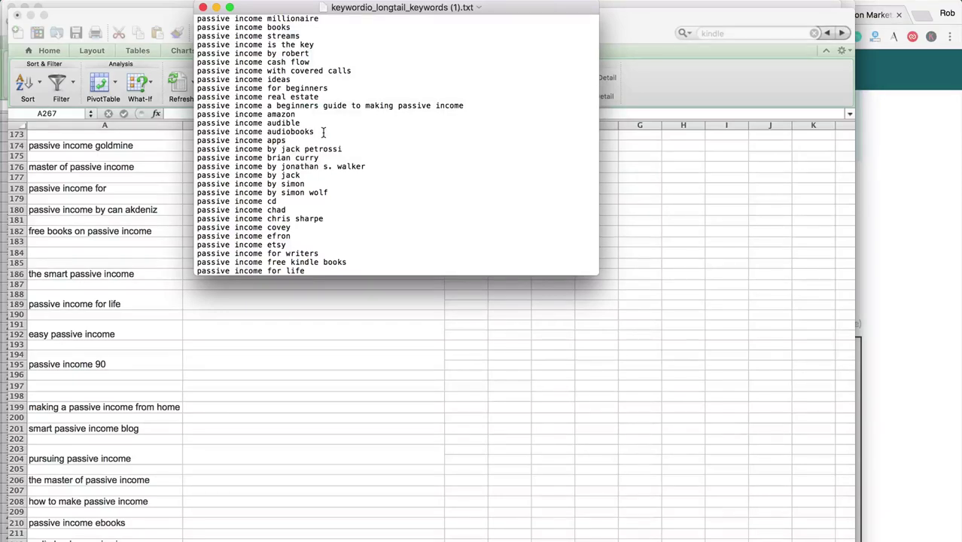
key(super+a)
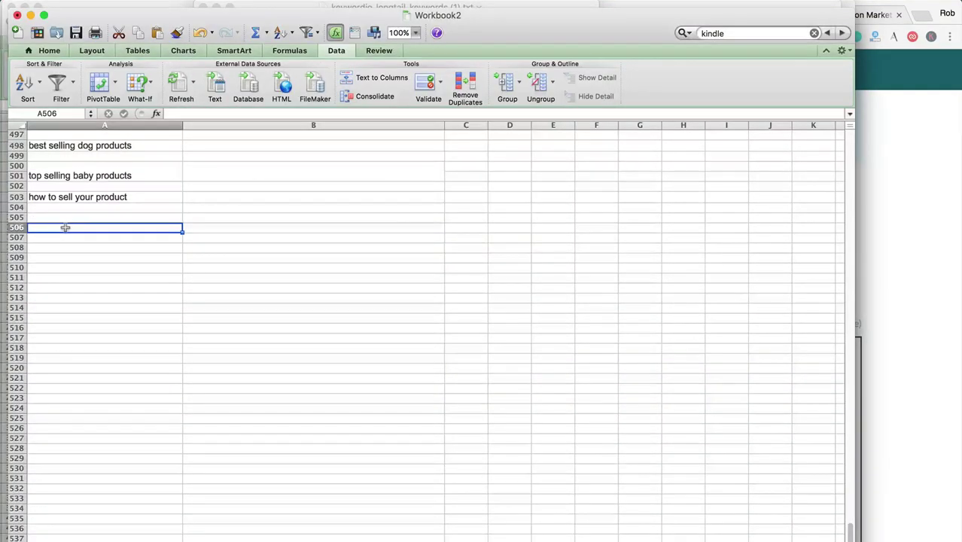
key(super+v)
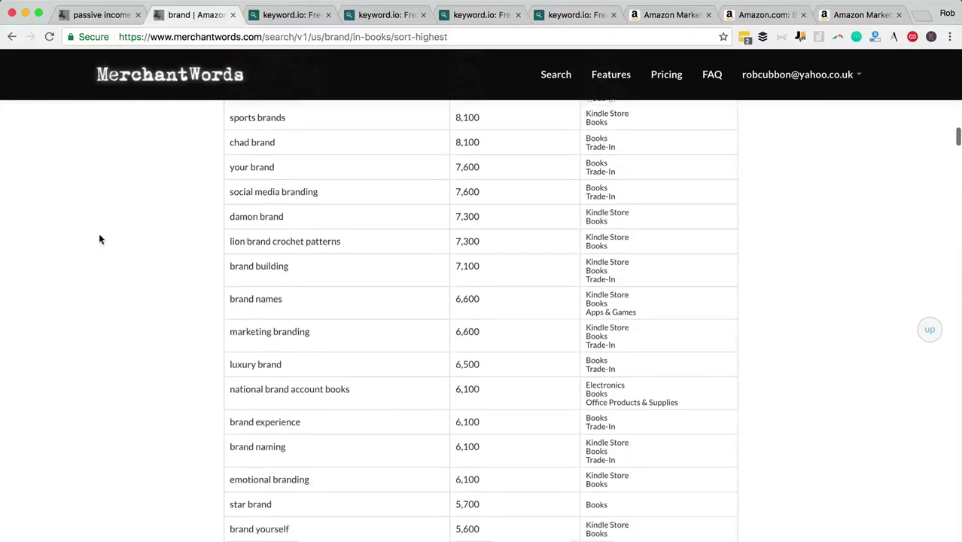
Correct the last entry to 'brand building' and select the whole of column A
scroll(98, 239, down, 5)
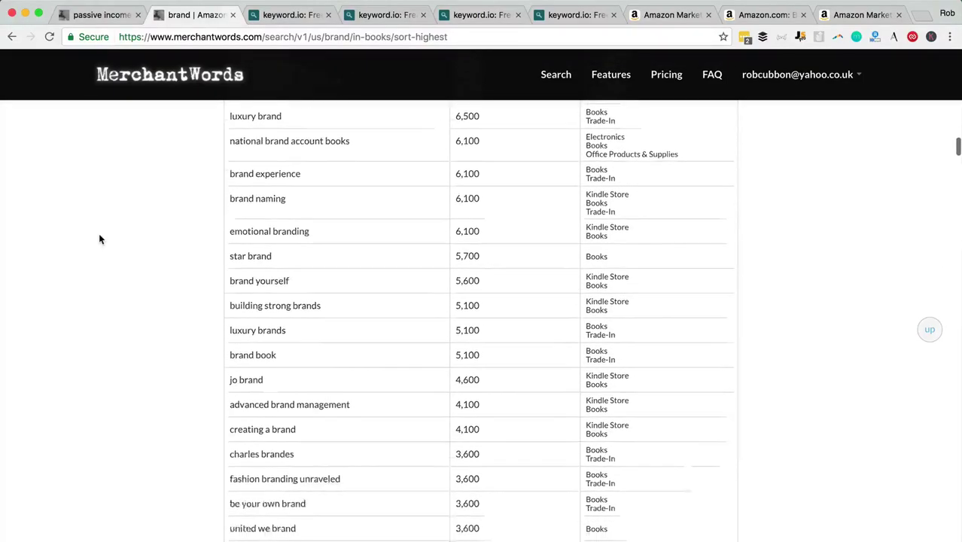
scroll(99, 239, down, 3)
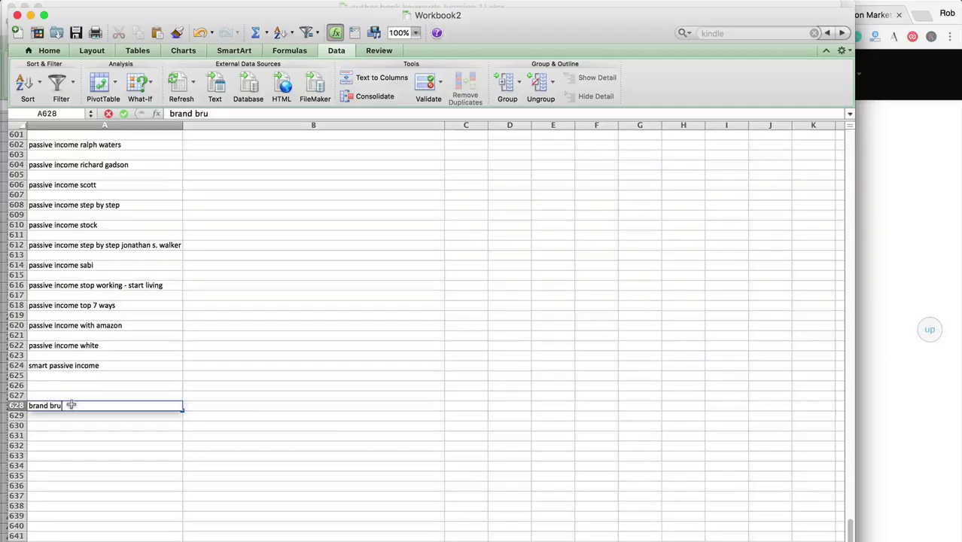
key(BackSpace)
key(BackSpace)
key(BackSpace)
text(uilding)
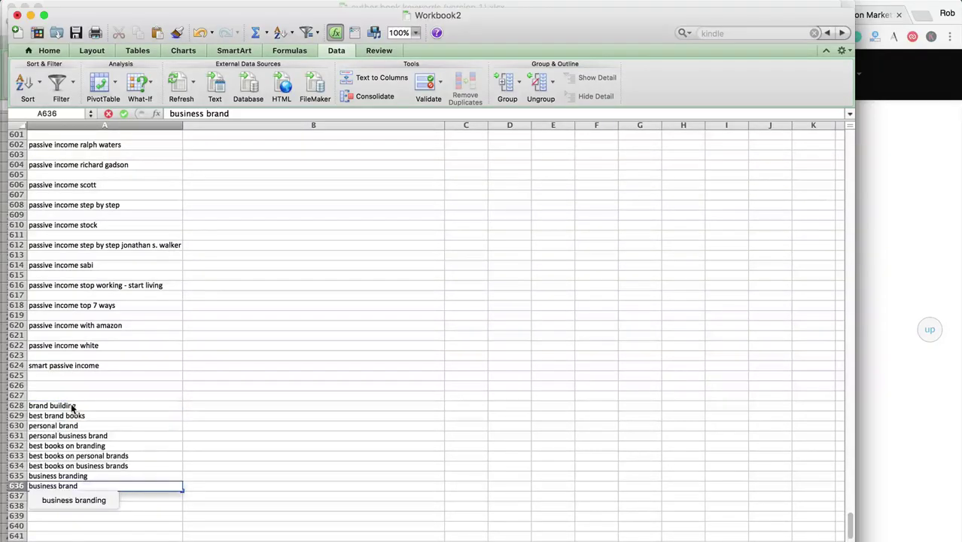
key(Return)
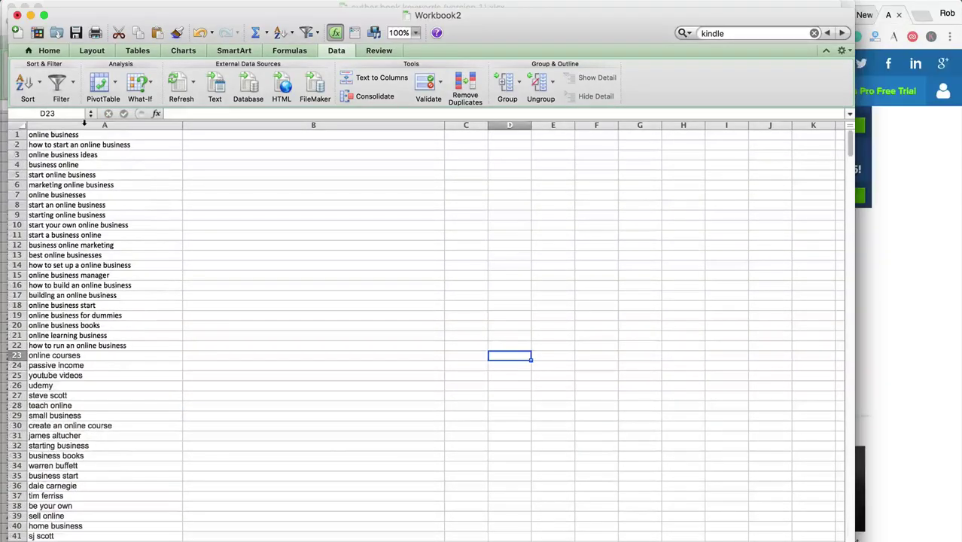
click(87, 125)
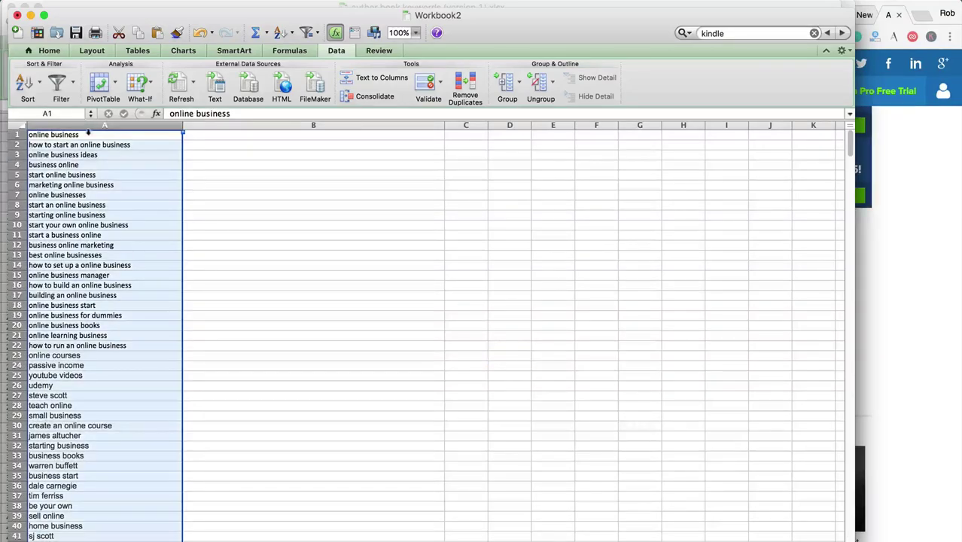
scroll(327, 342, down, 20)
scroll(327, 342, up, 20)
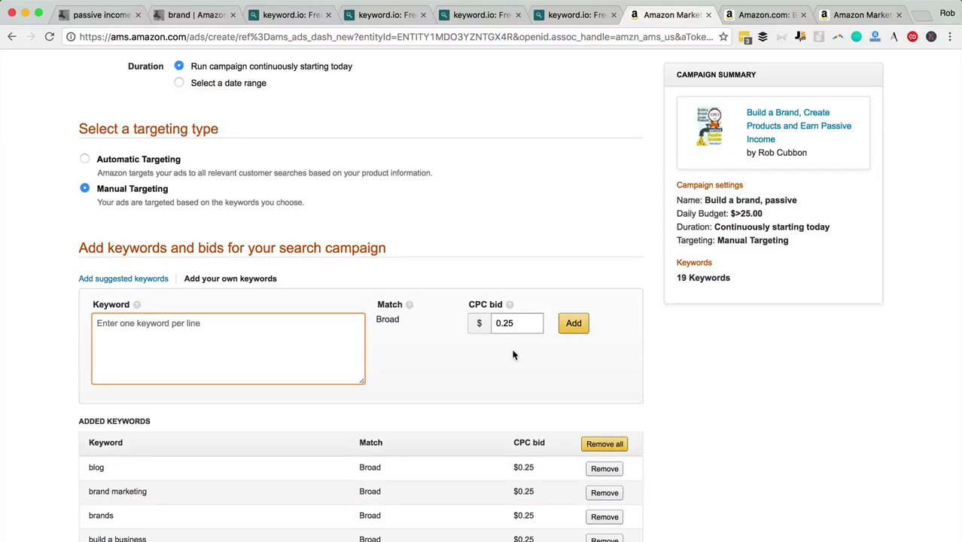
Paste the keyword list and add it, bringing the campaign to 348 broad-match keywords at $0.25
key(super+v)
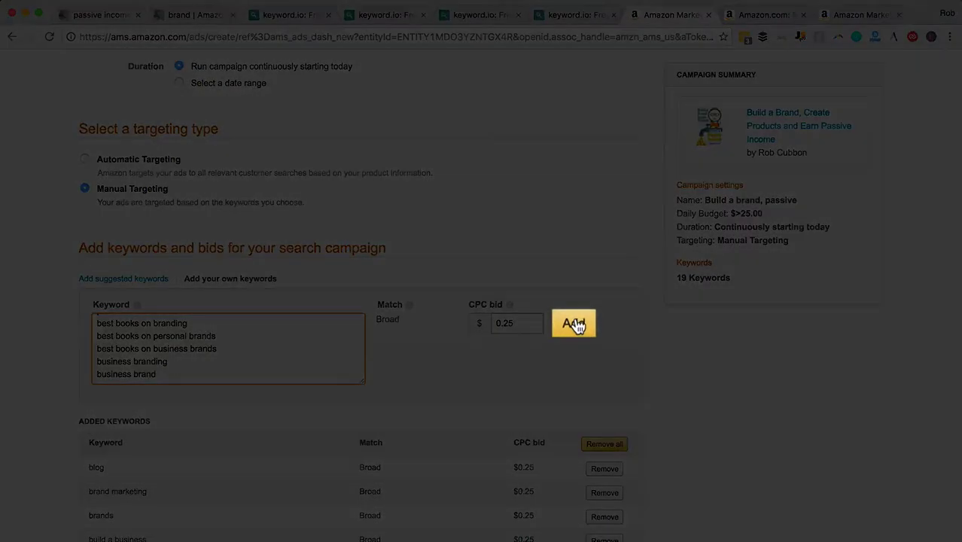
click(574, 323)
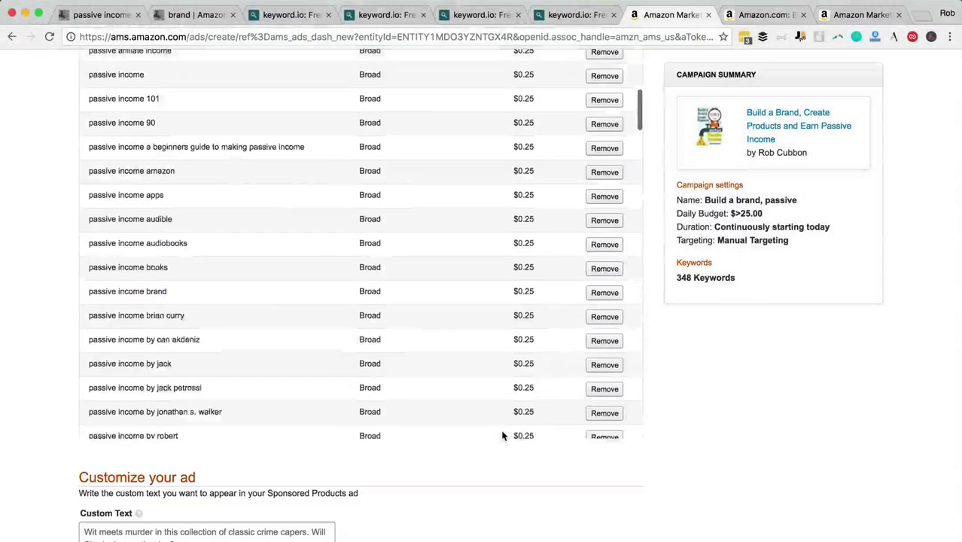
scroll(502, 436, down, 15)
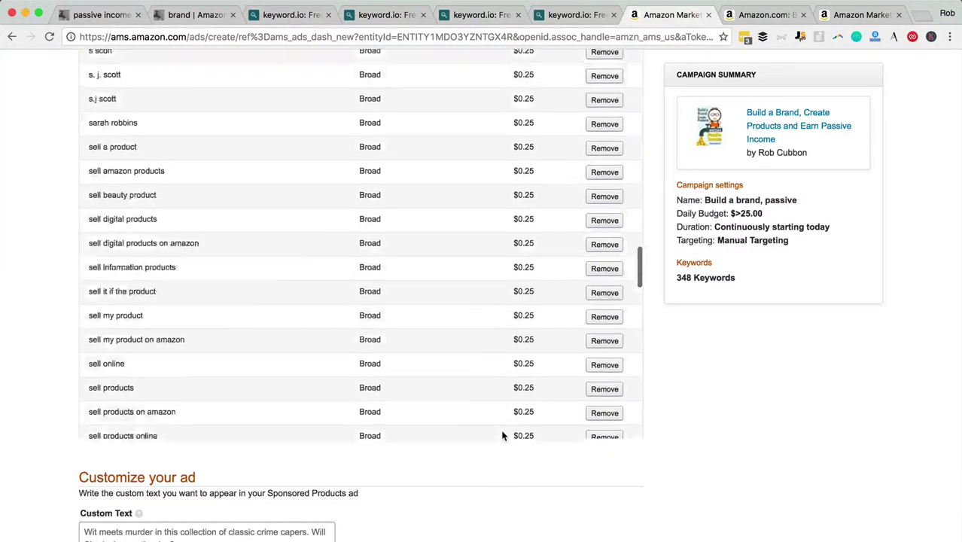
scroll(502, 435, down, 20)
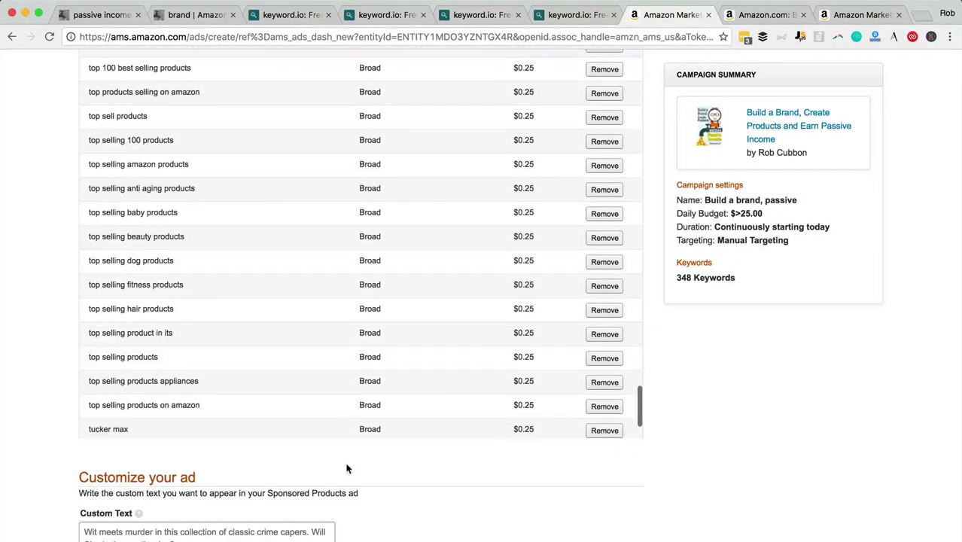
scroll(294, 314, down, 6)
scroll(28, 279, up, 10)
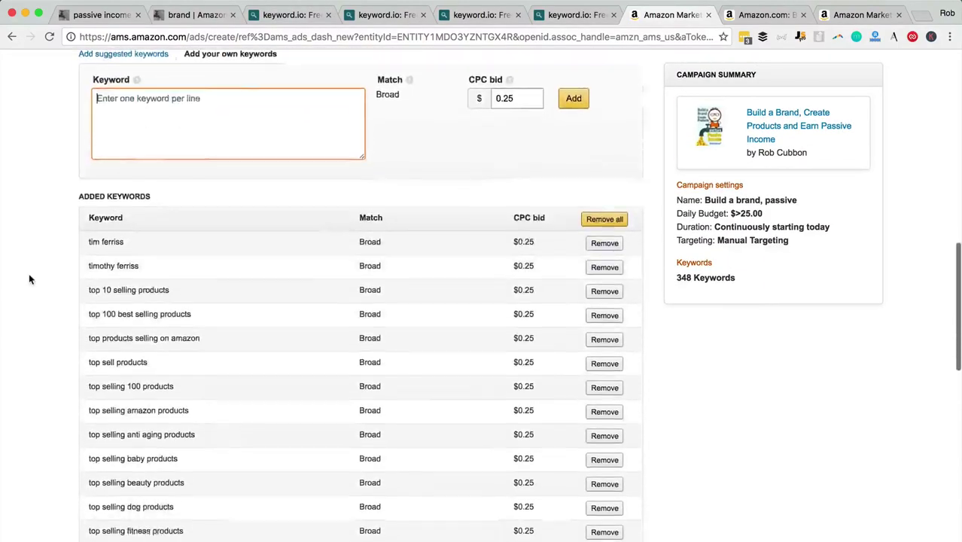
scroll(28, 279, down, 8)
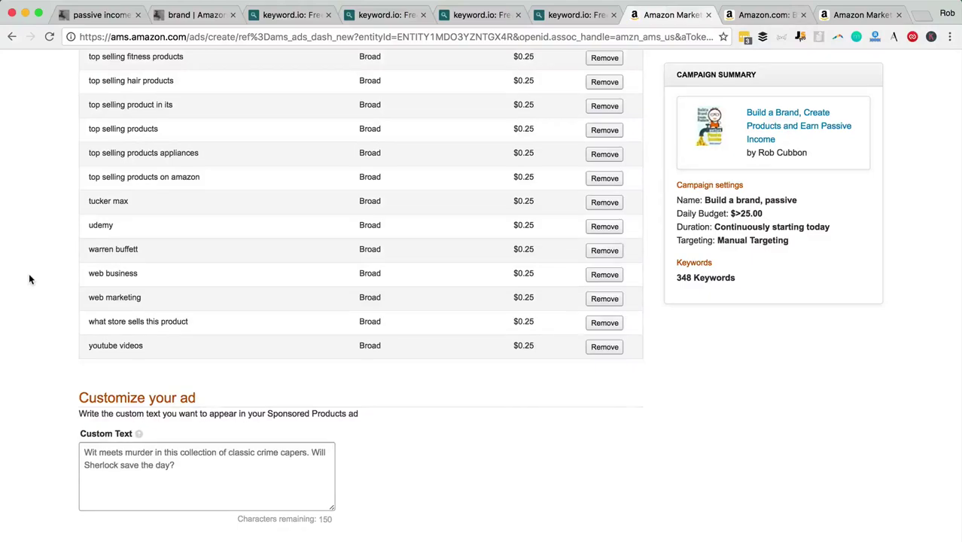
scroll(28, 279, down, 5)
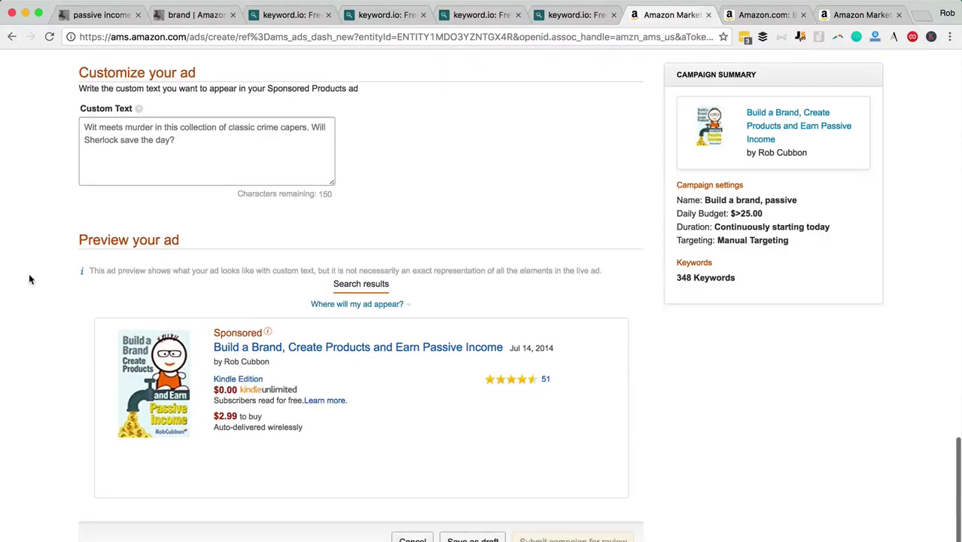
click(187, 150)
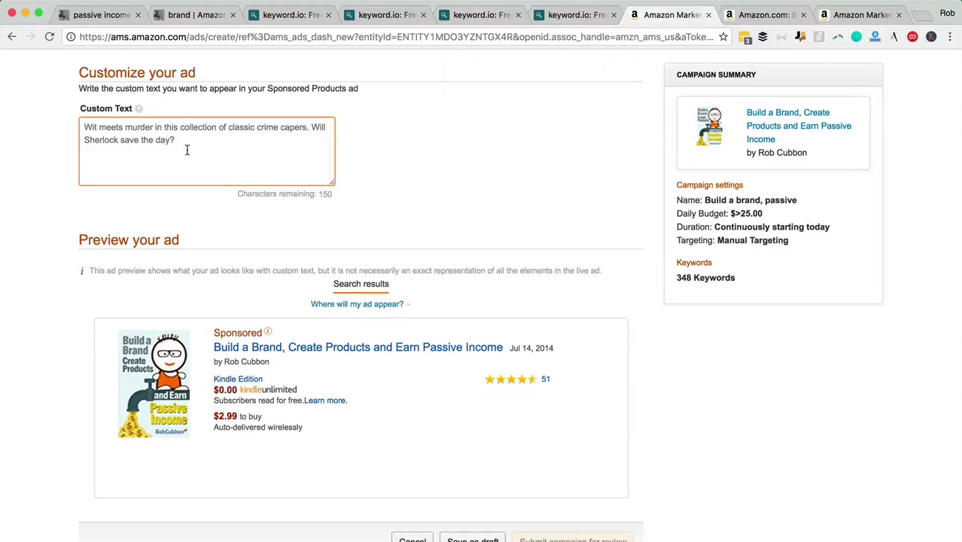
On the book's Amazon product page, select the first sentence of its description
click(766, 16)
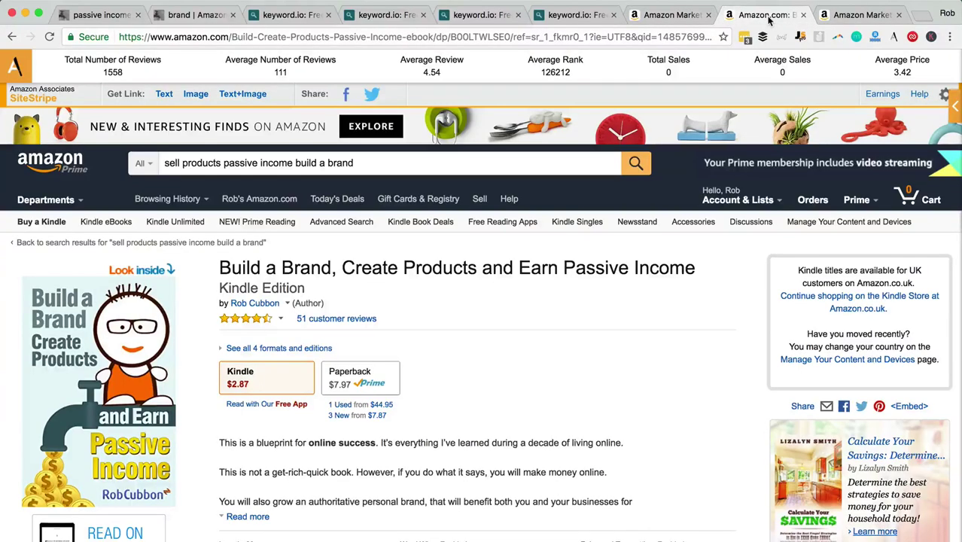
scroll(591, 357, down, 1)
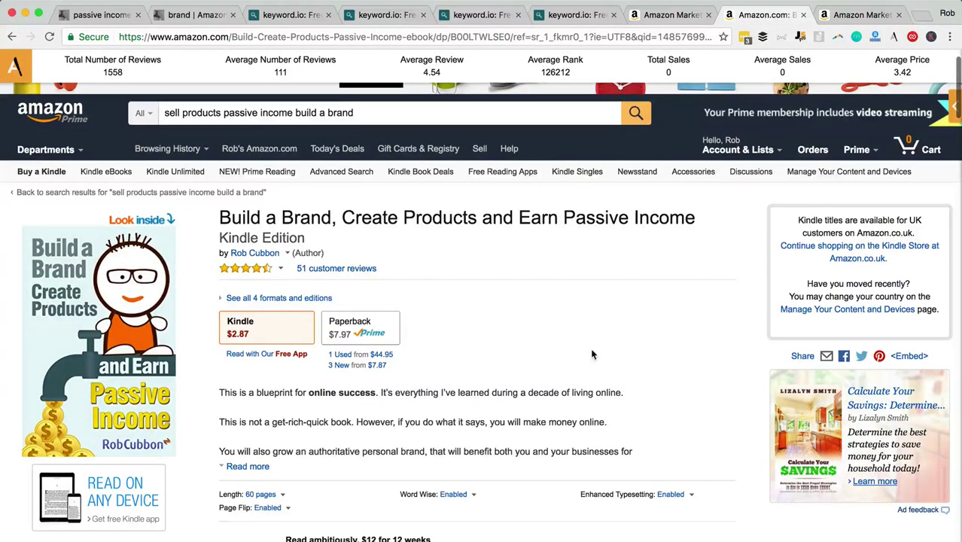
drag(219, 392, 380, 392)
key(super+c)
Scroll down to Sponsored Products and look over another book's blurb
scroll(416, 493, down, 8)
scroll(416, 493, down, 5)
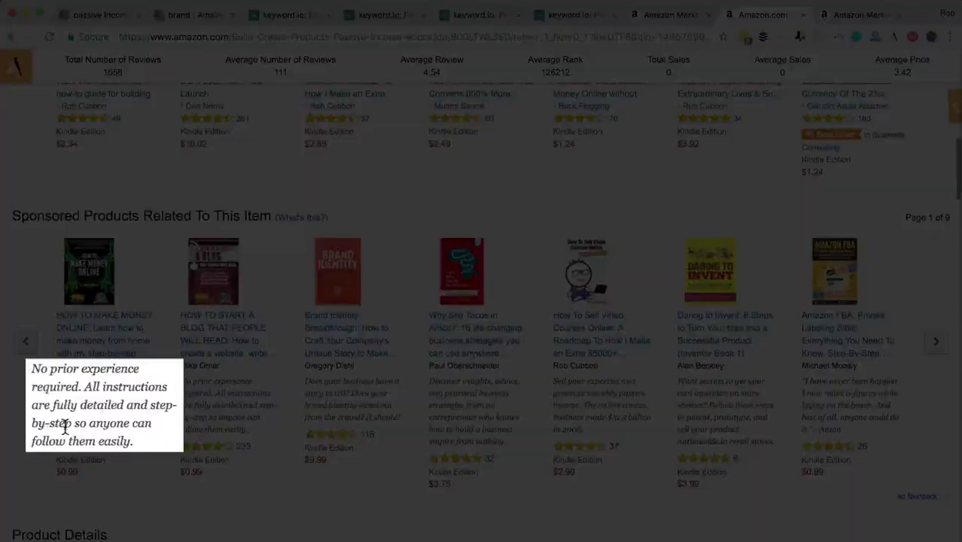
triple_click(79, 417)
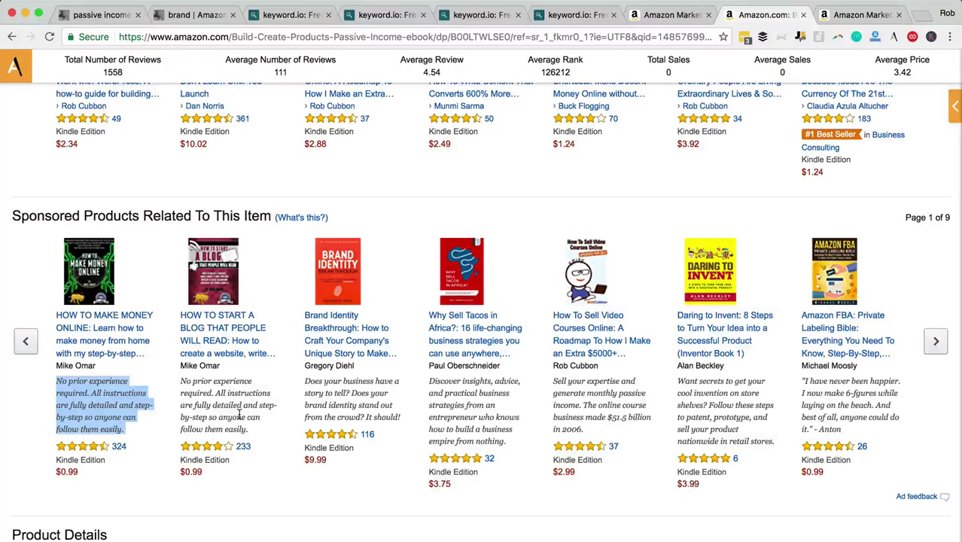
click(323, 396)
Paste the book's own description over the Sherlock custom ad text and submit the campaign for review
key(ctrl+shift+Tab)
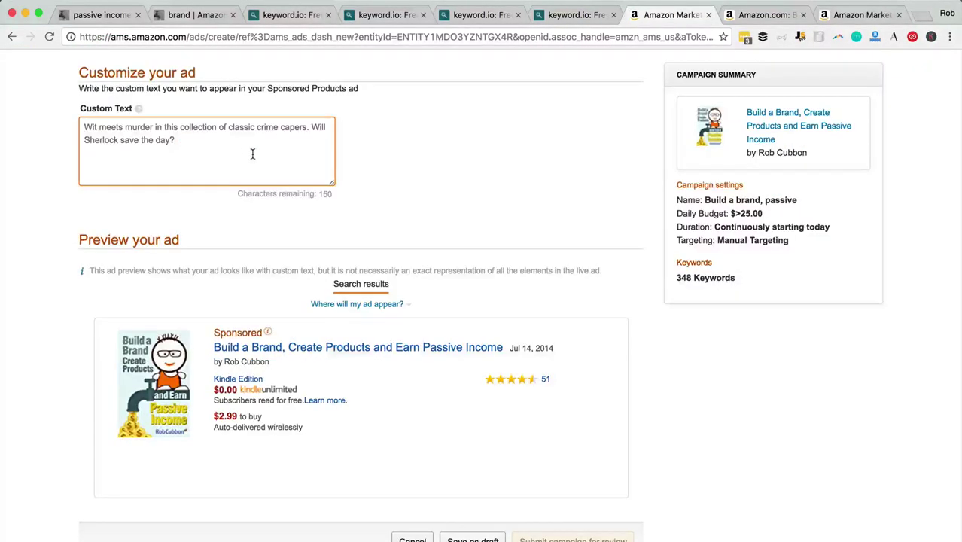
key(super+a)
key(super+v)
text(This is not a get-rich-quick book. However, if you do what it says, you will make money online.)
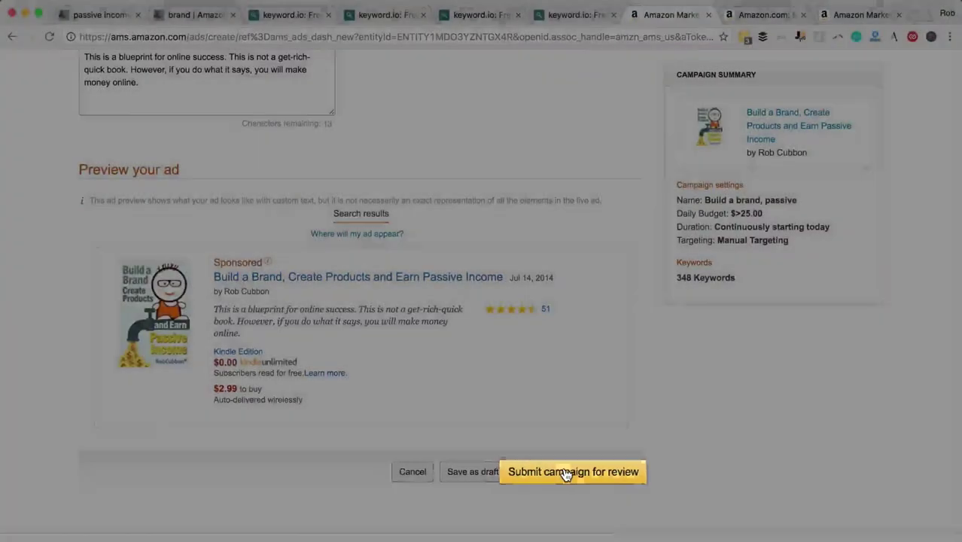
click(566, 473)
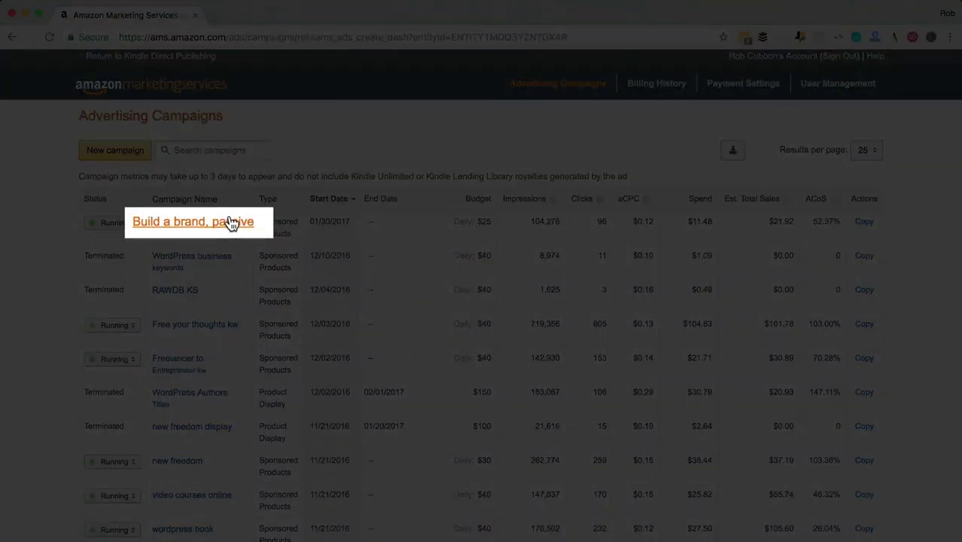
Open the 'Build a brand, passive' campaign showing 96 clicks, $11.48 spend and 52.37% ACoS
click(231, 223)
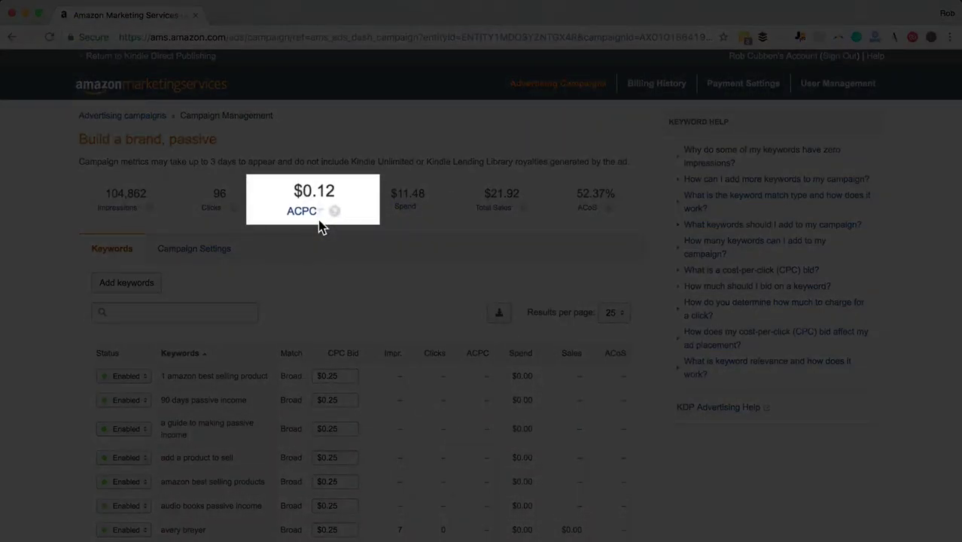
mouse_move(319, 224)
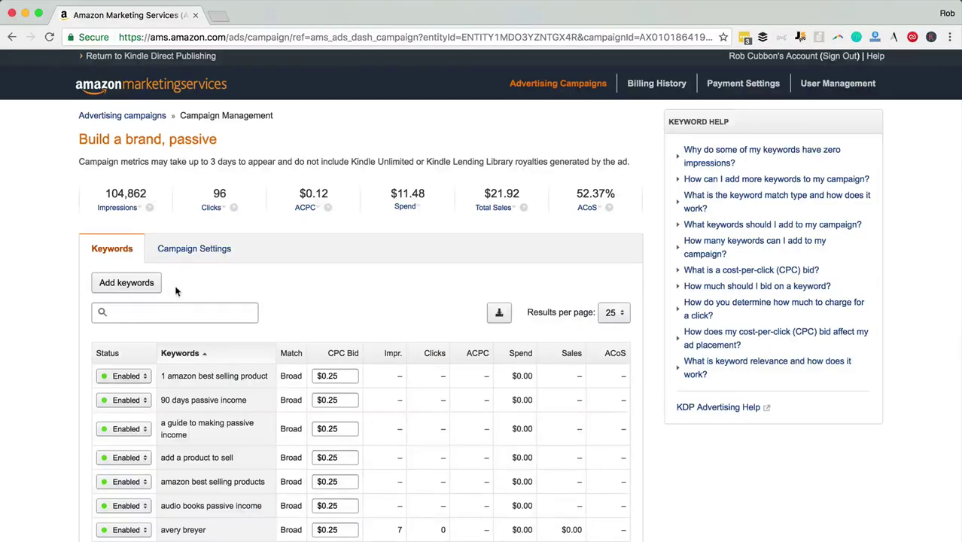
Sort keywords by impressions, highest first, with 'marketing' at 25,293 left enabled
scroll(16, 305, down, 3)
scroll(16, 305, down, 3)
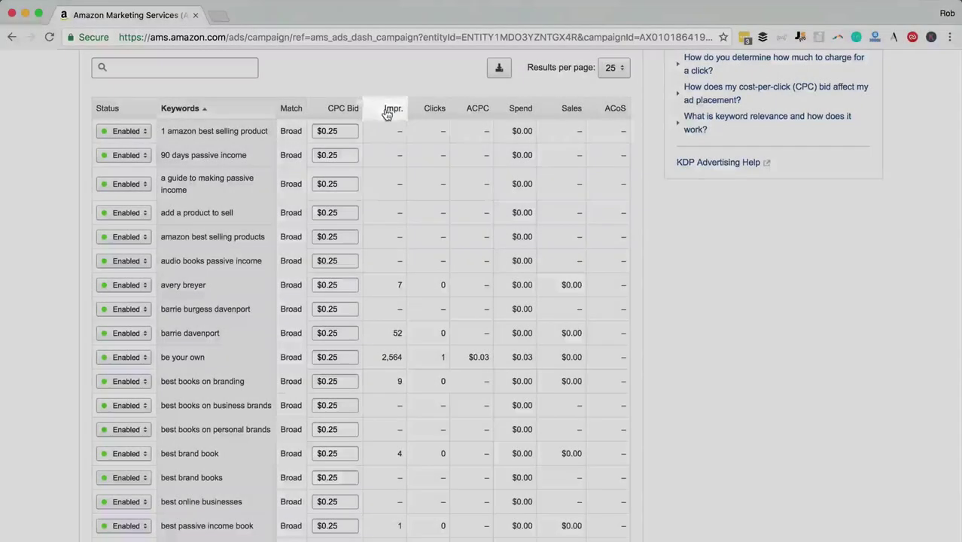
click(386, 111)
click(387, 113)
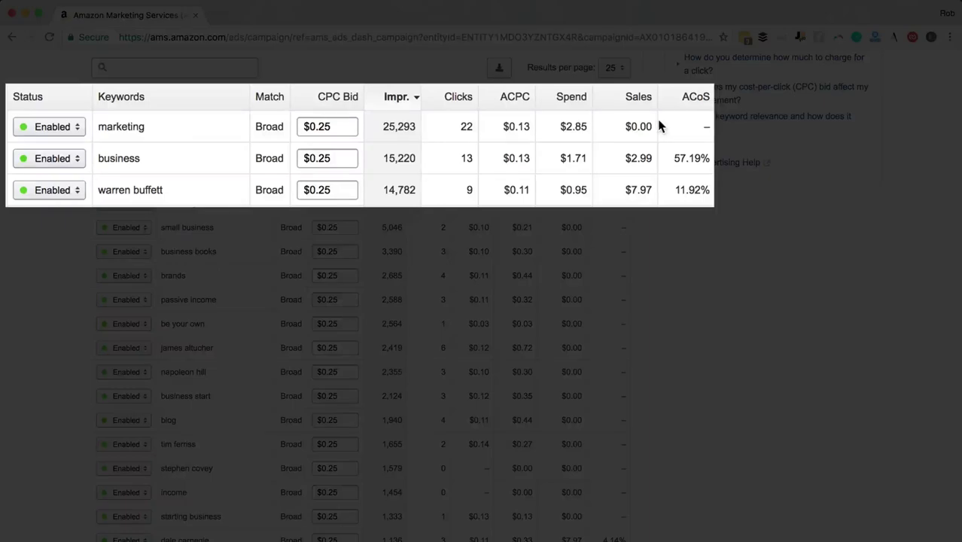
click(67, 133)
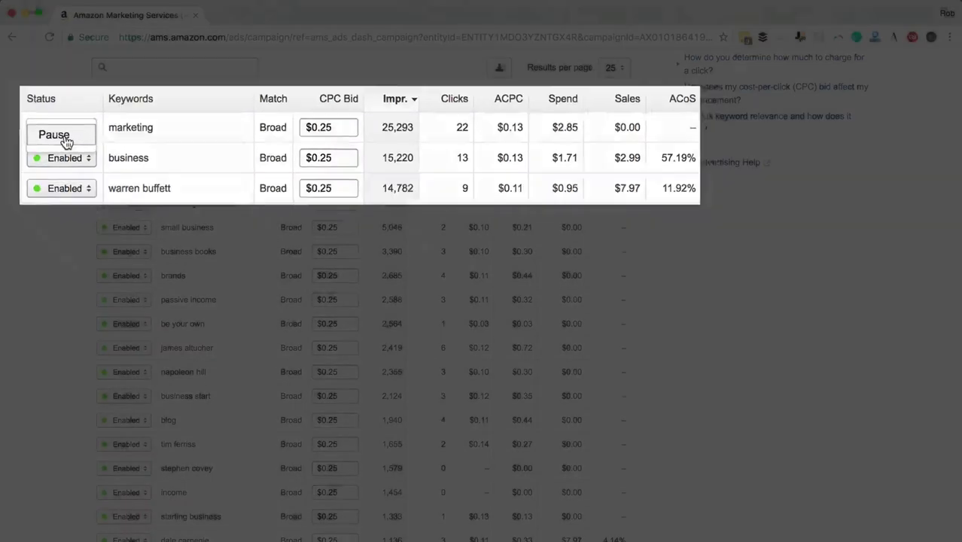
click(120, 163)
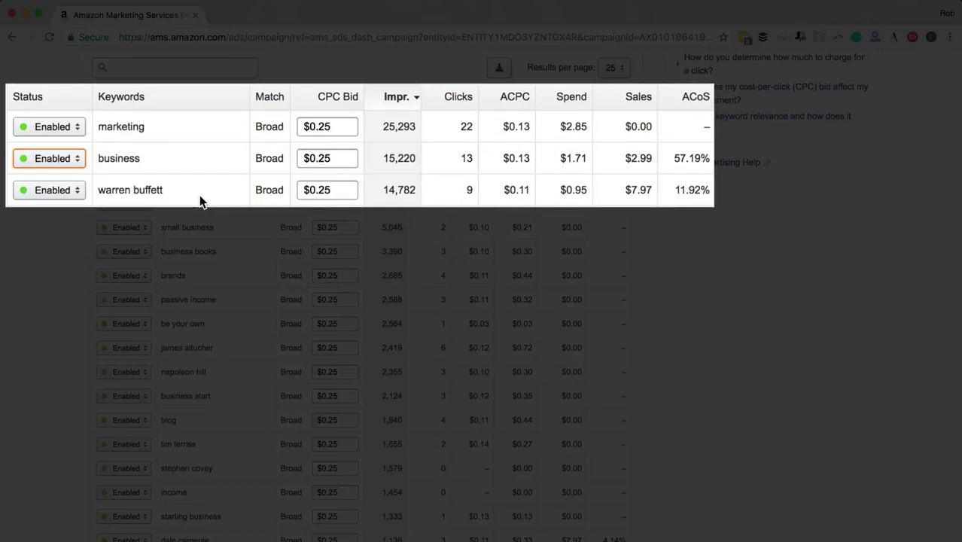
Change the 'warren buffett' CPC bid from $0.25 to $0.40 and save it
click(329, 191)
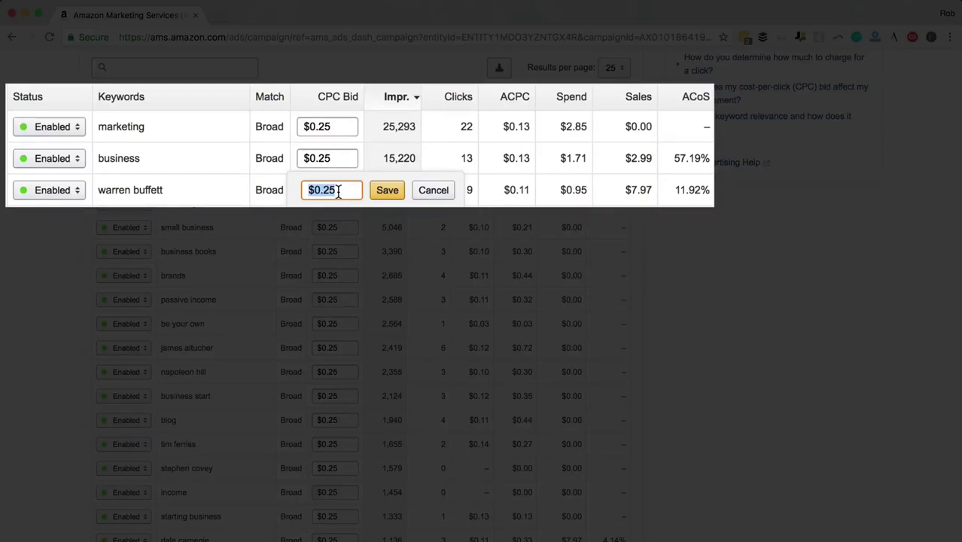
click(500, 205)
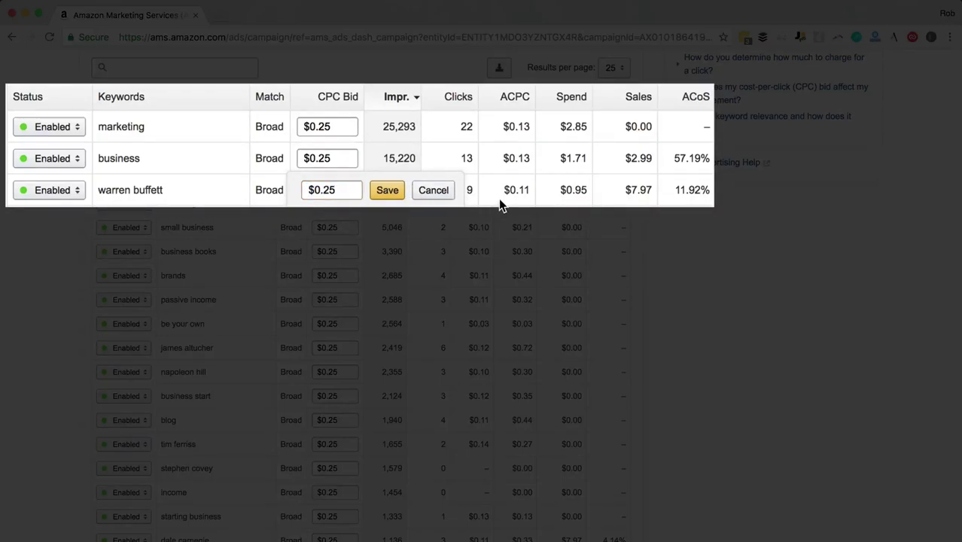
click(355, 191)
key(BackSpace)
key(BackSpace)
text(40)
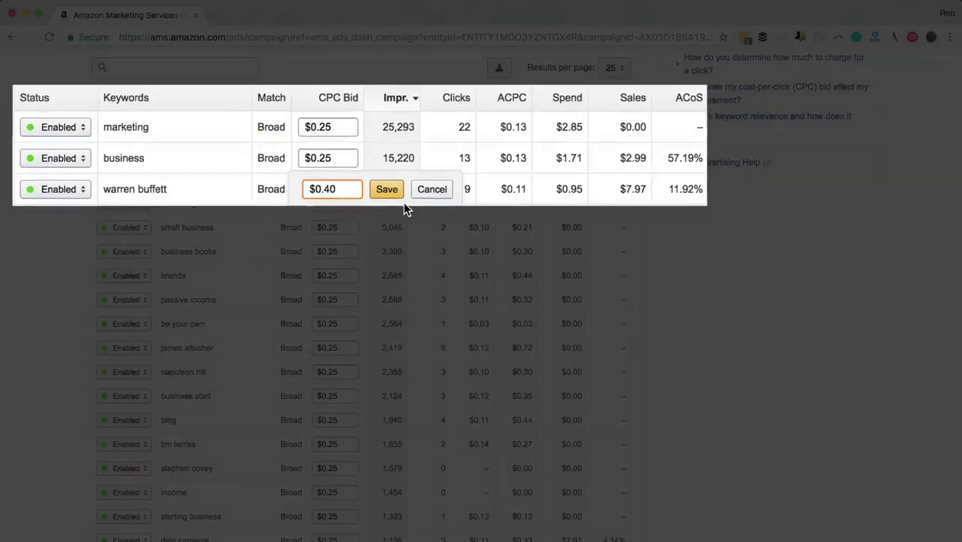
click(388, 190)
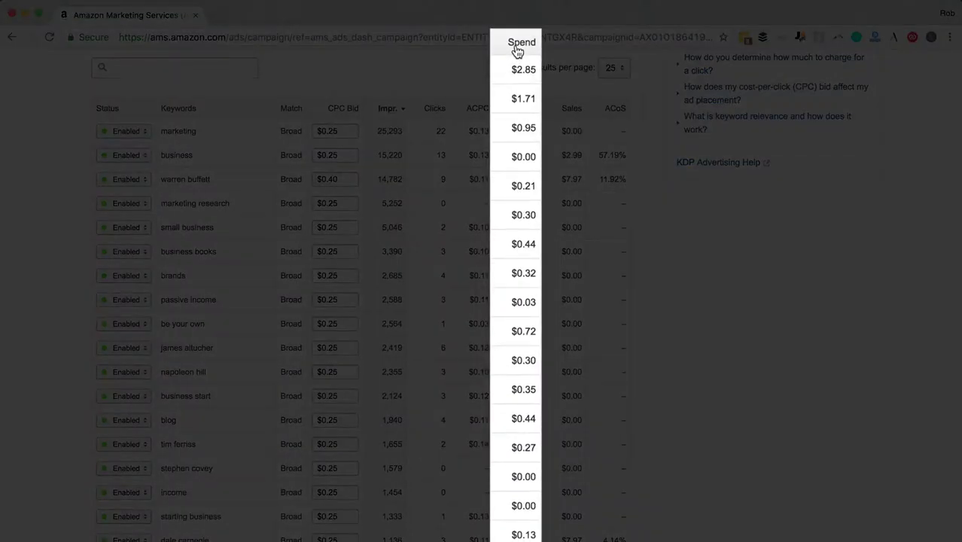
Sort keywords by spend descending, then by ACoS descending, putting 'business' (57.19%) first
click(519, 43)
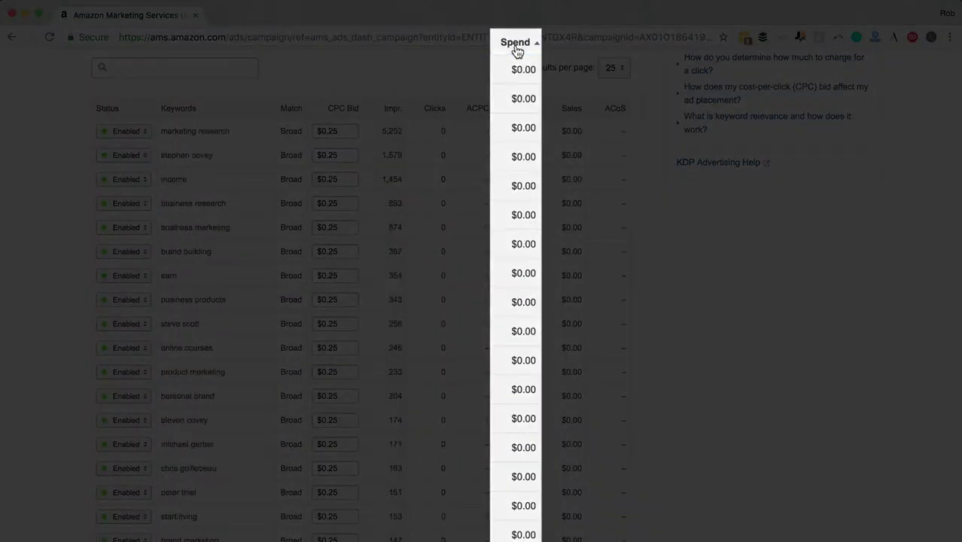
click(519, 43)
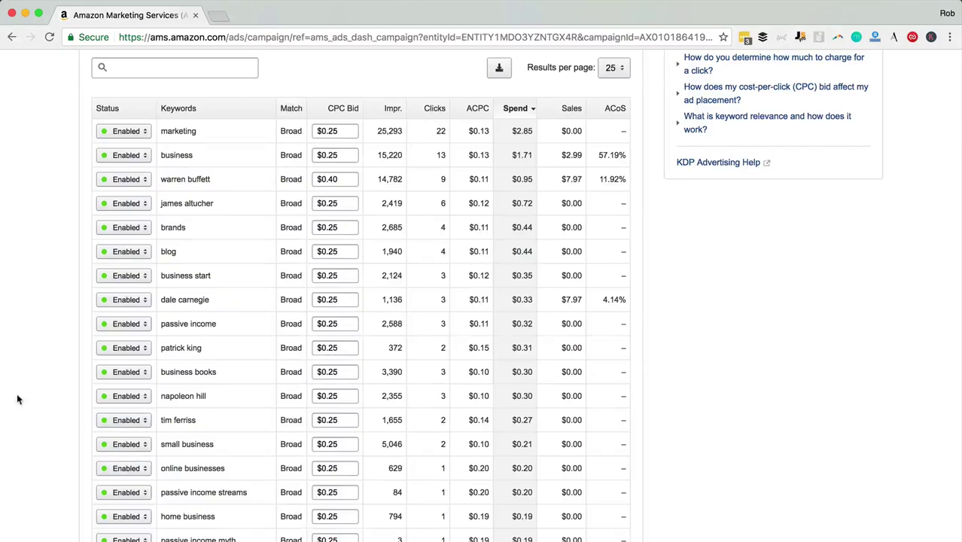
click(565, 109)
click(565, 109)
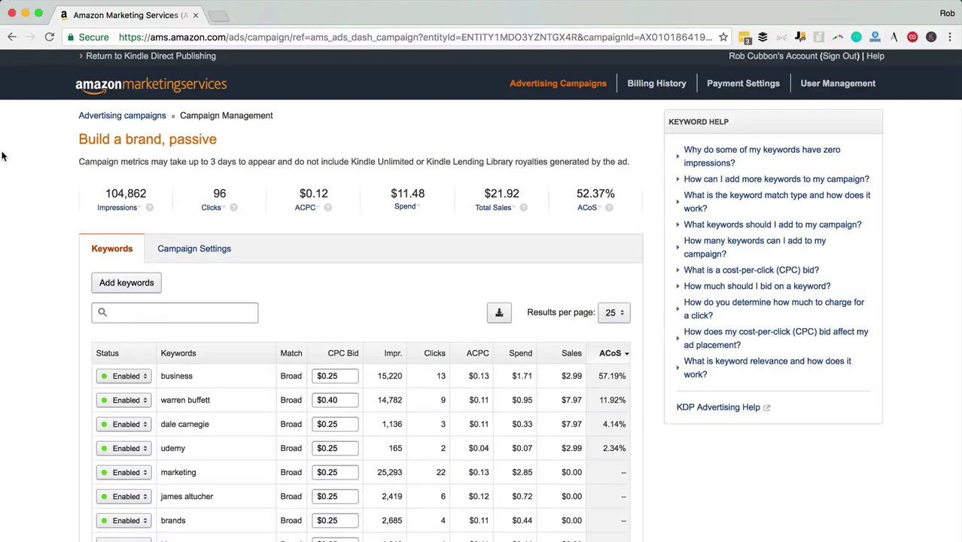
Open Amazon.com in a new tab and search the Books department for 'passive income'
click(219, 21)
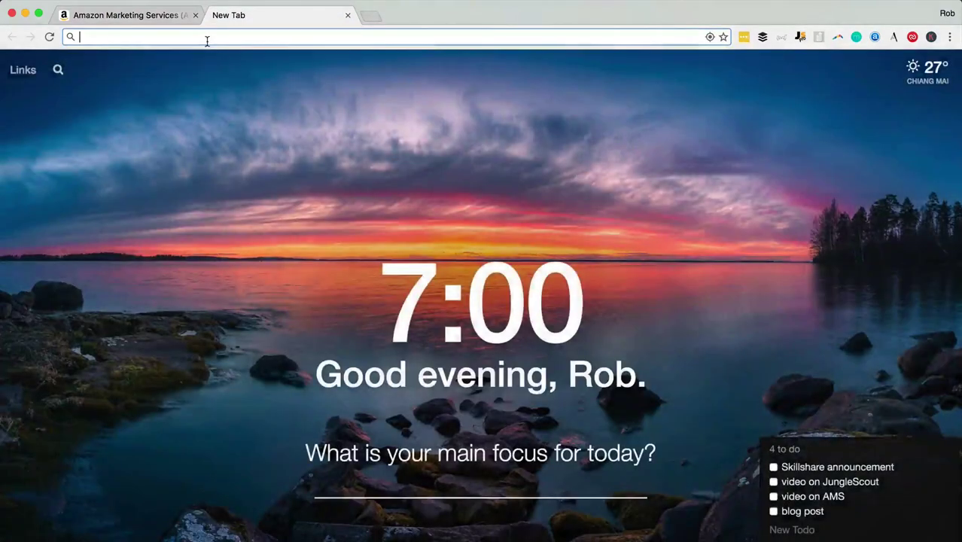
text(amo)
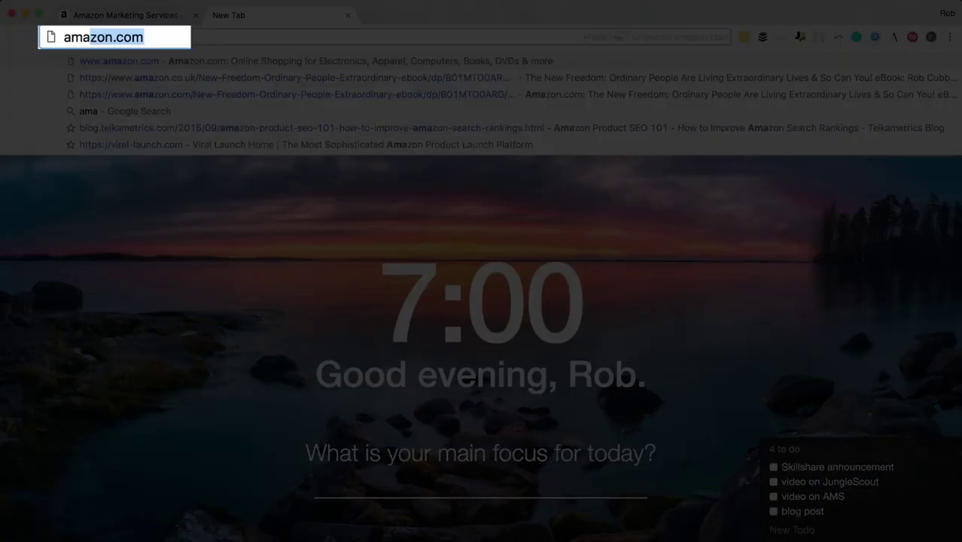
key(Return)
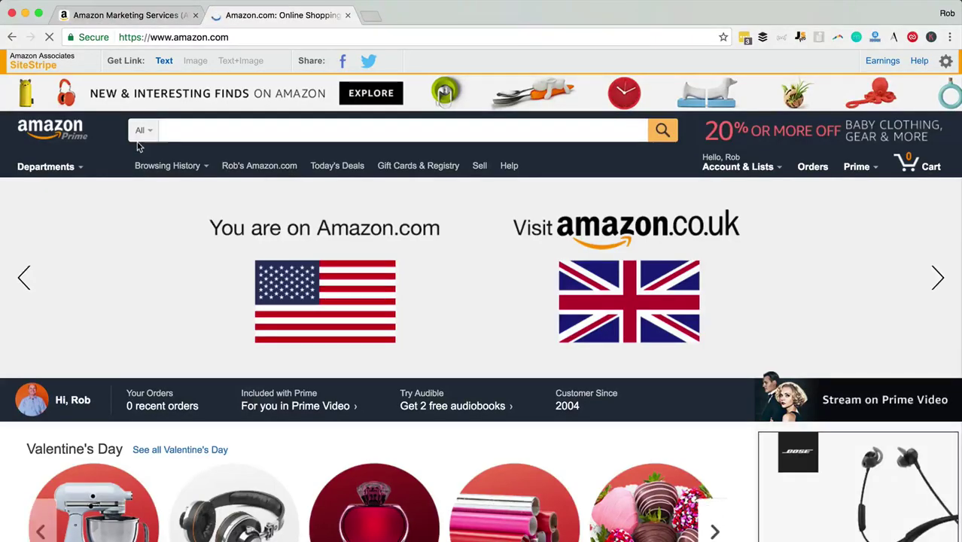
click(139, 133)
click(149, 258)
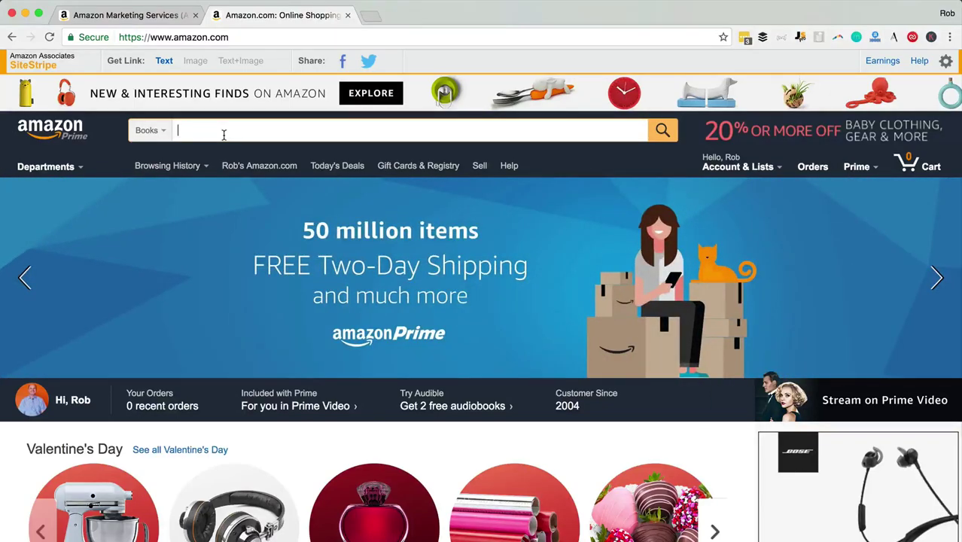
text(passive income)
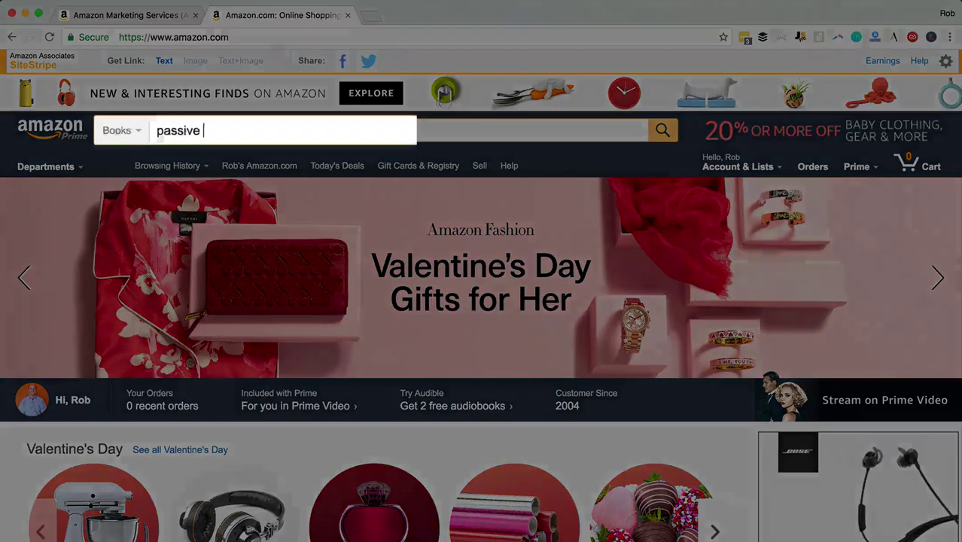
key(Return)
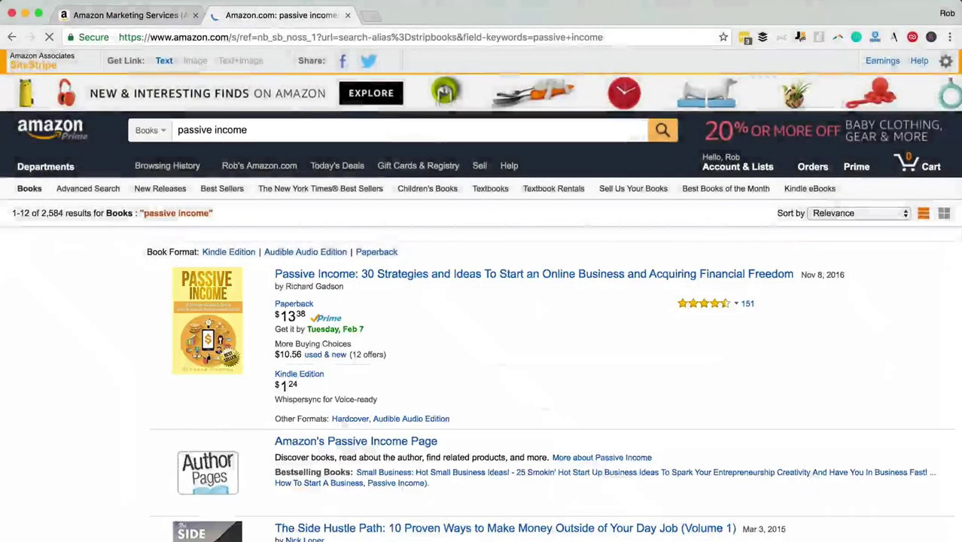
Scroll through the passive income book search results
scroll(538, 381, down, 1)
scroll(537, 380, down, 5)
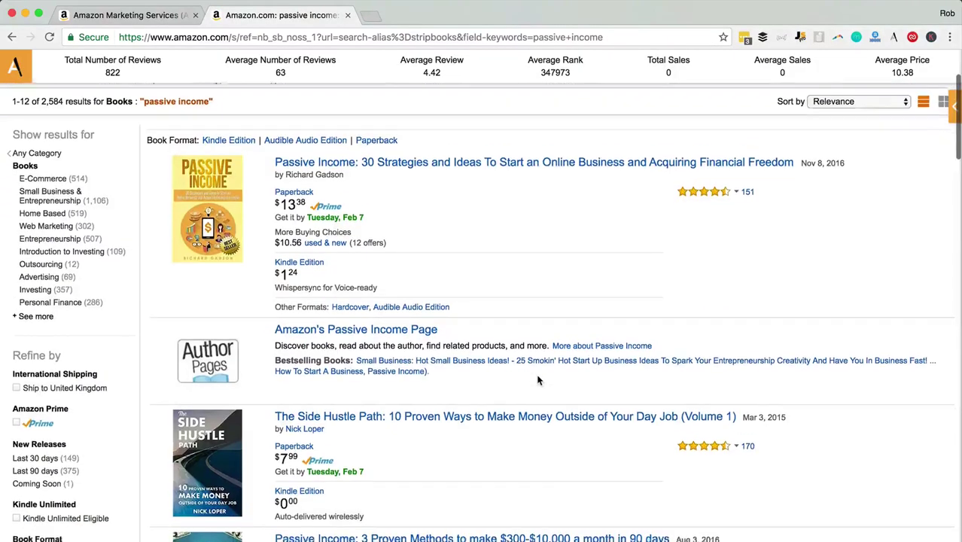
scroll(538, 380, down, 10)
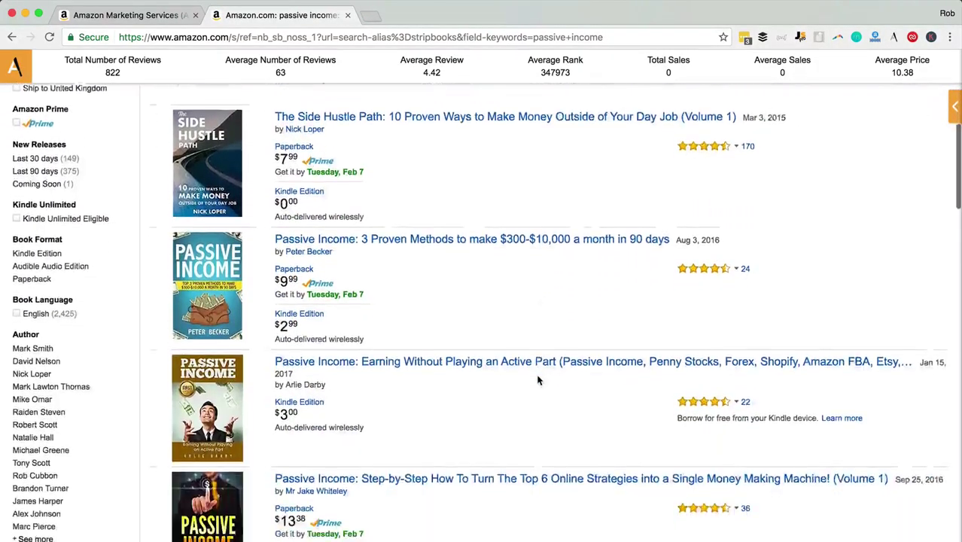
scroll(537, 380, down, 1)
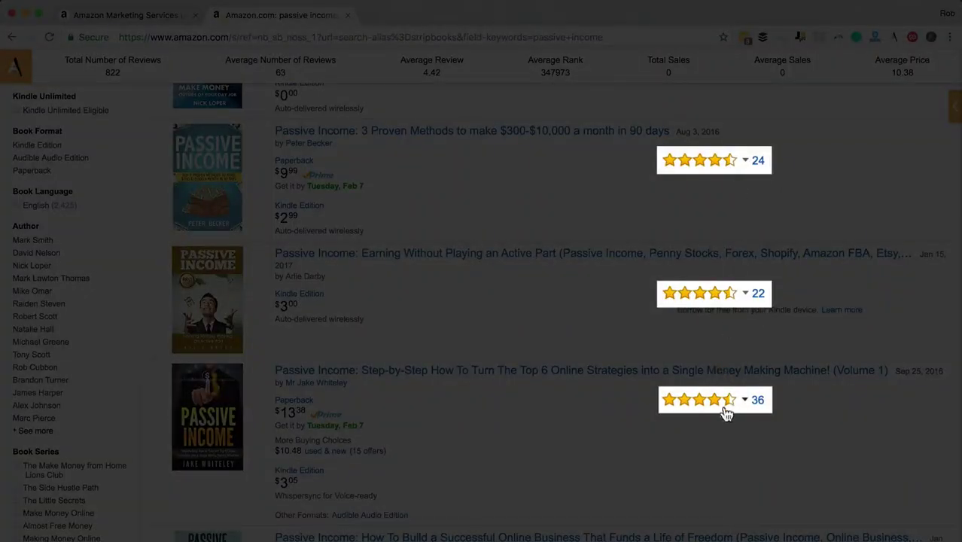
mouse_move(724, 405)
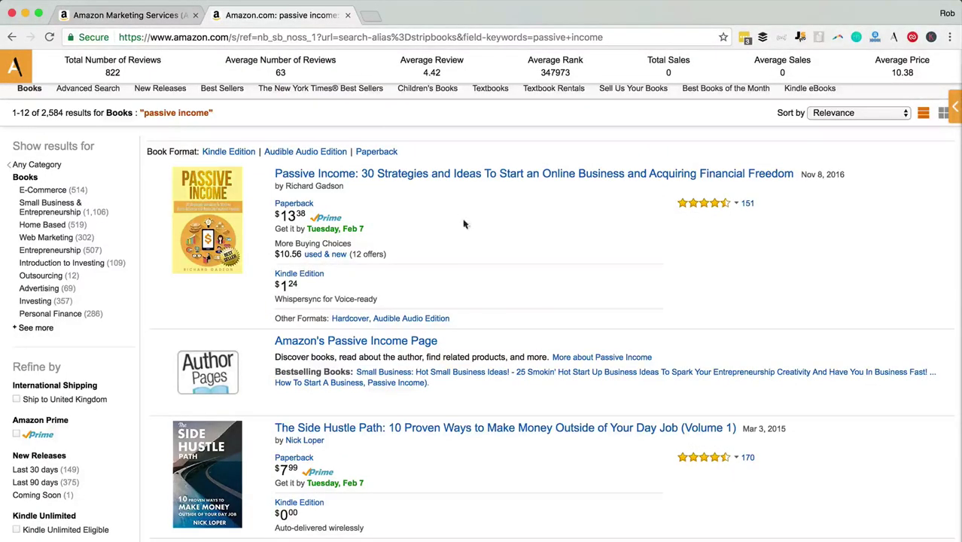
scroll(506, 327, down, 10)
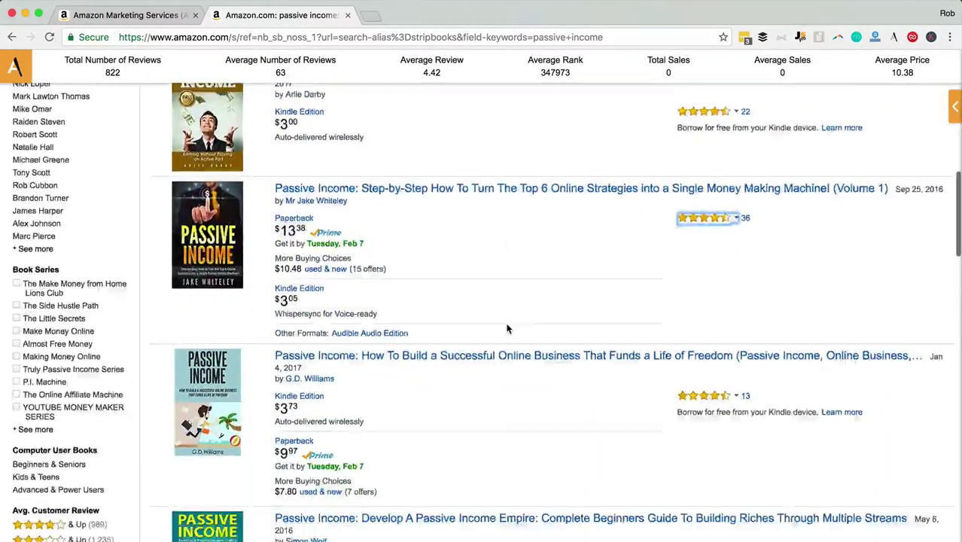
scroll(507, 328, down, 8)
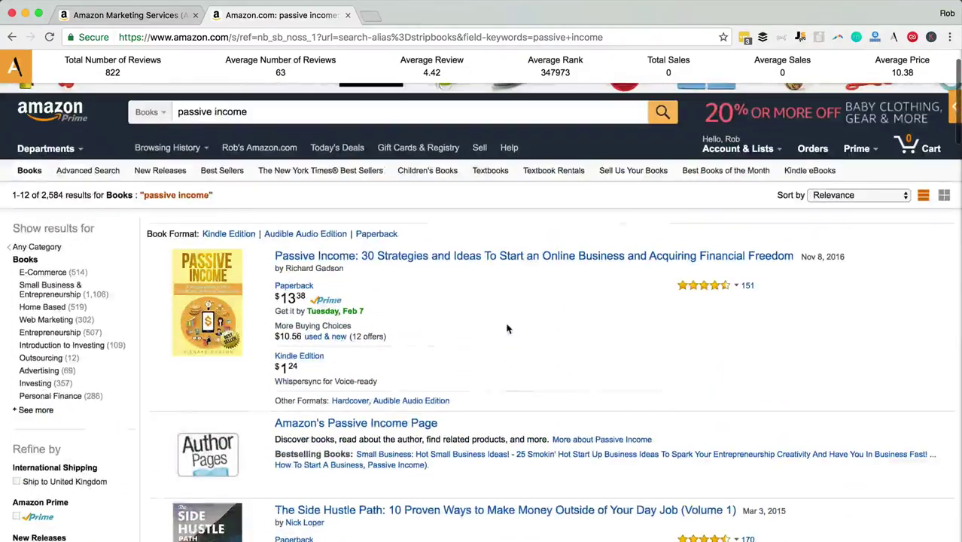
scroll(507, 327, up, 1)
scroll(452, 346, down, 2)
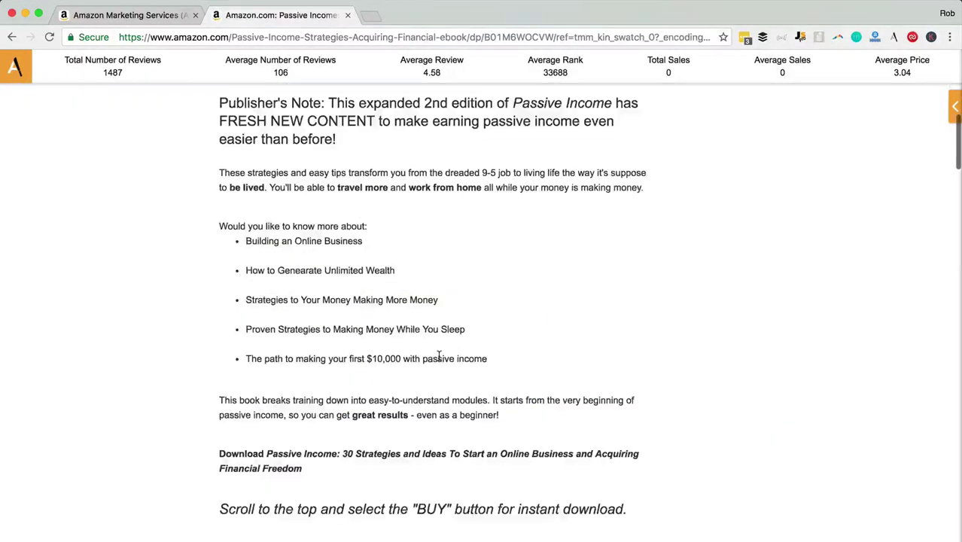
Read the 'Passive Income: 30 Strategies' Kindle description for keyword ideas
scroll(440, 357, down, 5)
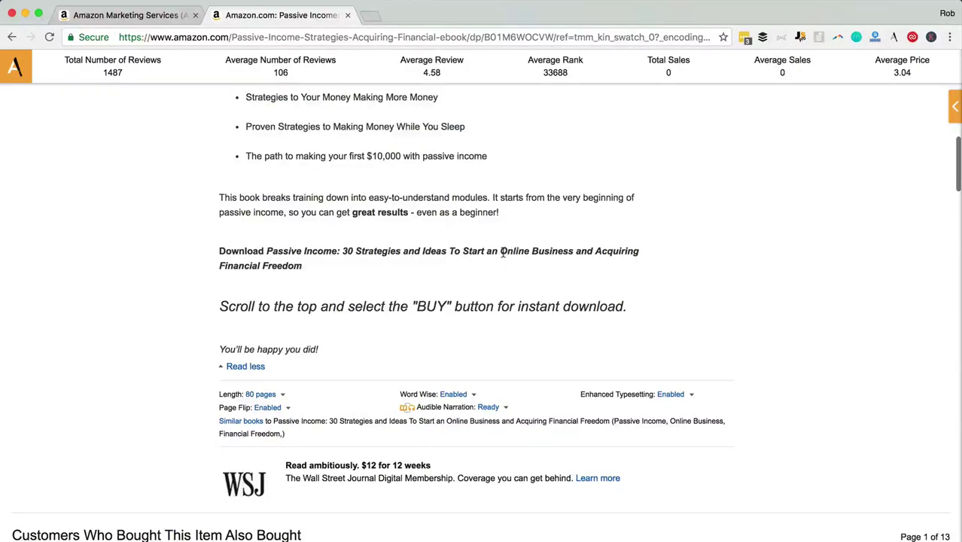
scroll(350, 204, up, 2)
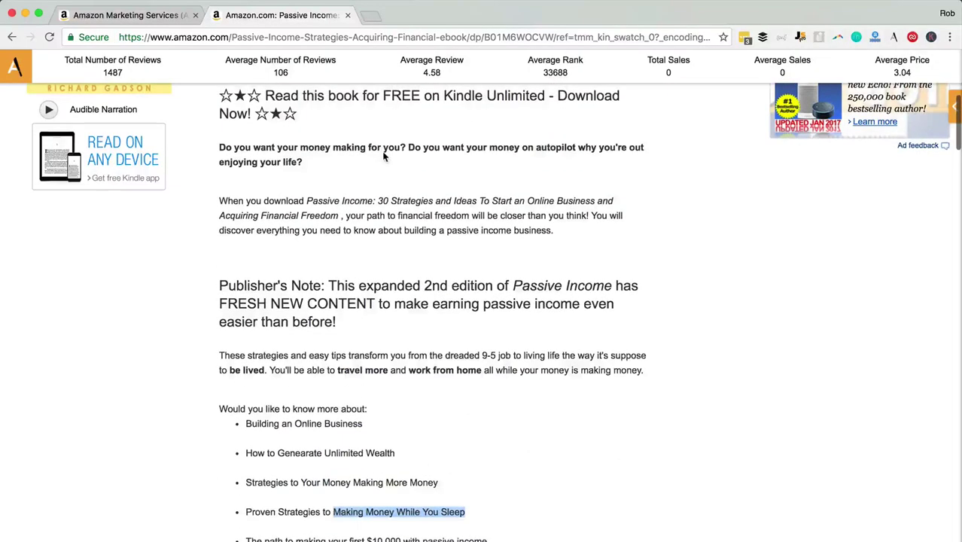
scroll(384, 154, up, 8)
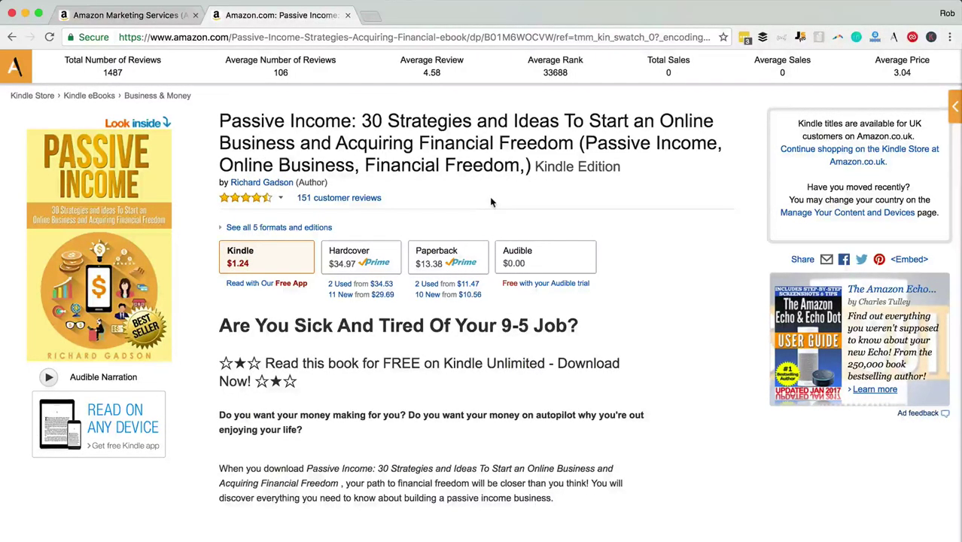
Go back twice to the passive income search results and scroll through them
key(super+bracketleft)
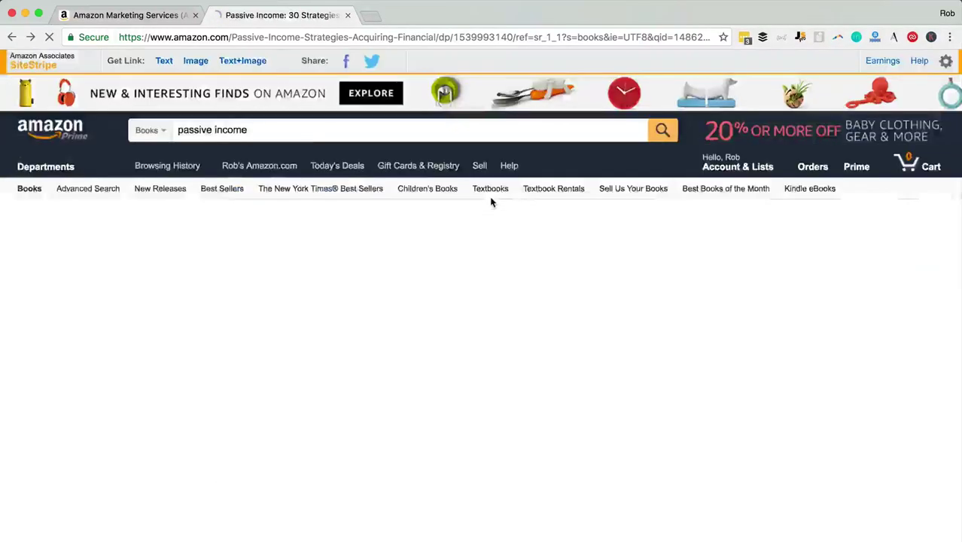
key(super+bracketleft)
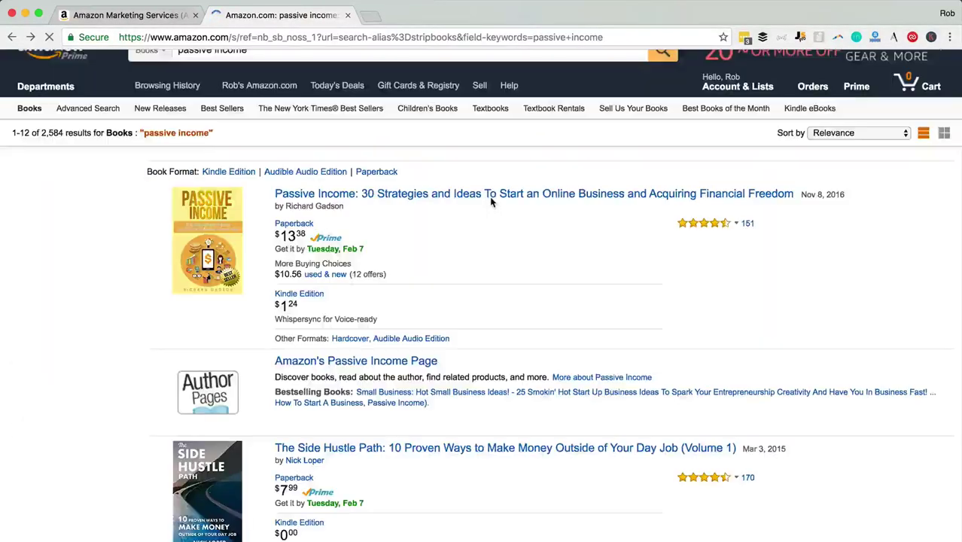
scroll(489, 196, down, 20)
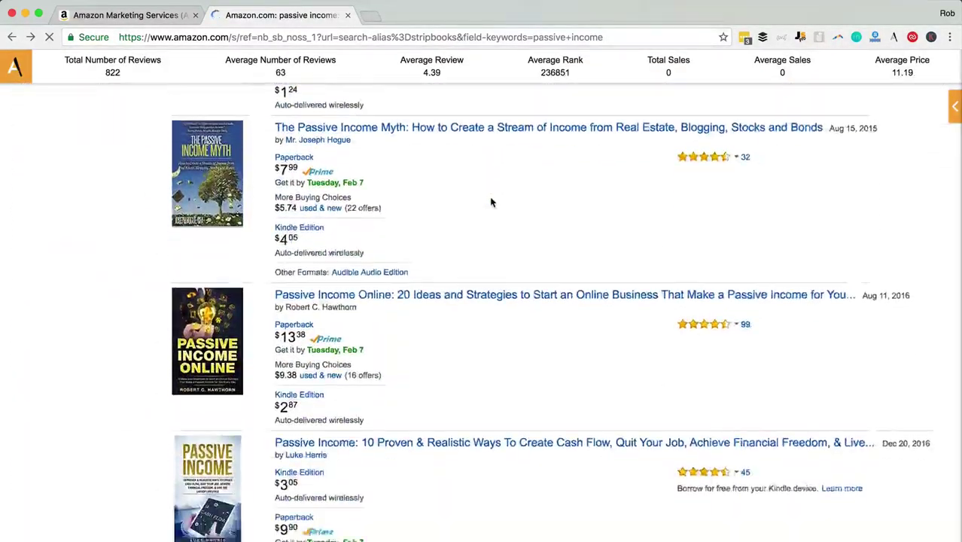
scroll(491, 202, down, 5)
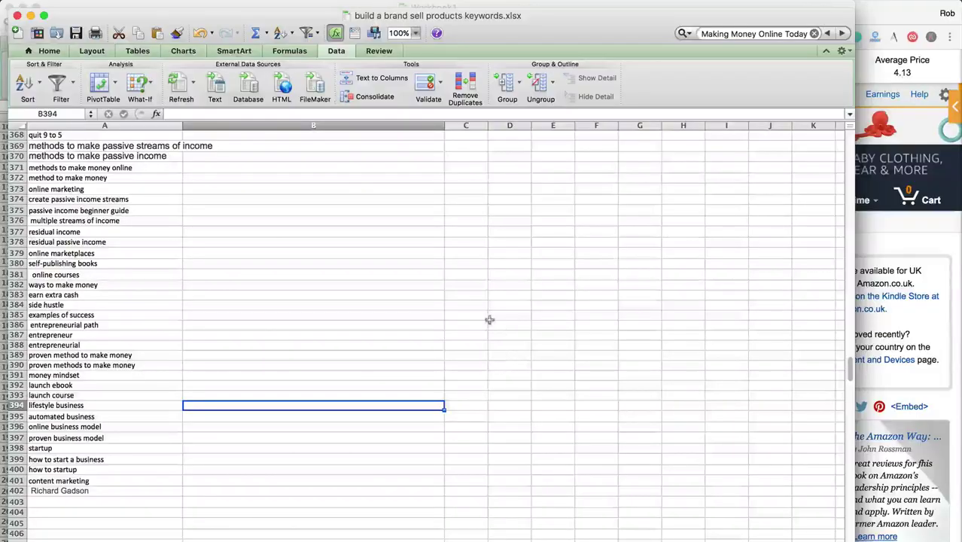
scroll(489, 324, up, 4)
scroll(490, 324, up, 10)
Copy the keywords in rows 350–403 from Excel and return to the 'Build a brand, passive' campaign page
drag(75, 373, 83, 482)
scroll(100, 480, down, 5)
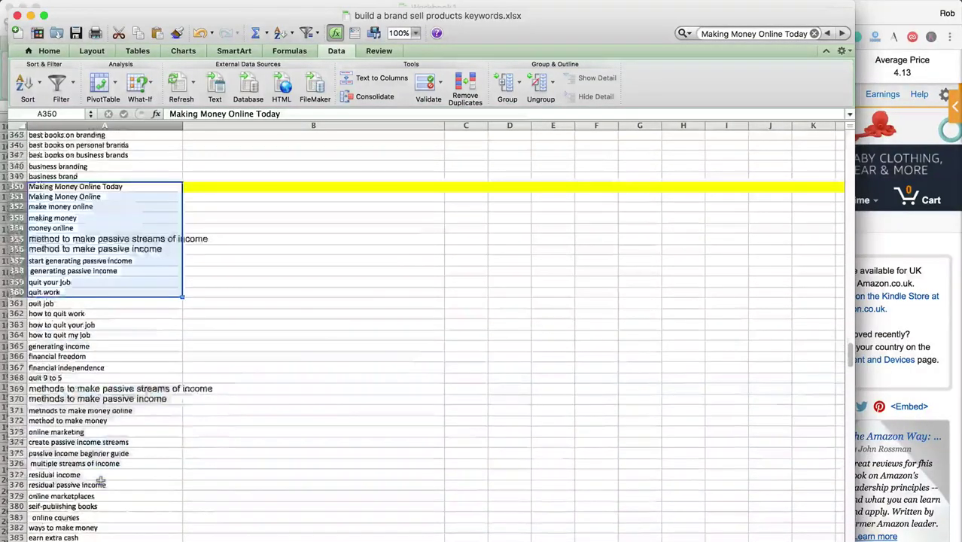
scroll(101, 480, down, 8)
click(116, 430)
scroll(116, 430, up, 10)
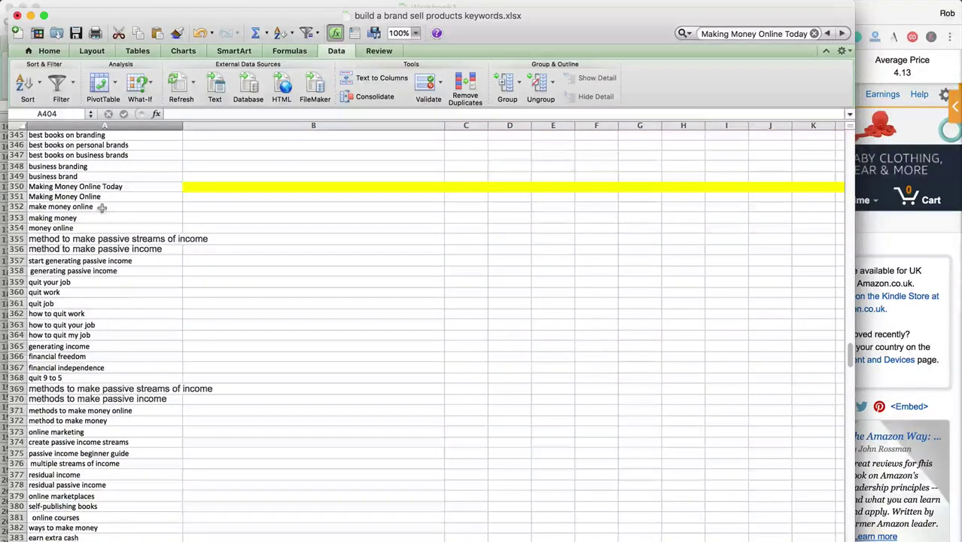
shift+click(82, 187)
scroll(292, 240, down, 6)
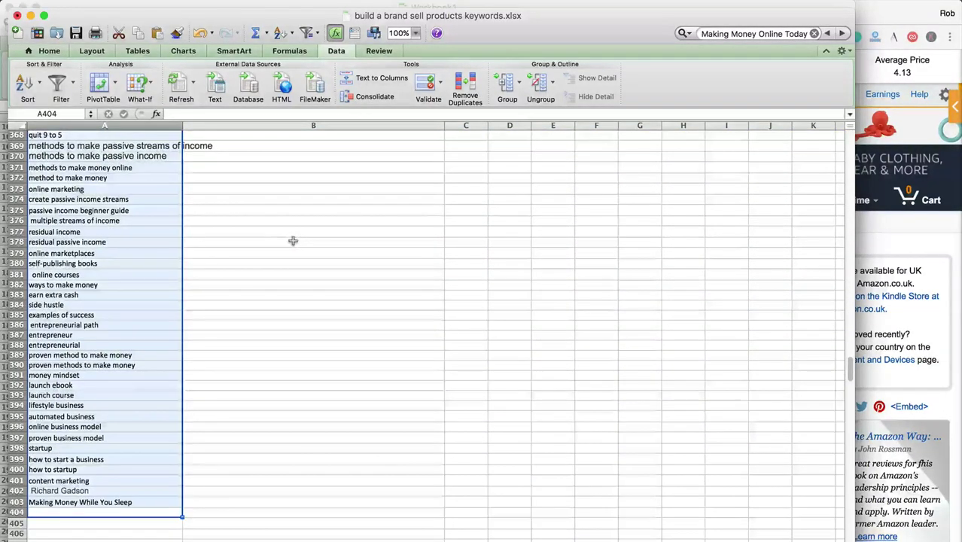
key(super+c)
key(super+Tab)
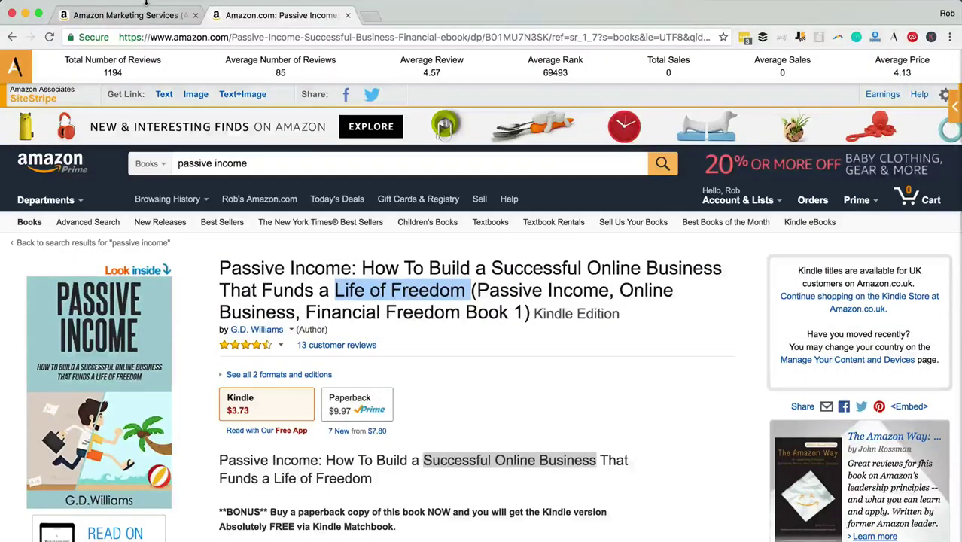
click(150, 18)
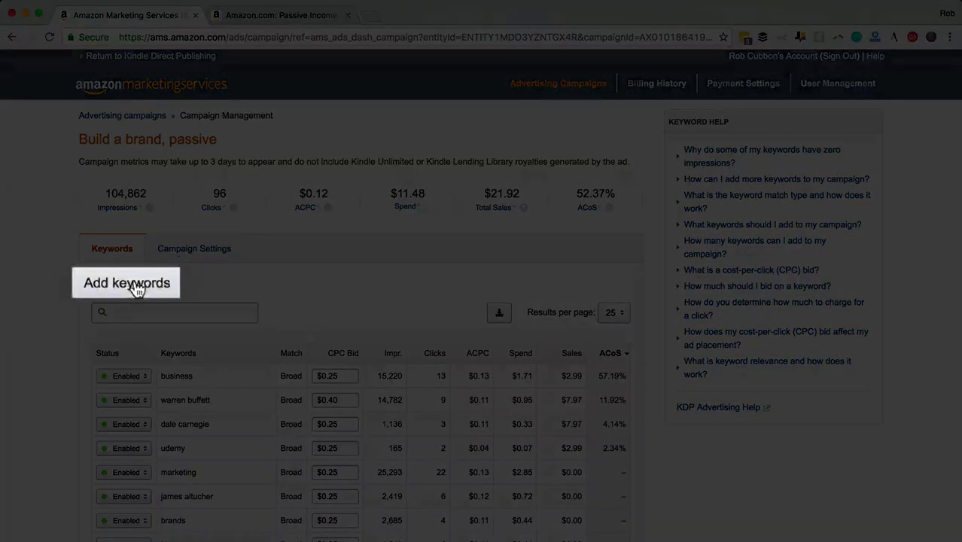
Paste the copied keywords, check them for duplicates in Excel, and add them for 399 total
click(135, 289)
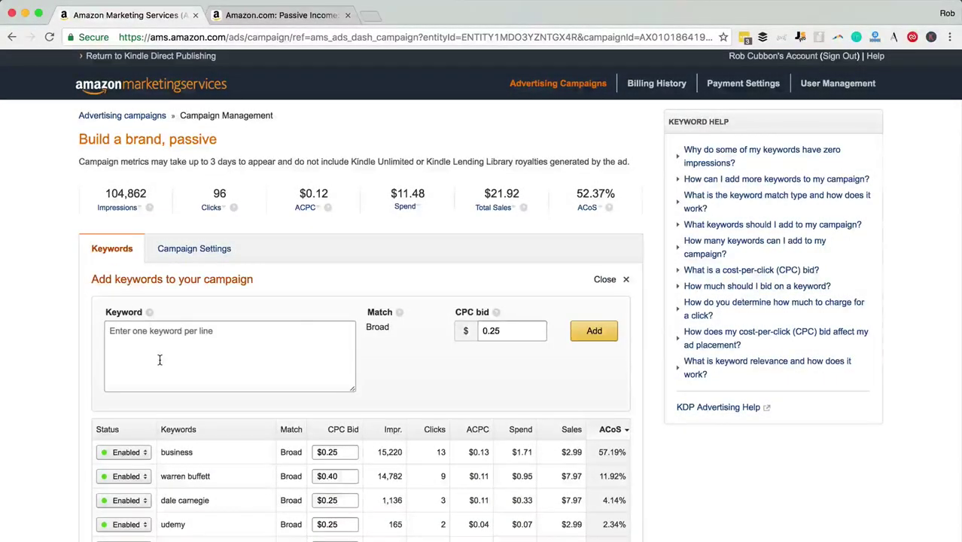
click(160, 360)
key(ctrl+v)
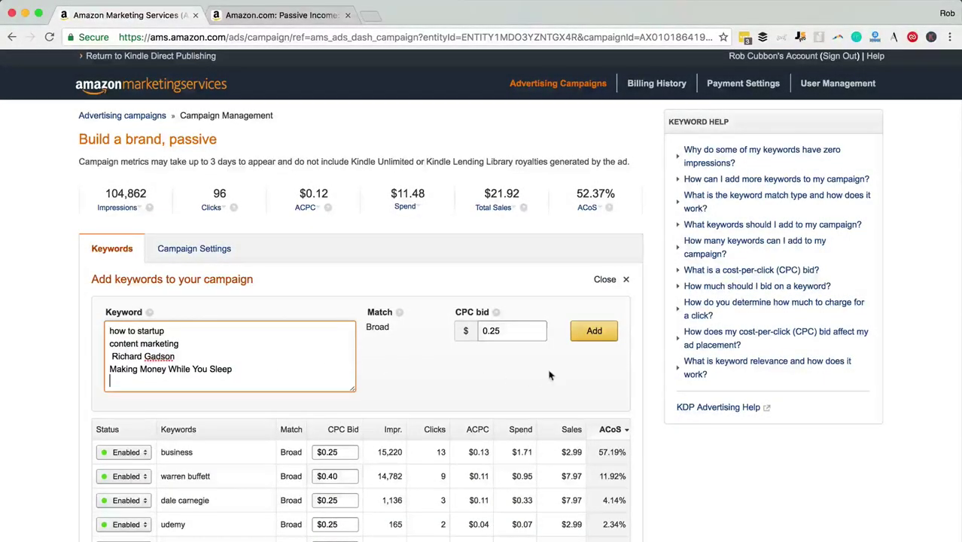
key(super+Tab)
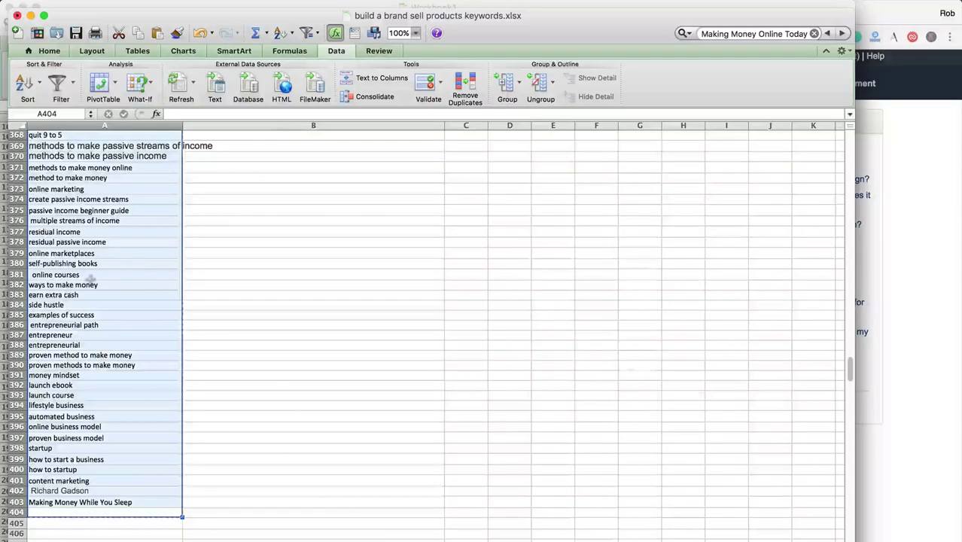
click(465, 87)
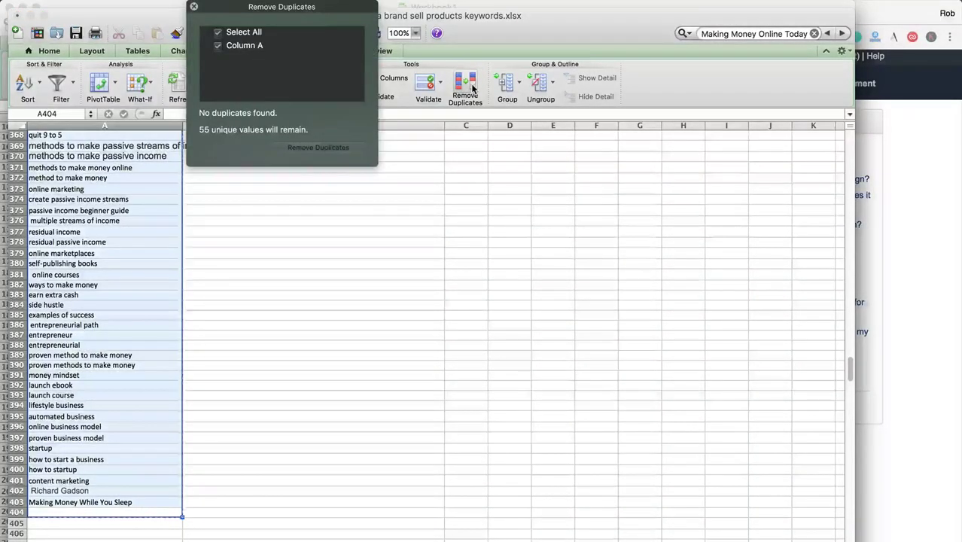
click(318, 396)
key(super+Tab)
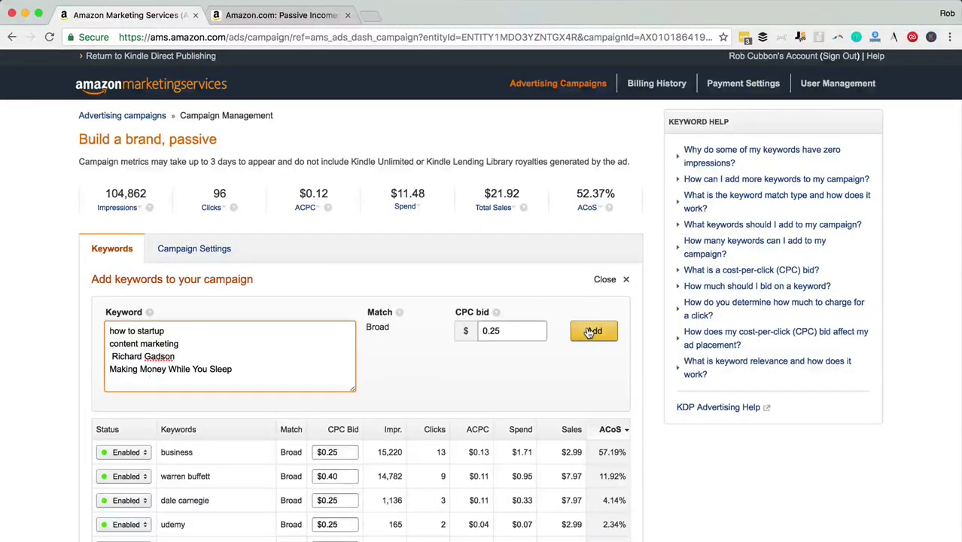
click(591, 332)
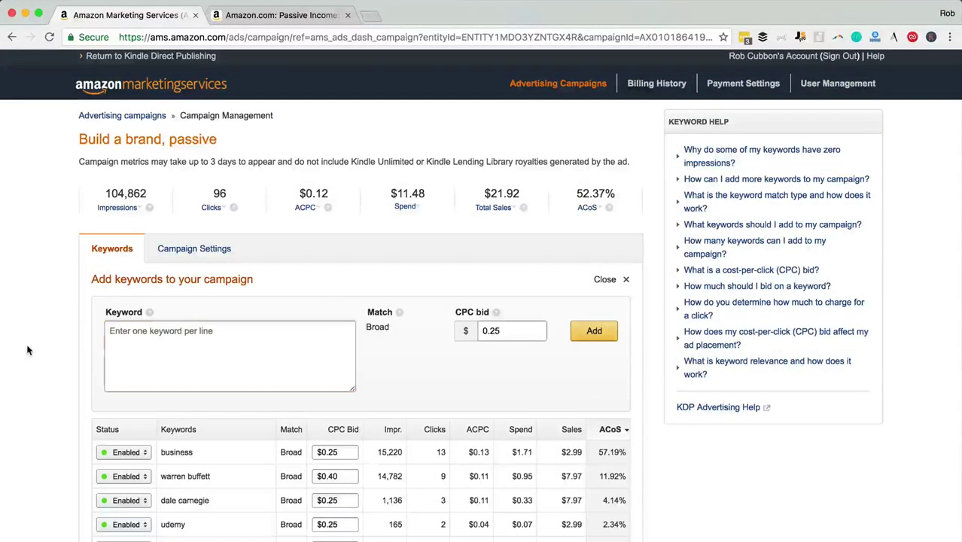
scroll(27, 350, down, 4)
scroll(27, 350, down, 5)
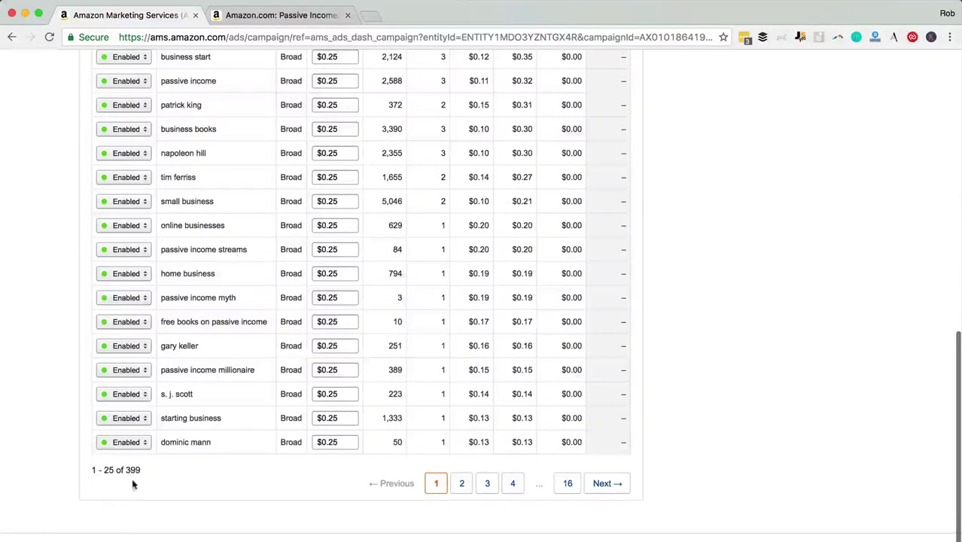
double_click(130, 470)
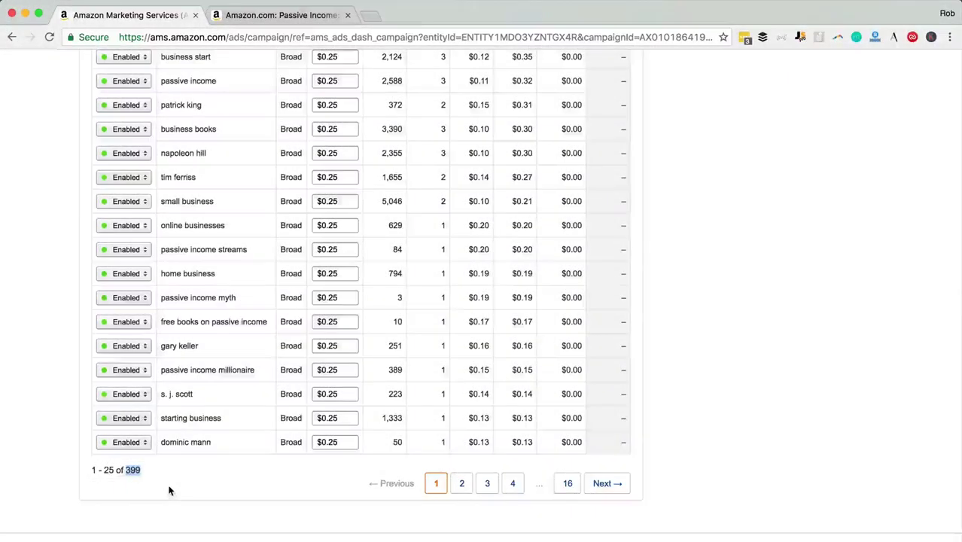
scroll(30, 391, up, 15)
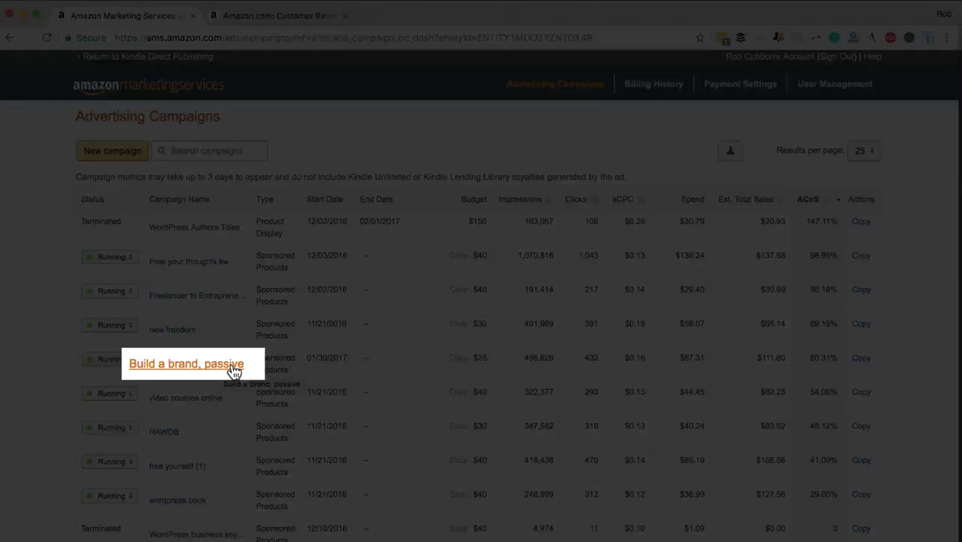
Open the 'Build a brand, passive' campaign (60.31% ACoS) from the Advertising Campaigns list
click(234, 364)
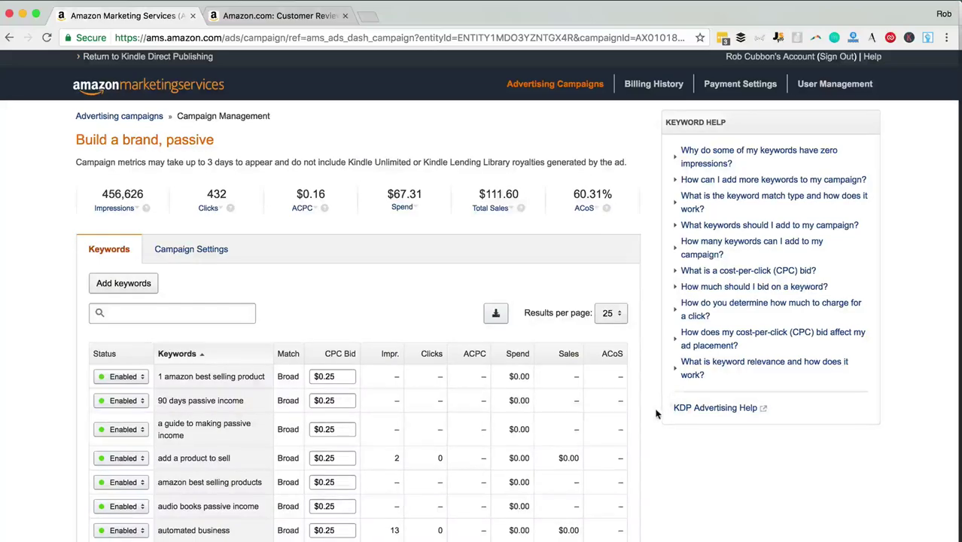
Sort keywords by ACoS highest first, pause 'marketing', and begin editing the 'business' bid
scroll(656, 413, down, 5)
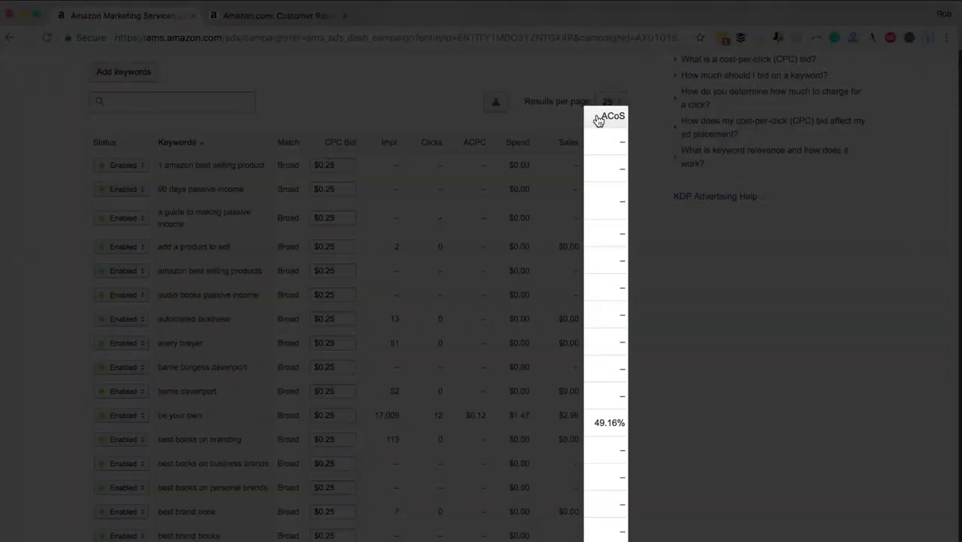
click(599, 120)
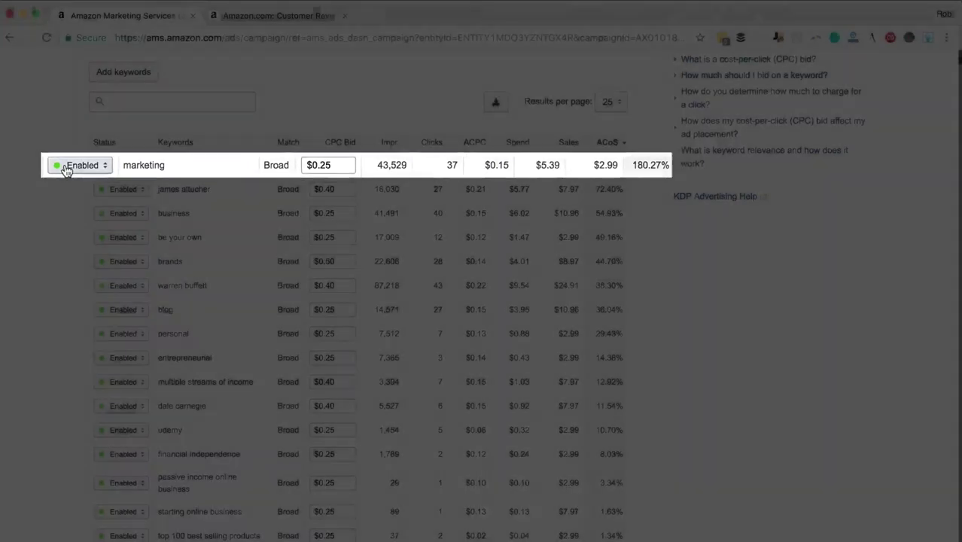
click(113, 165)
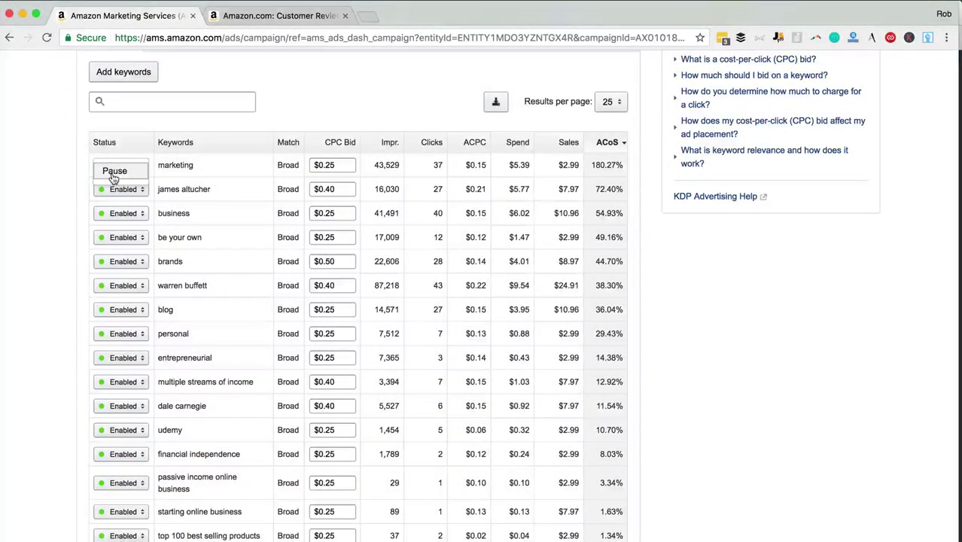
click(113, 174)
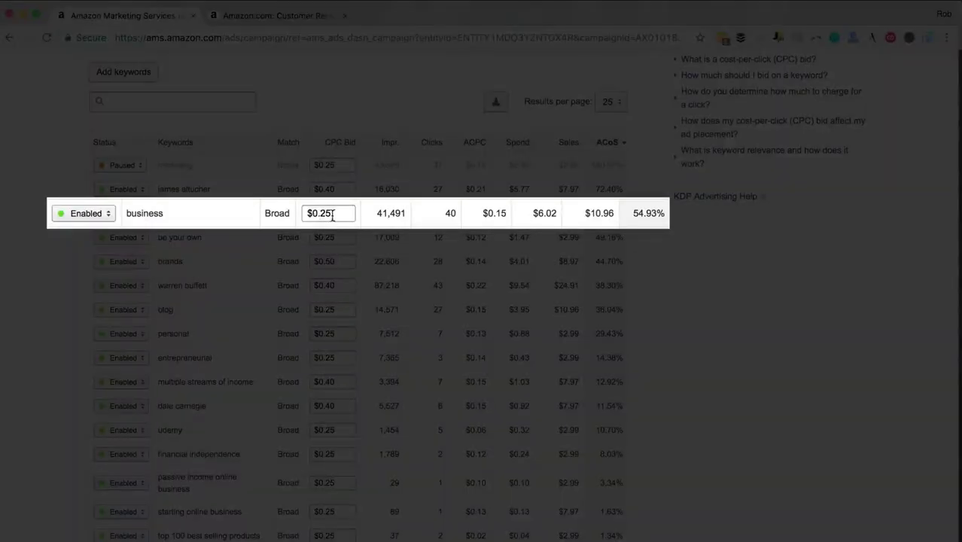
click(333, 214)
click(334, 214)
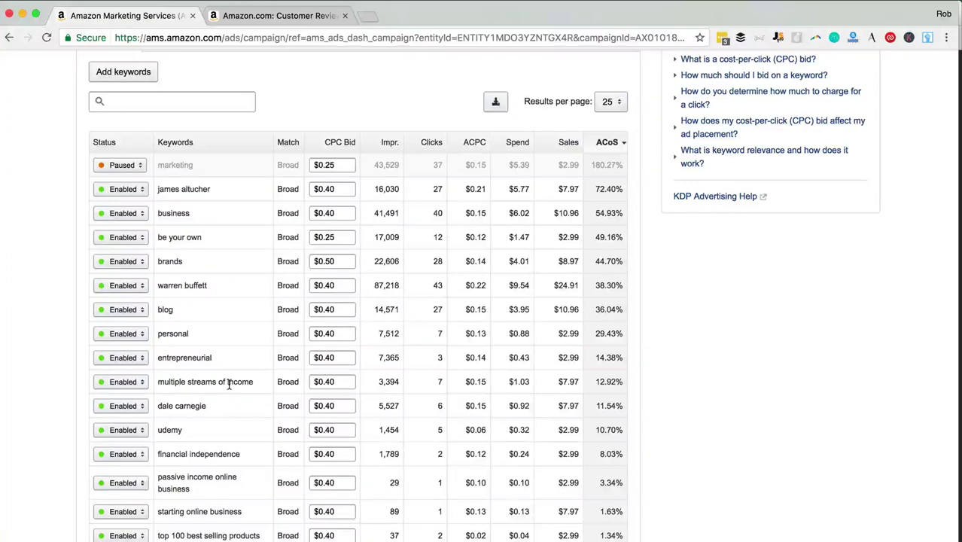
double_click(166, 308)
click(174, 313)
scroll(213, 221, down, 3)
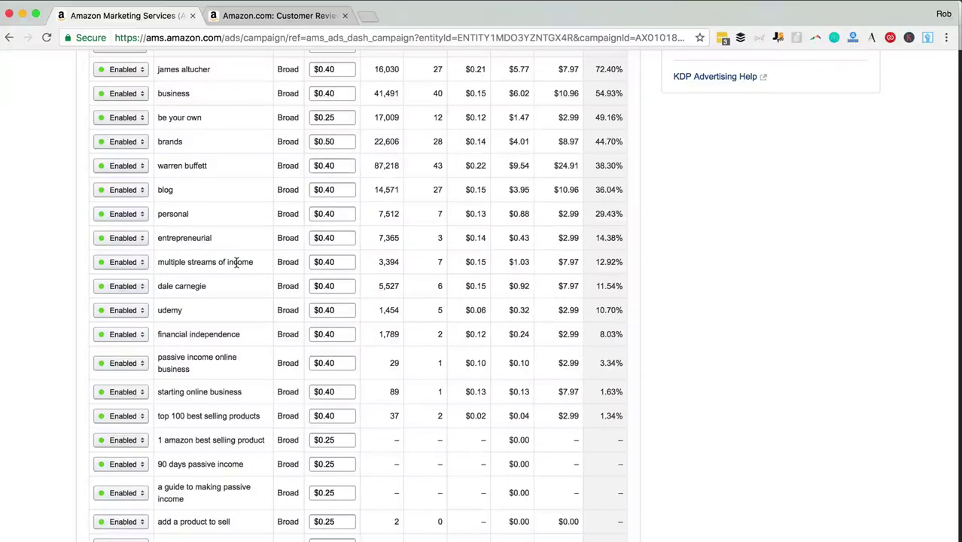
double_click(236, 263)
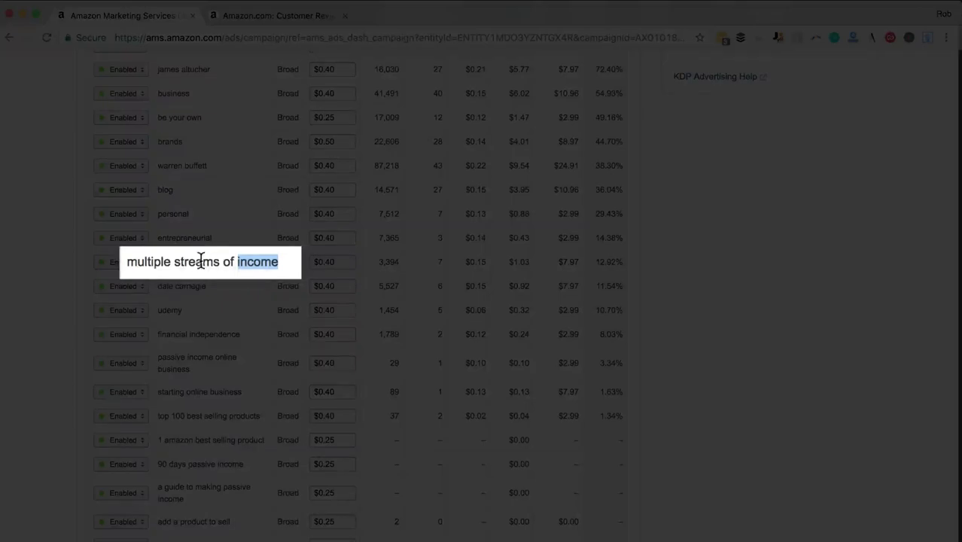
double_click(197, 261)
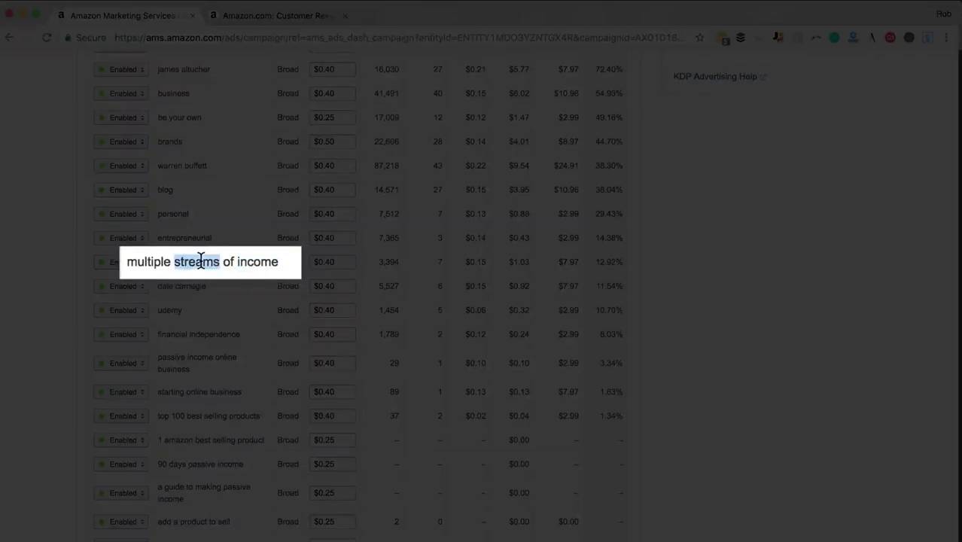
double_click(139, 265)
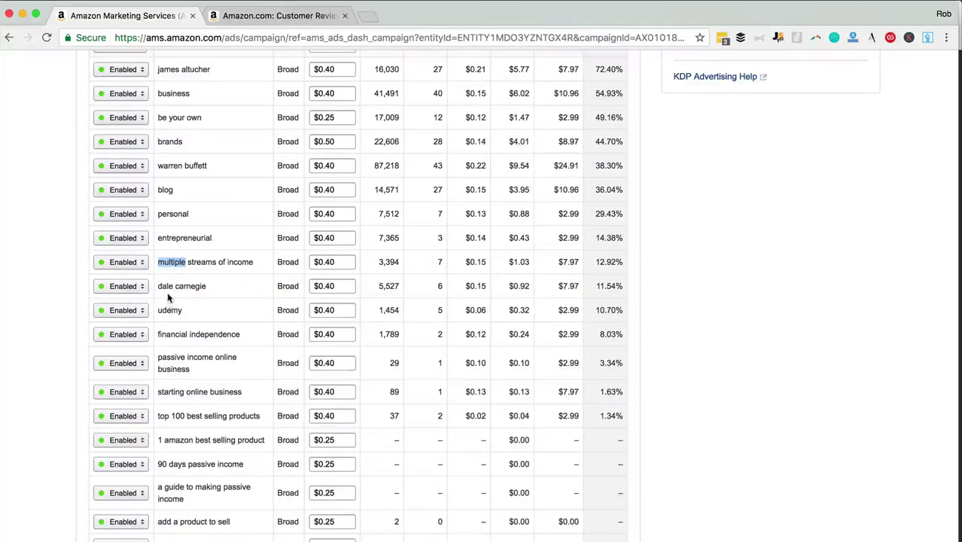
double_click(164, 287)
double_click(186, 286)
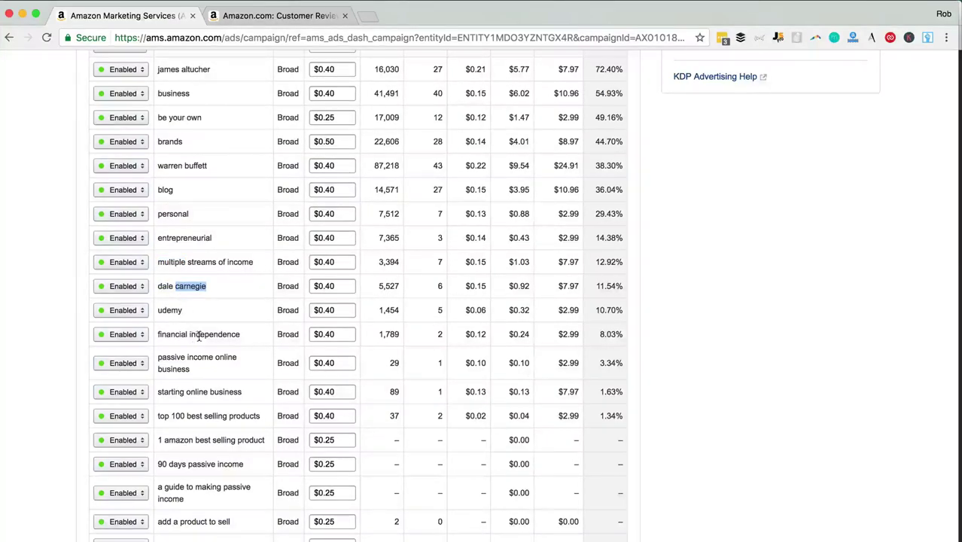
double_click(199, 335)
click(176, 334)
double_click(176, 334)
click(52, 222)
scroll(51, 220, up, 3)
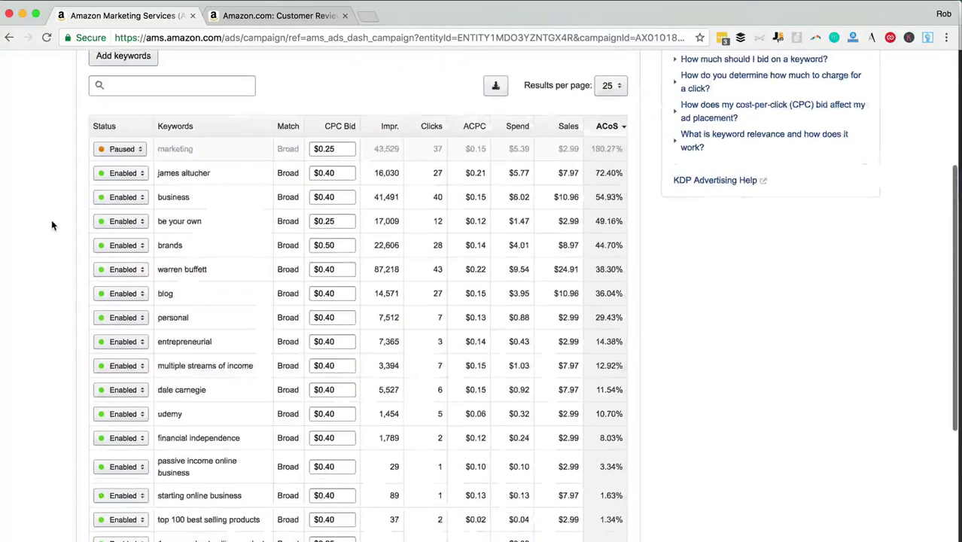
double_click(167, 317)
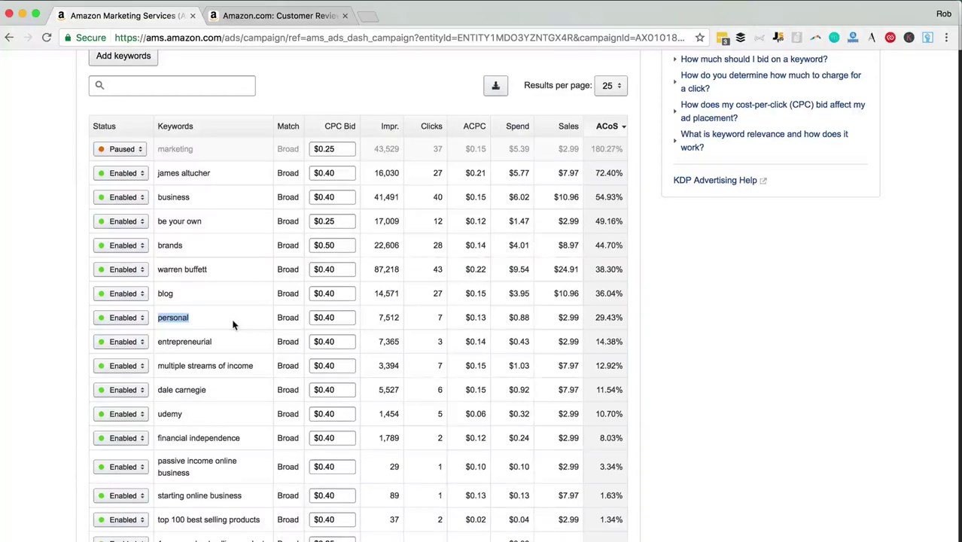
click(213, 318)
Try adding 'brand' as a new campaign keyword, which triggers an already-exists warning
double_click(175, 245)
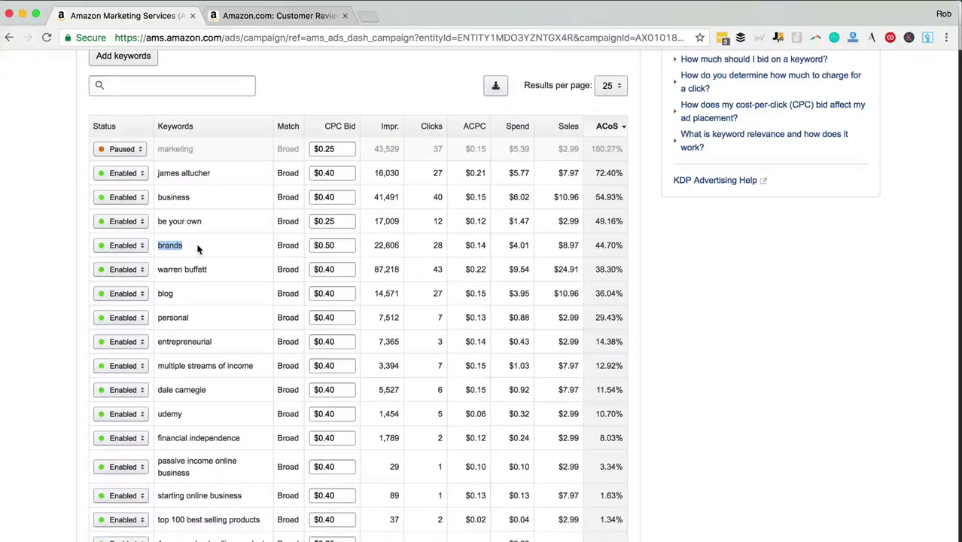
scroll(197, 249, up, 3)
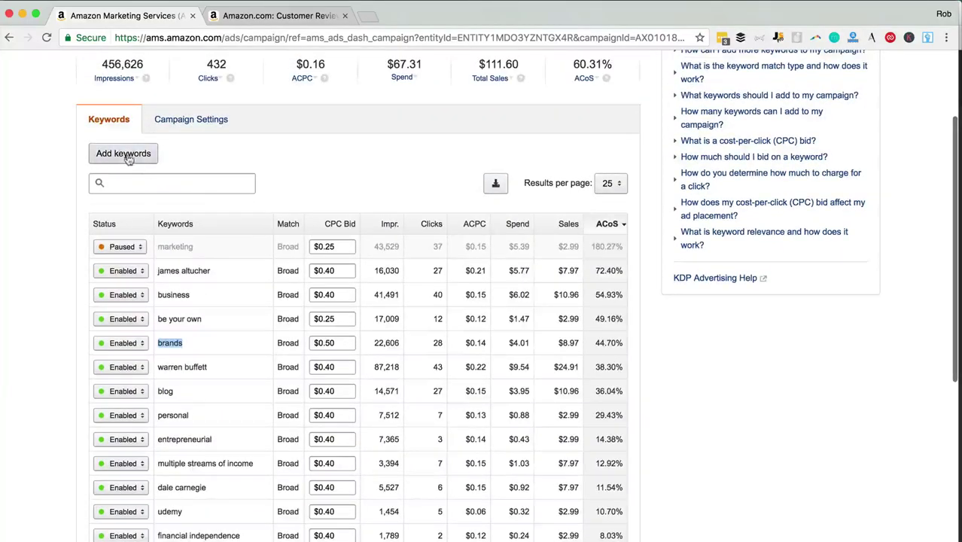
click(125, 150)
click(169, 227)
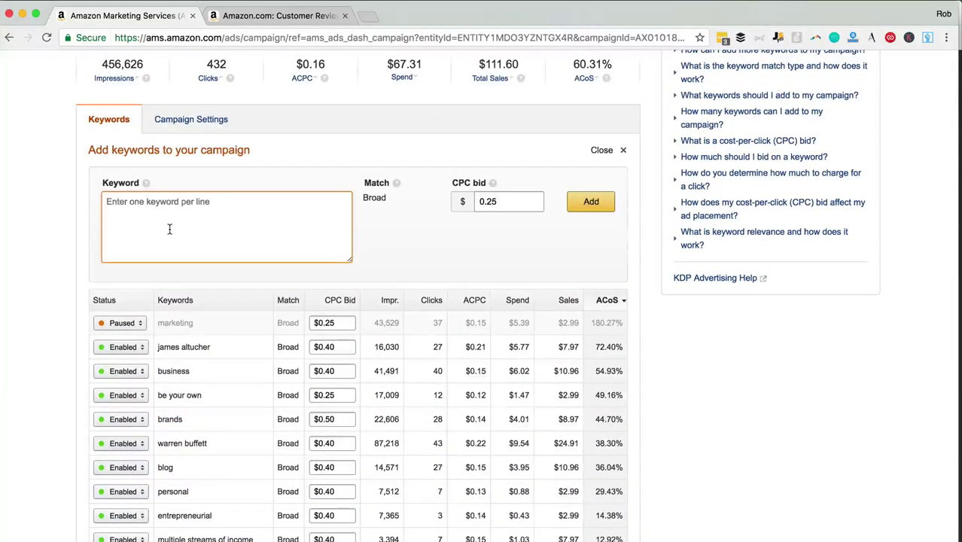
text(brand)
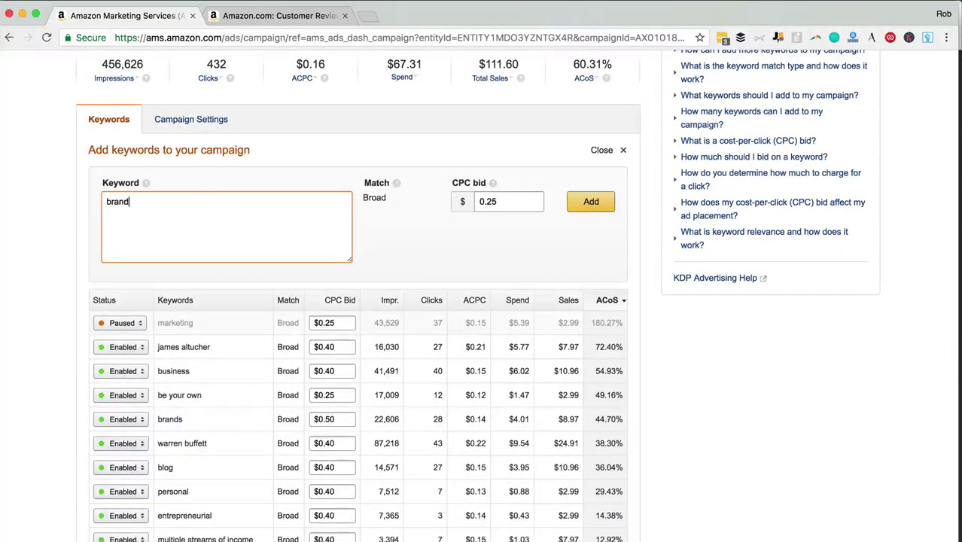
click(583, 213)
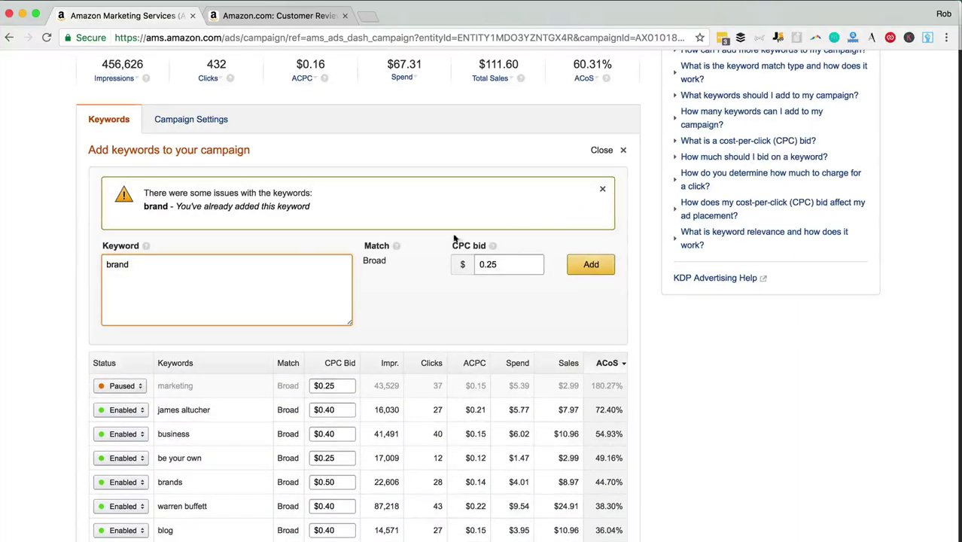
Pause the 'james altucher' keyword
scroll(279, 242, down, 5)
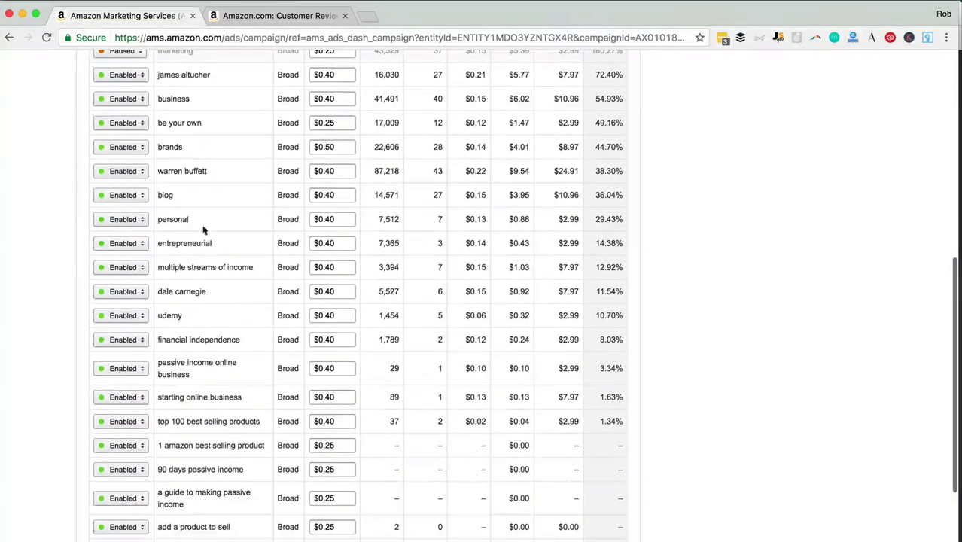
scroll(71, 209, up, 2)
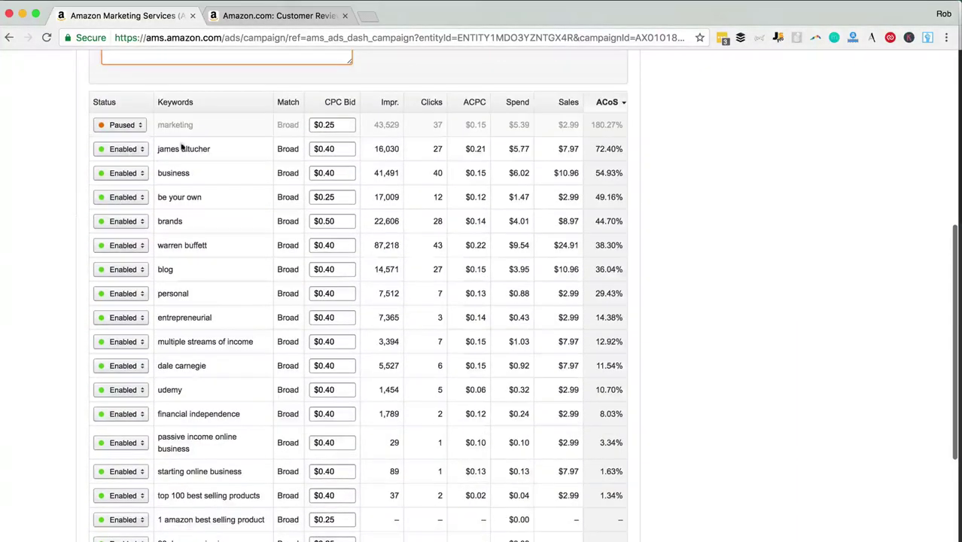
click(119, 150)
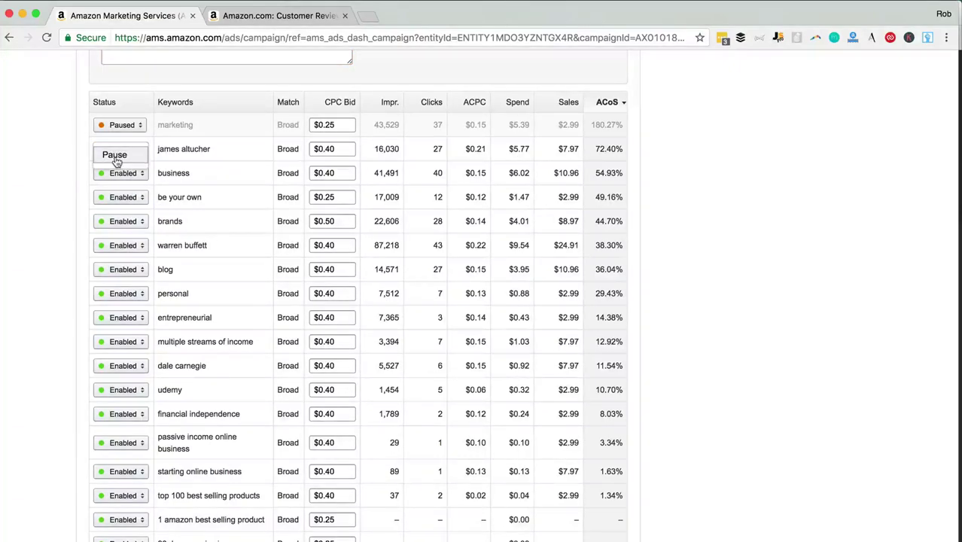
click(116, 159)
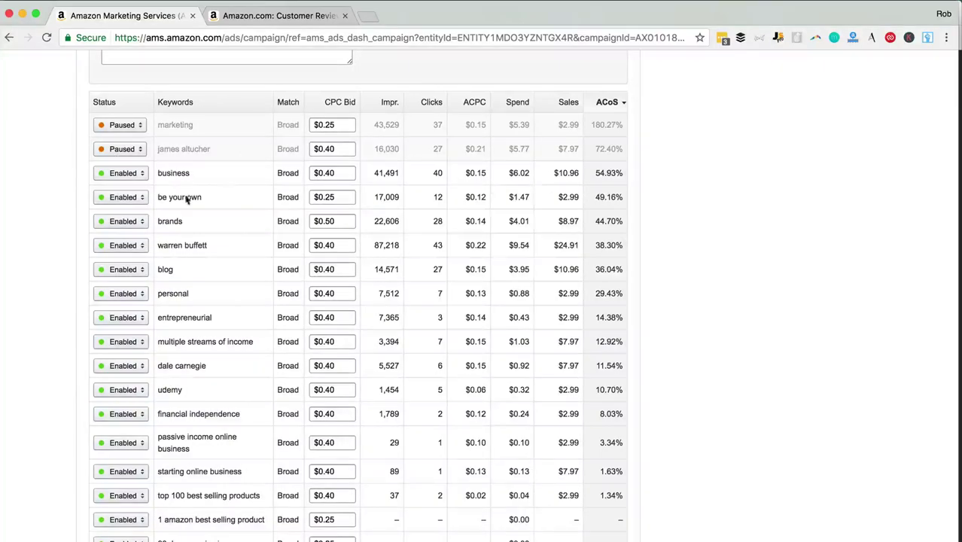
scroll(55, 167, up, 4)
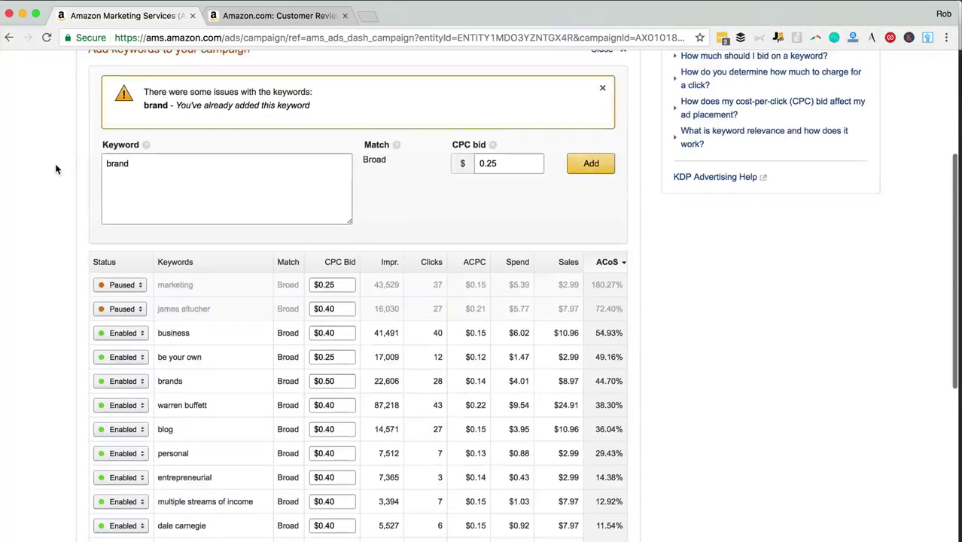
scroll(55, 169, up, 2)
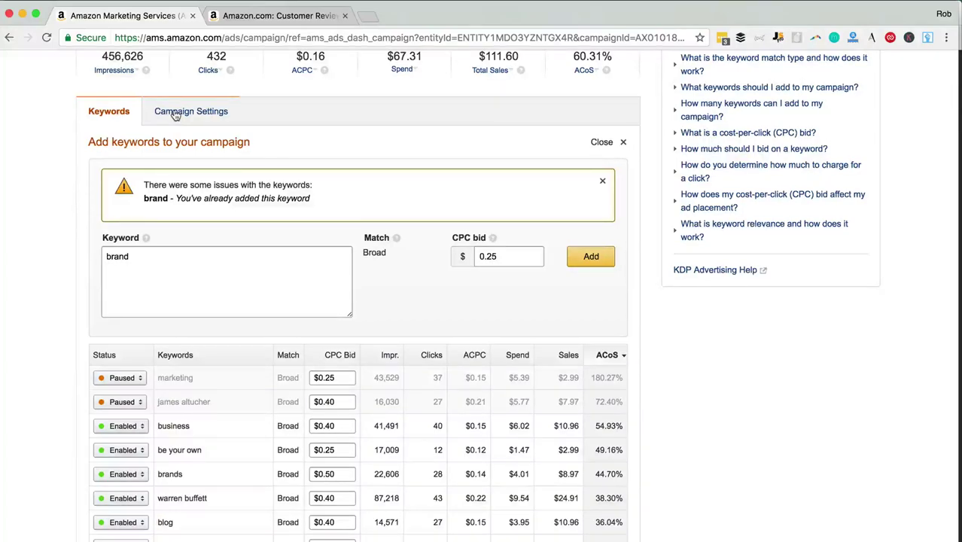
scroll(86, 221, down, 5)
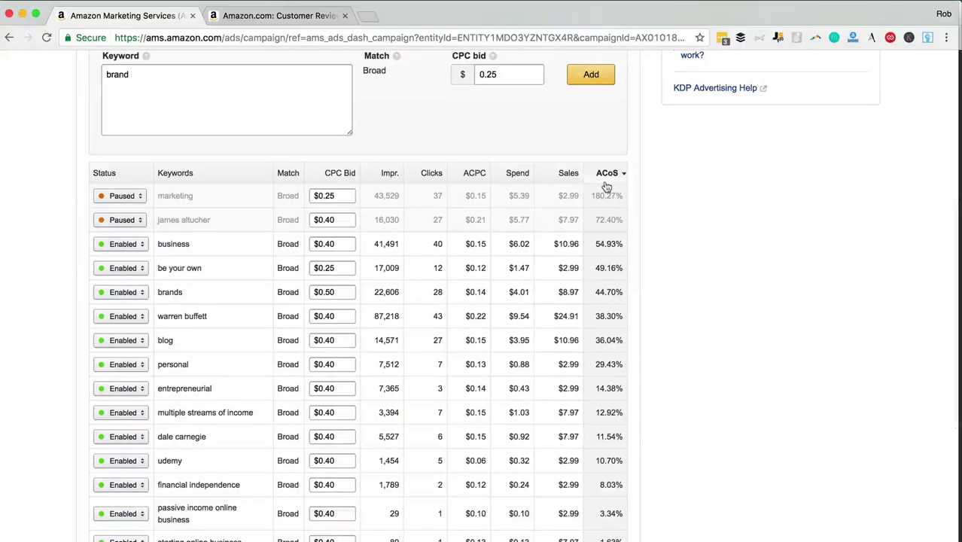
Sort the keywords by spend, highest first, and review the 'tim ferriss' row
click(518, 175)
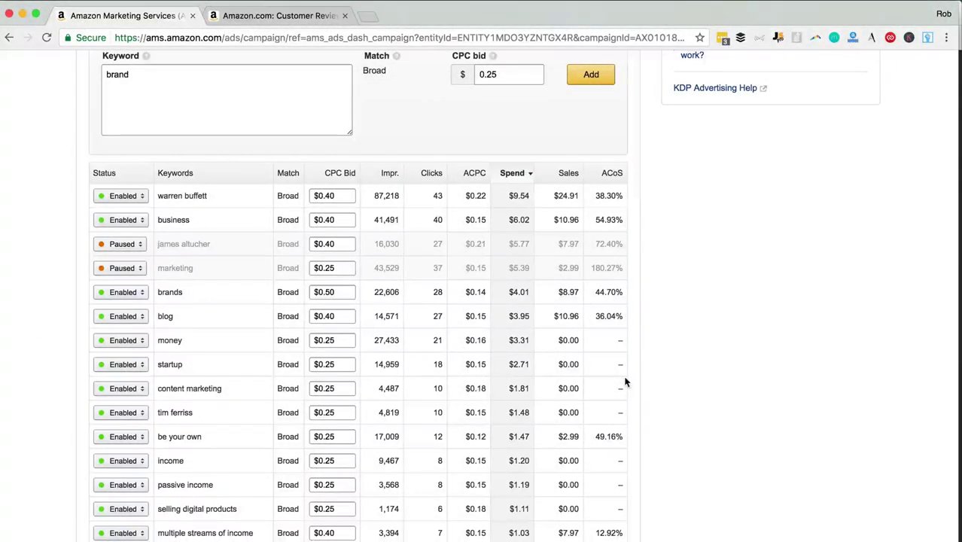
scroll(624, 381, down, 2)
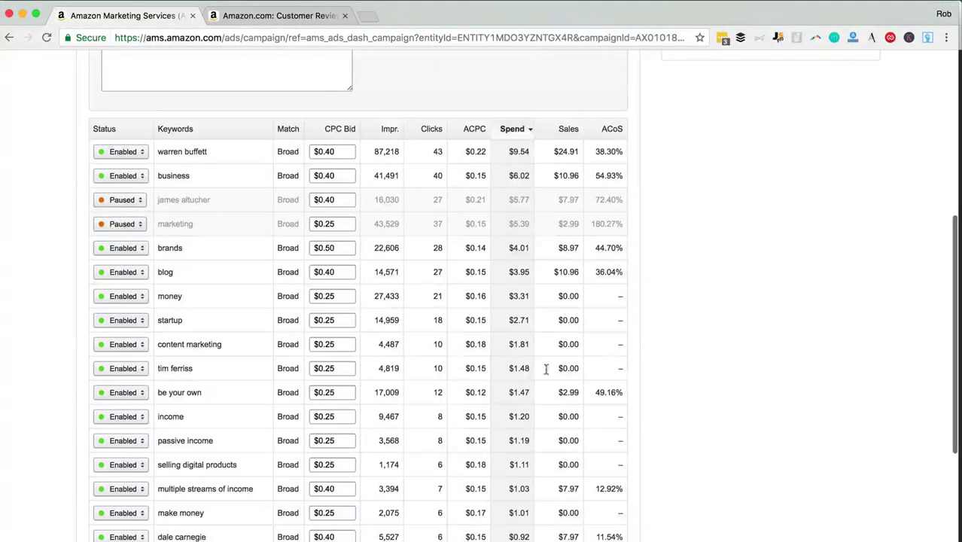
triple_click(175, 368)
scroll(196, 396, down, 2)
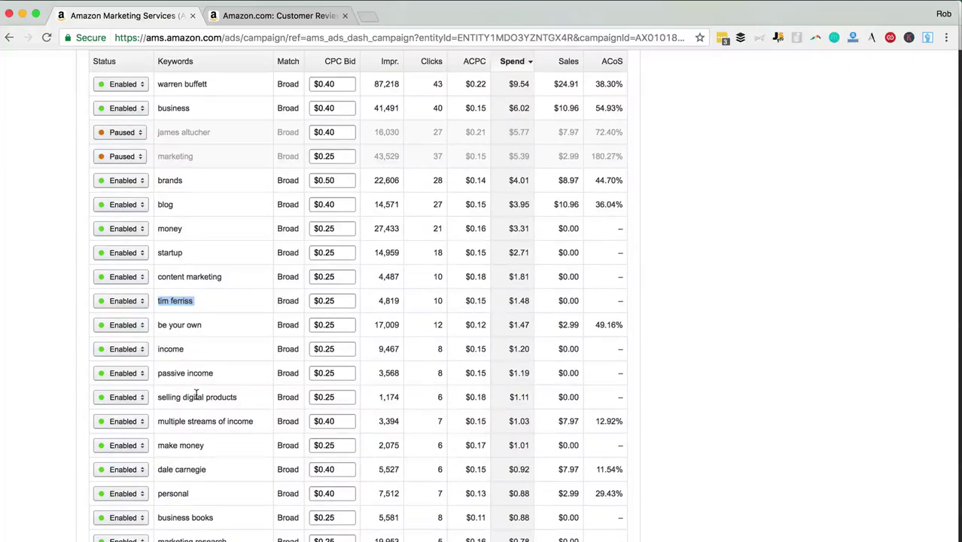
click(195, 395)
Pause the 'money' keyword and return to the top of the table
click(123, 236)
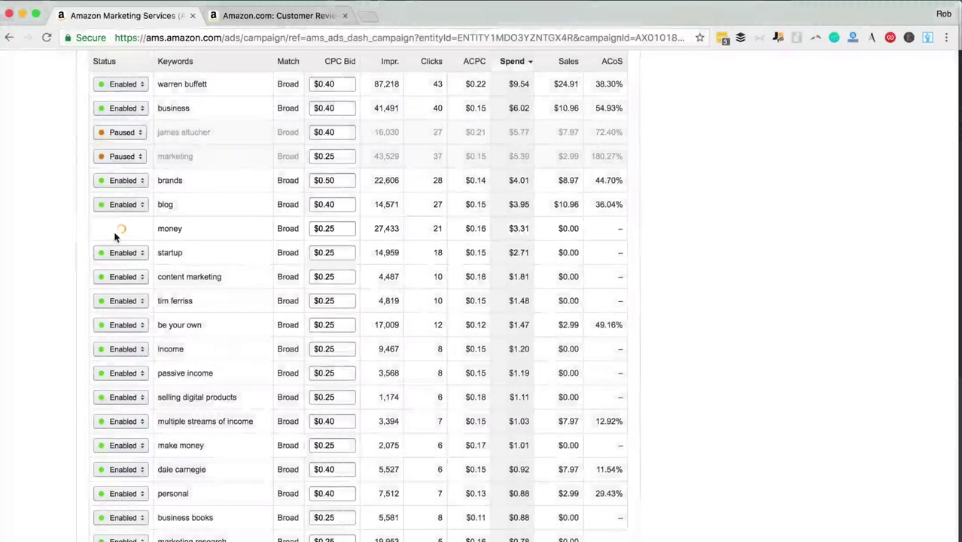
click(117, 237)
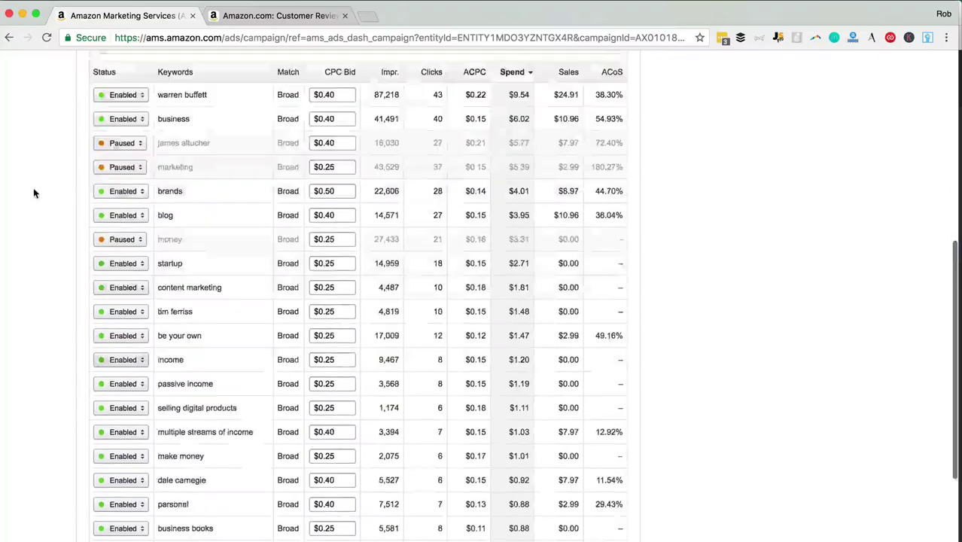
scroll(33, 188, down, 2)
scroll(400, 340, down, 2)
scroll(399, 340, down, 4)
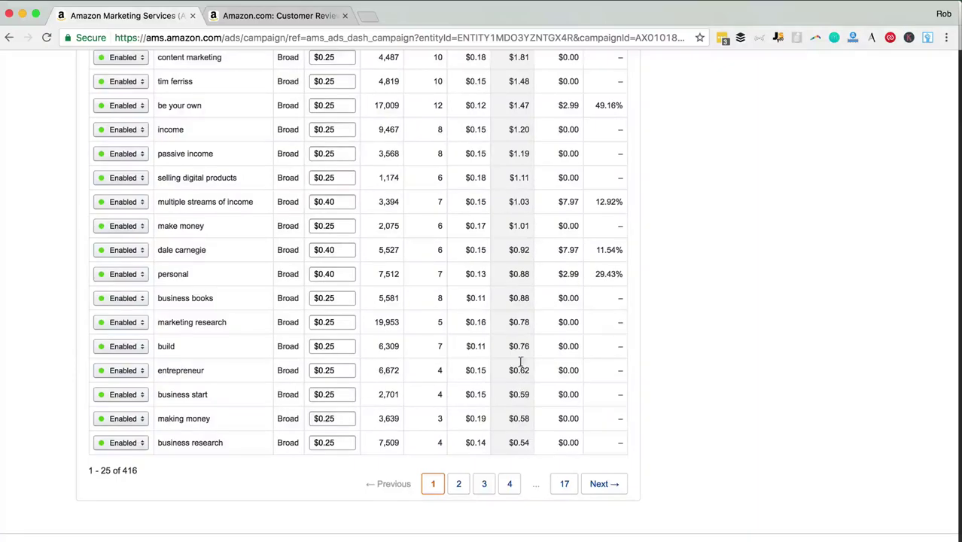
scroll(506, 325, up, 5)
scroll(507, 326, up, 1)
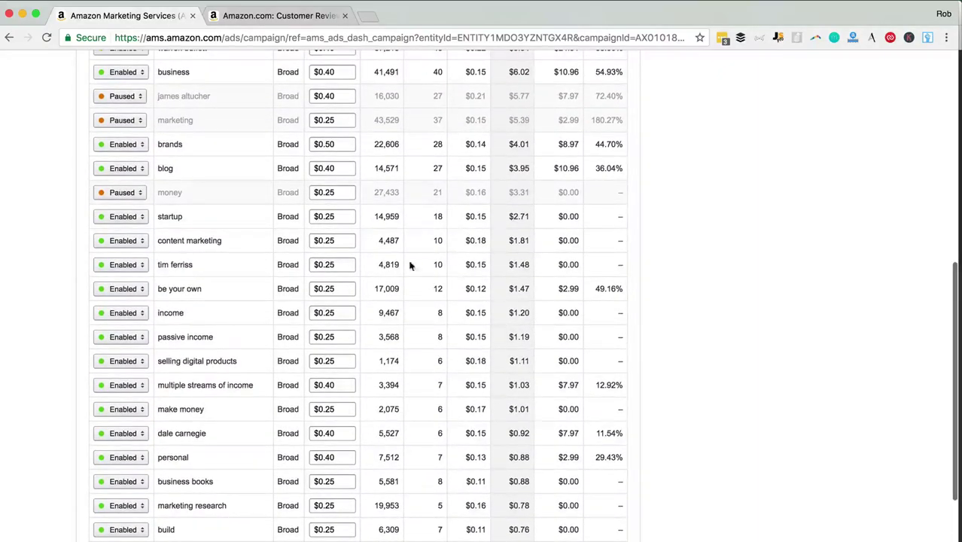
scroll(26, 194, up, 12)
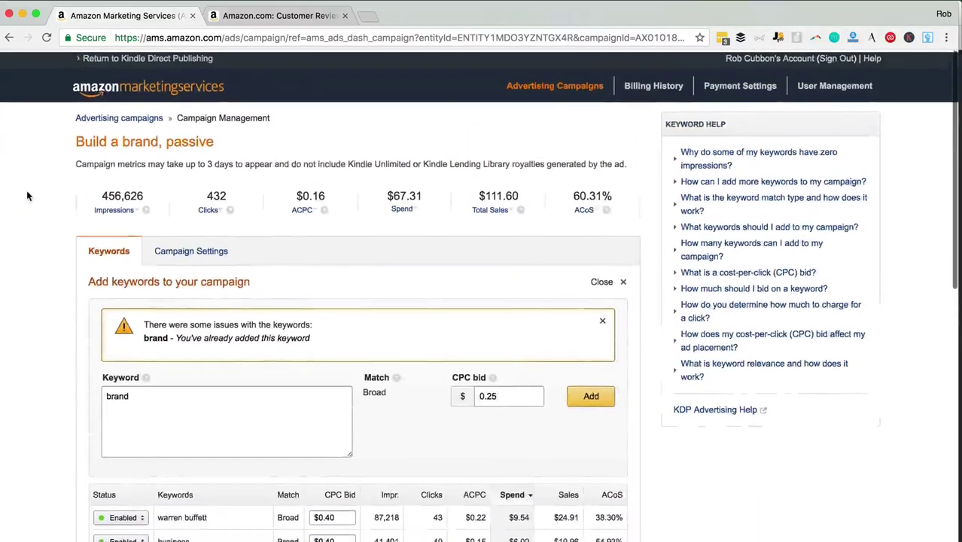
scroll(26, 193, down, 1)
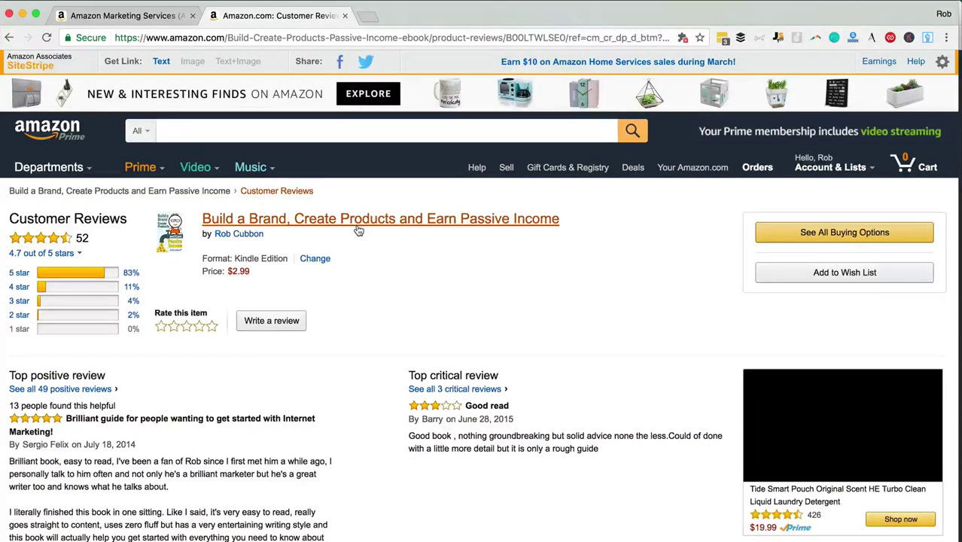
scroll(359, 231, down, 10)
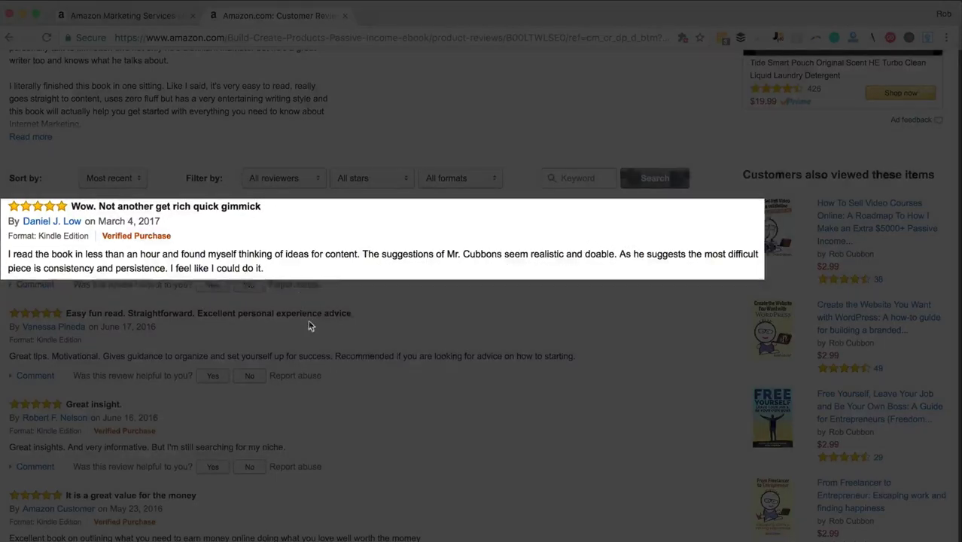
scroll(146, 305, down, 1)
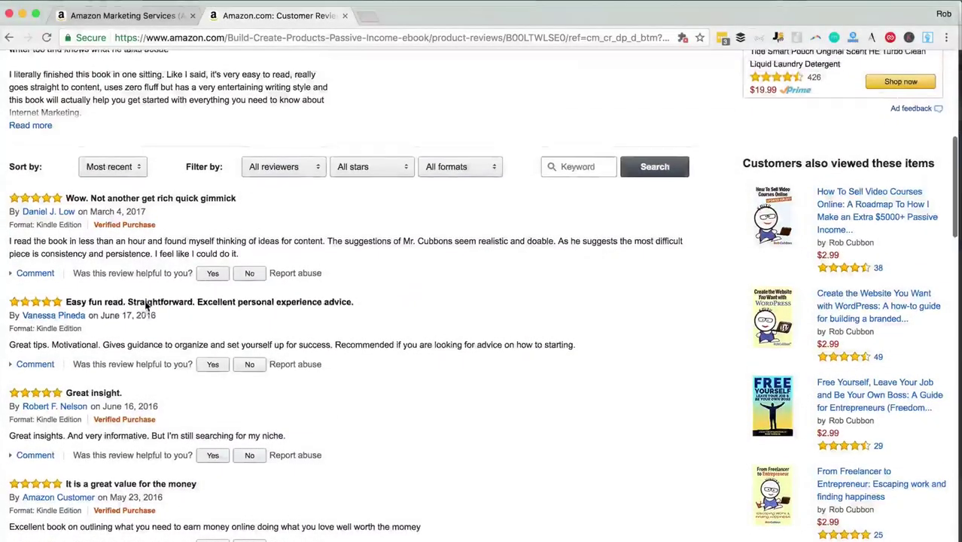
scroll(147, 305, up, 10)
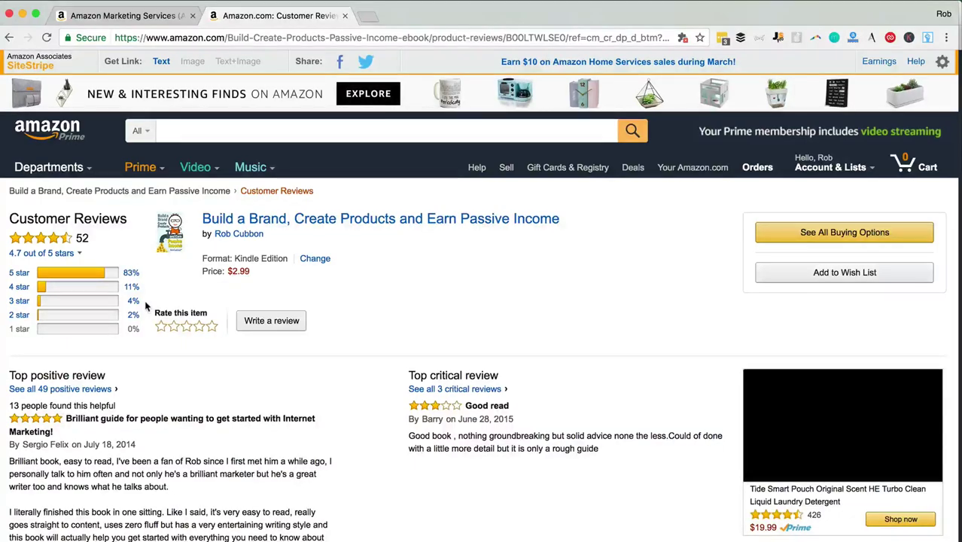
key(ctrl+shift+Tab)
Return via the Advertising campaigns breadcrumb and open 'wordpress book' (29.00% ACoS)
scroll(21, 146, up, 3)
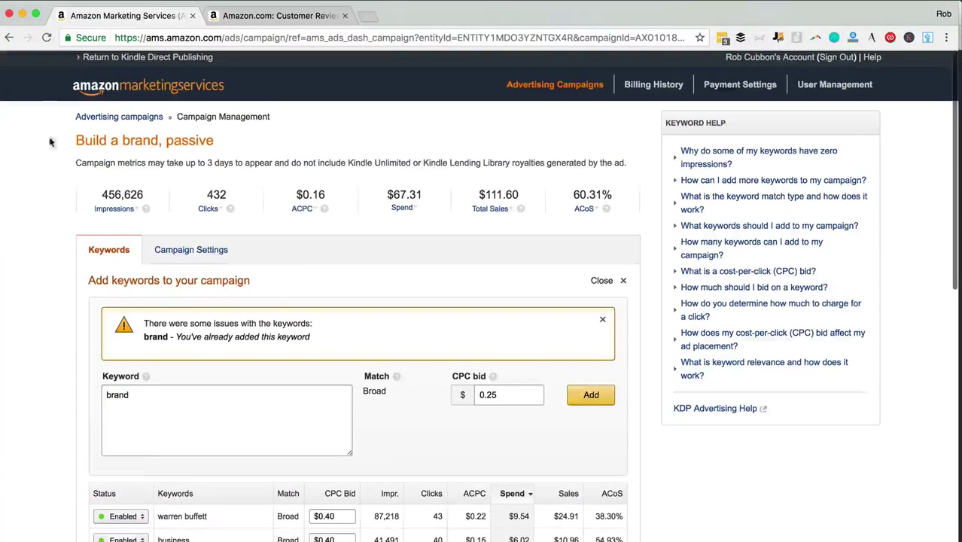
click(101, 122)
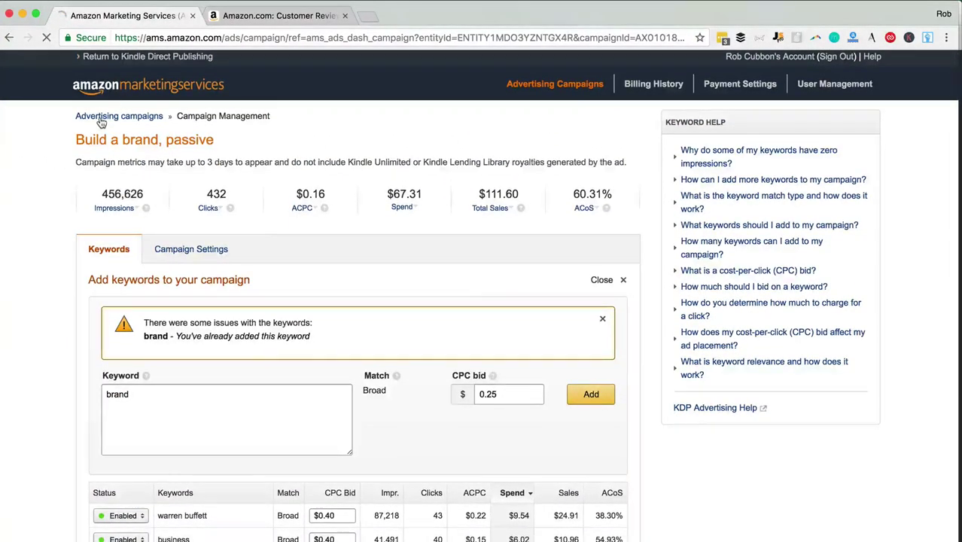
scroll(66, 184, down, 5)
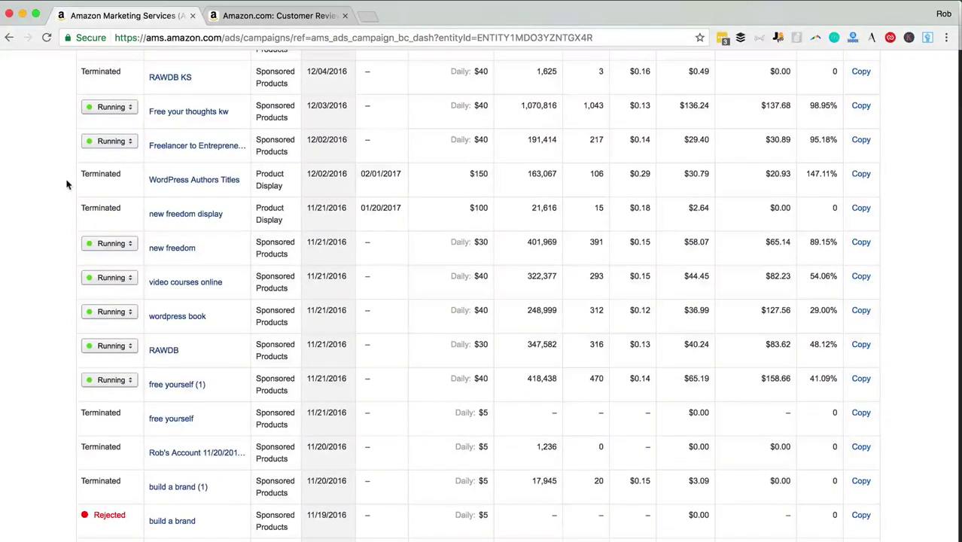
scroll(66, 183, up, 3)
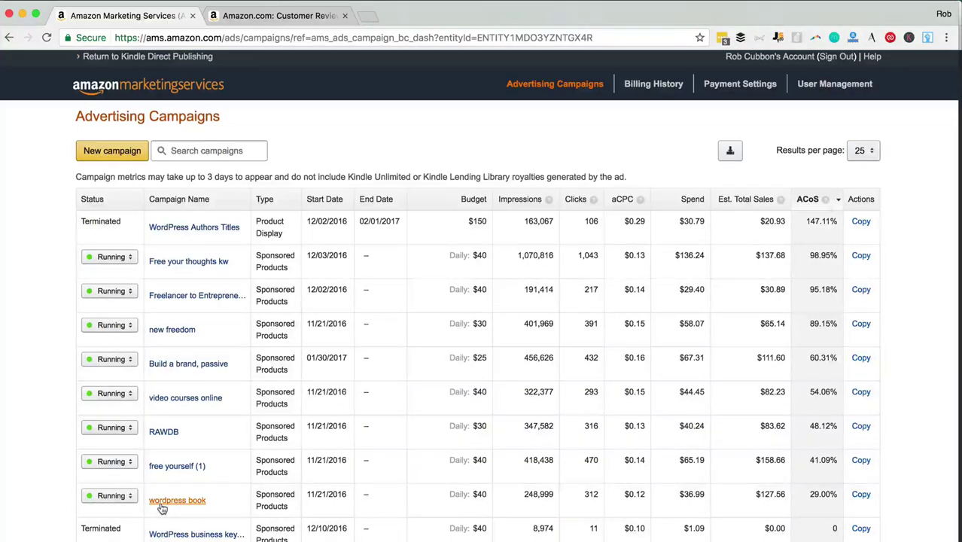
click(162, 508)
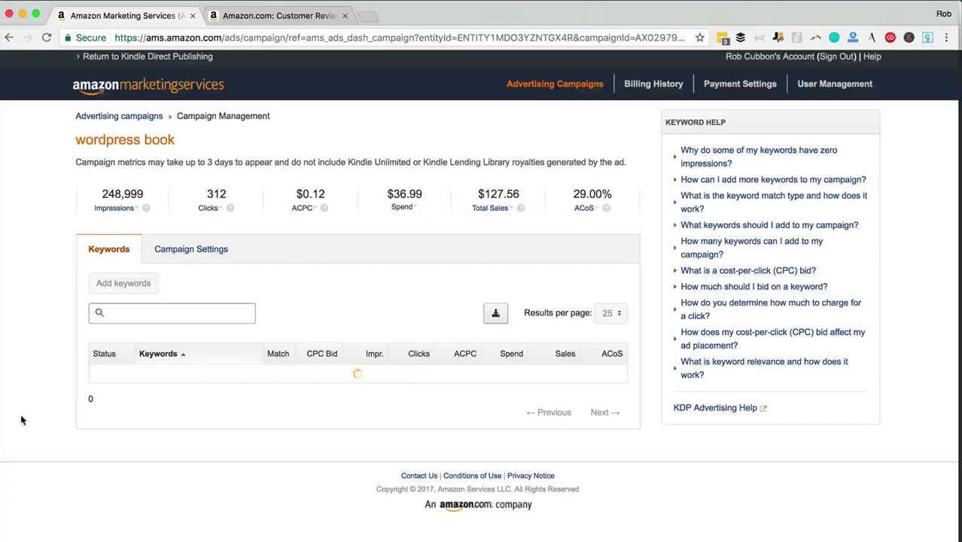
Sort the keywords by sales, highest first, and pause 'wordpress' at 105.18% ACoS
click(566, 353)
scroll(483, 285, down, 2)
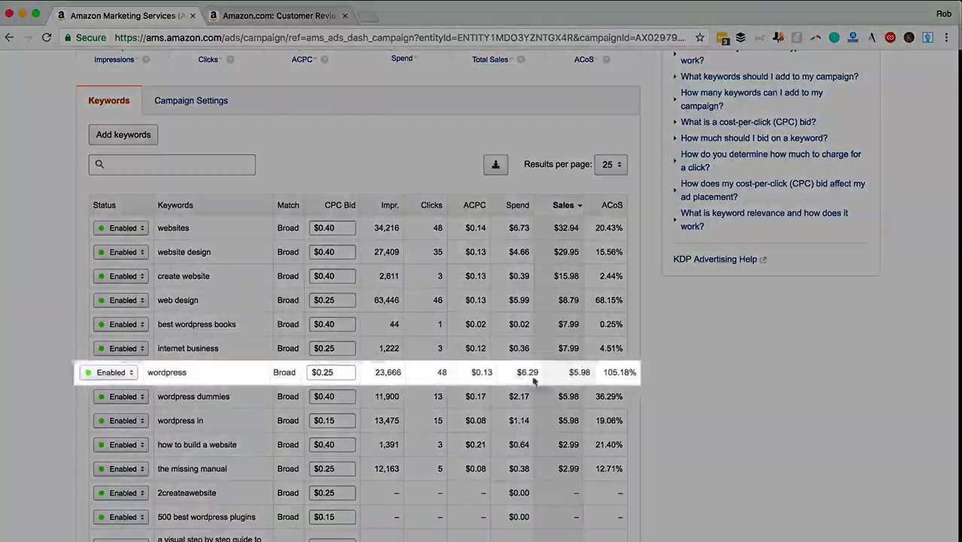
click(109, 374)
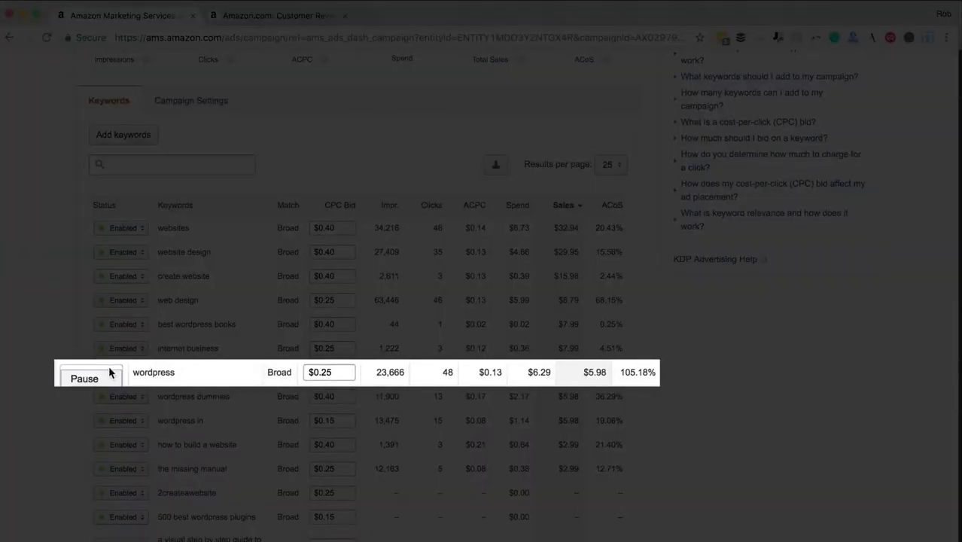
click(94, 378)
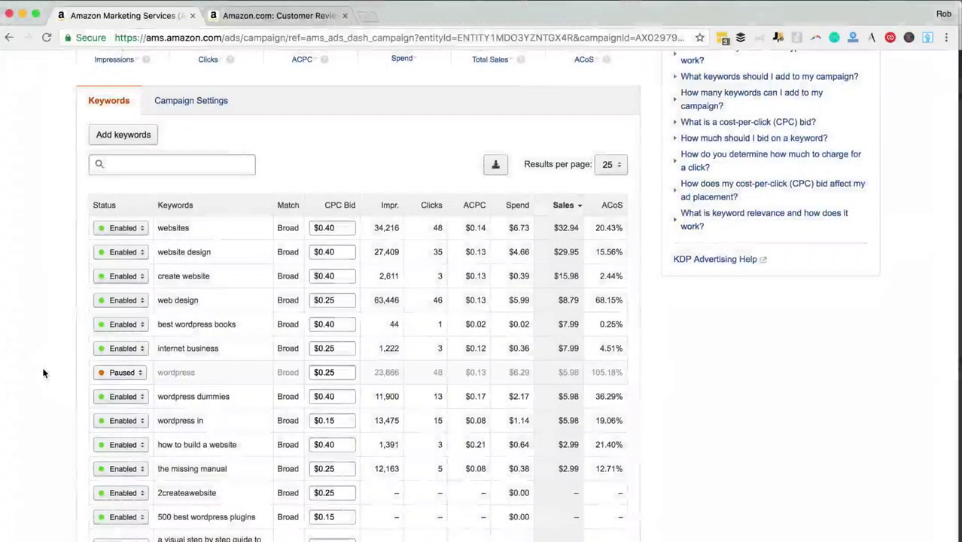
scroll(43, 372, down, 2)
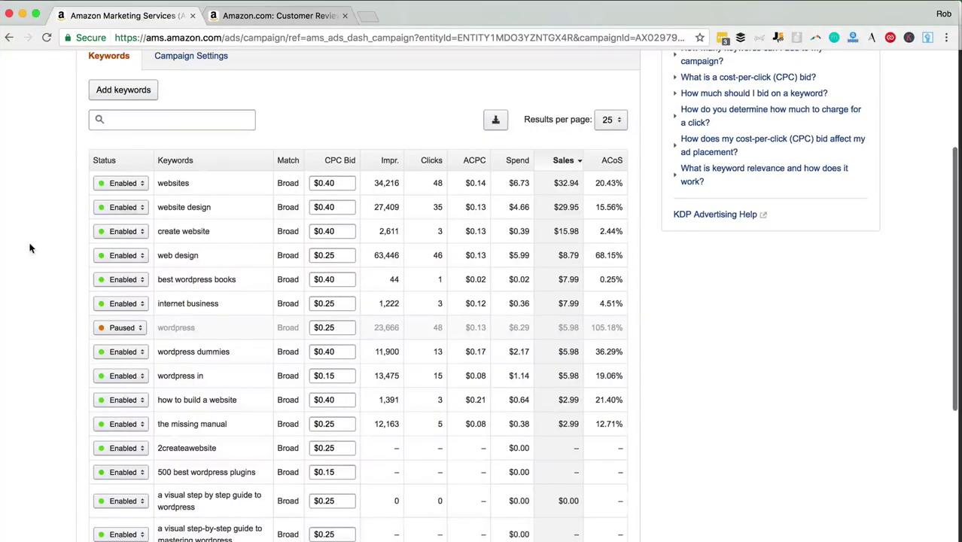
scroll(30, 249, down, 5)
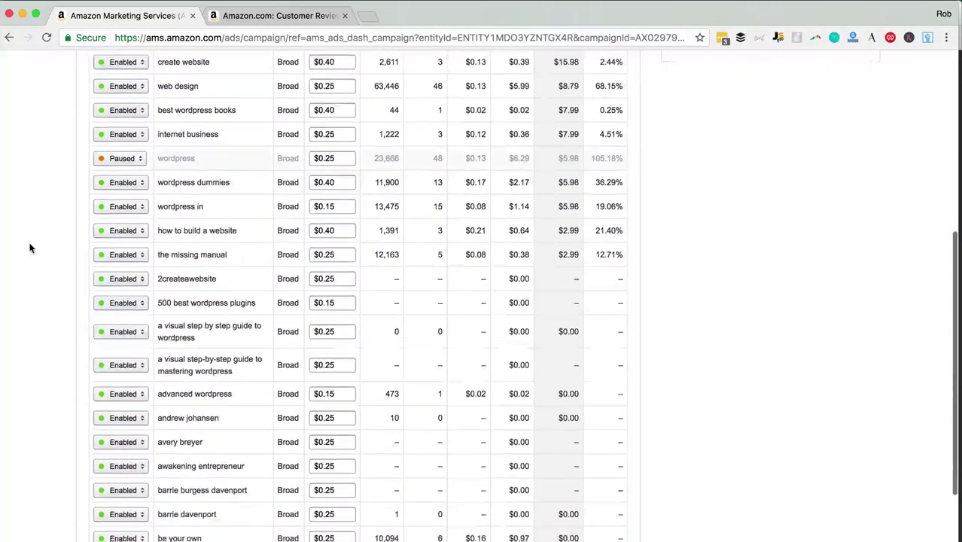
scroll(29, 248, up, 3)
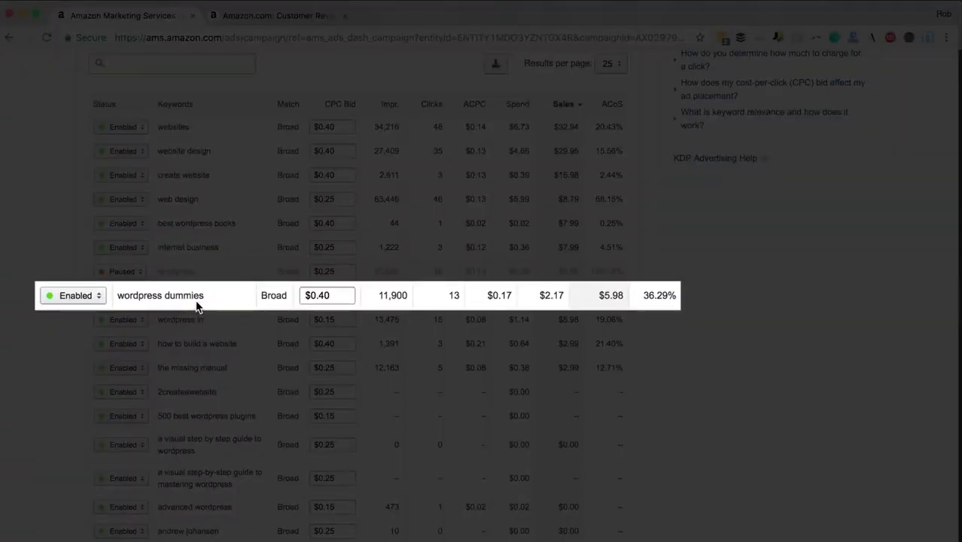
scroll(223, 301, up, 4)
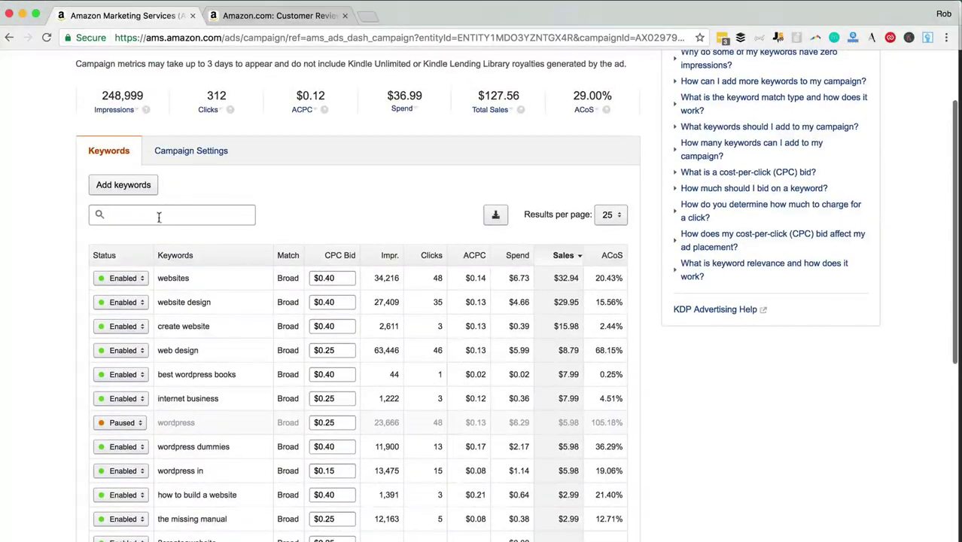
Add 'dummies' as a keyword at the default $0.25 bid and review the keyword list
click(136, 189)
click(175, 256)
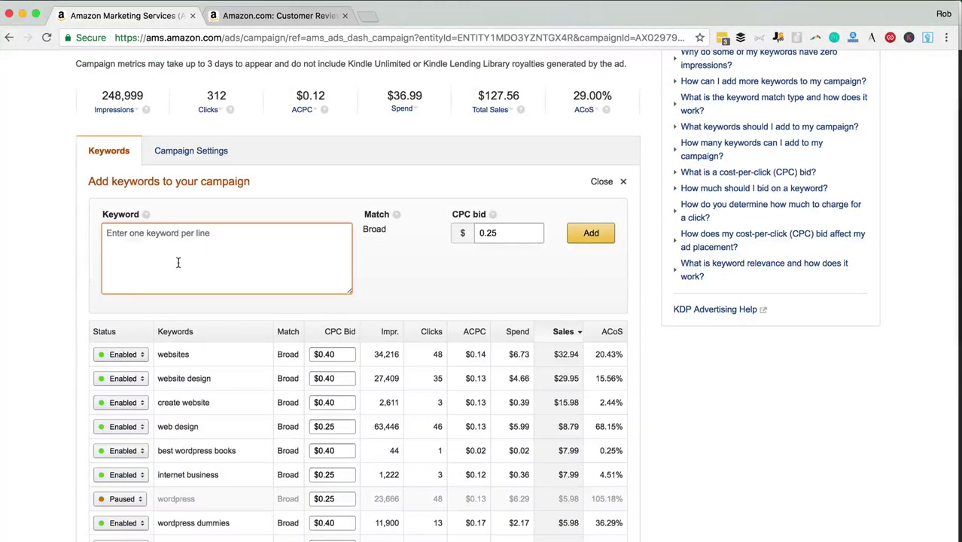
text(dummies)
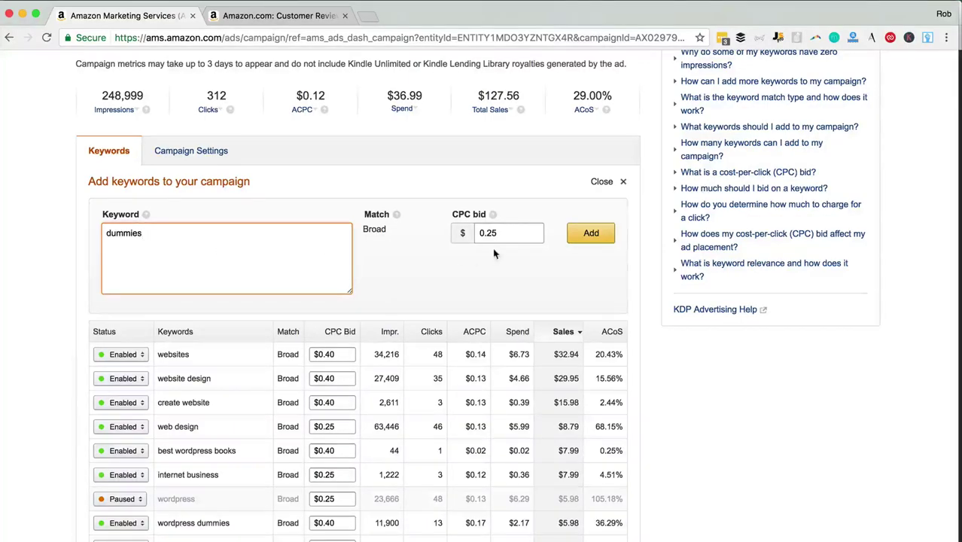
click(581, 235)
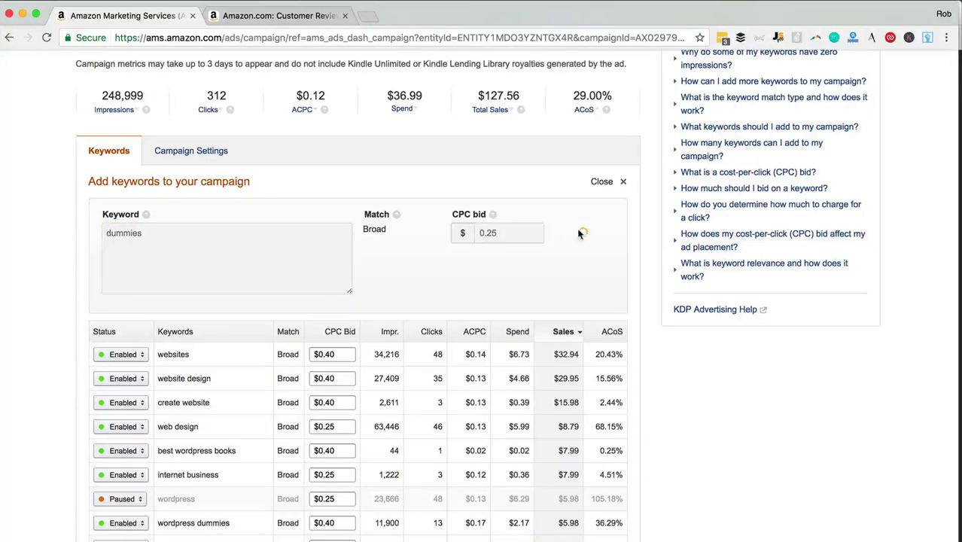
scroll(578, 234, down, 1)
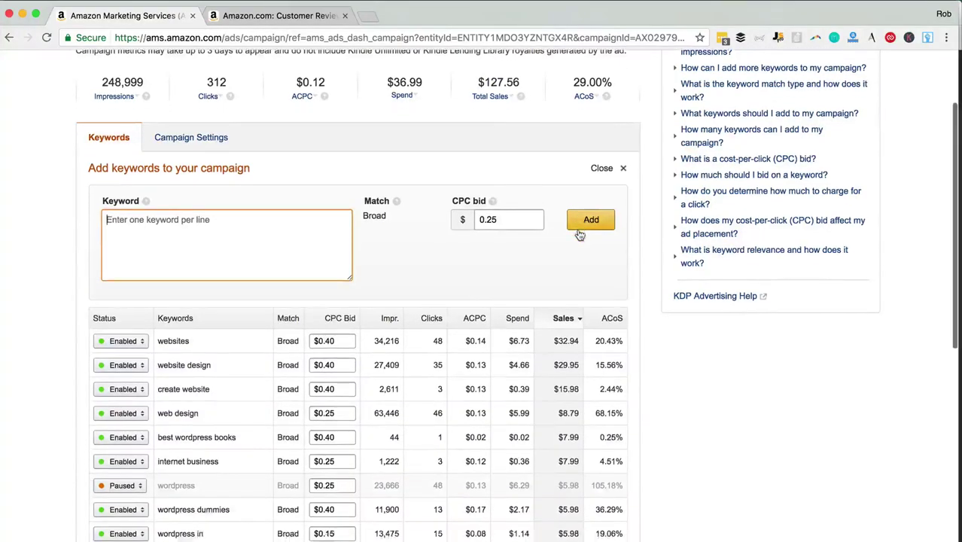
scroll(578, 234, down, 2)
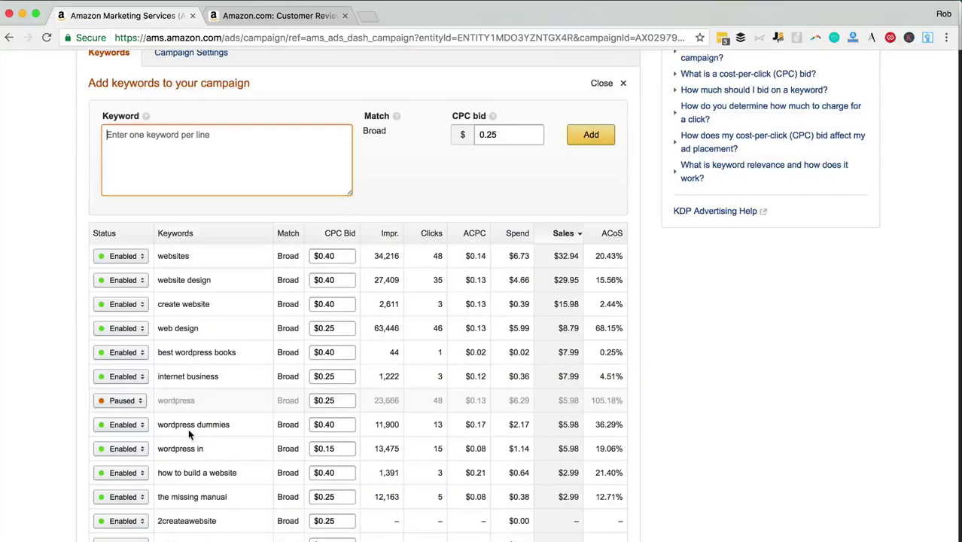
scroll(188, 428, down, 3)
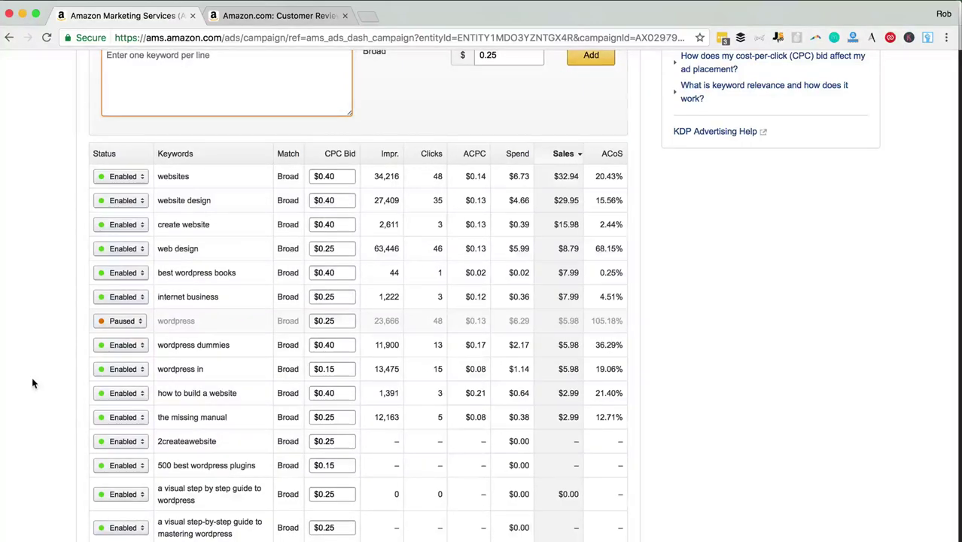
scroll(32, 383, down, 2)
scroll(33, 376, up, 10)
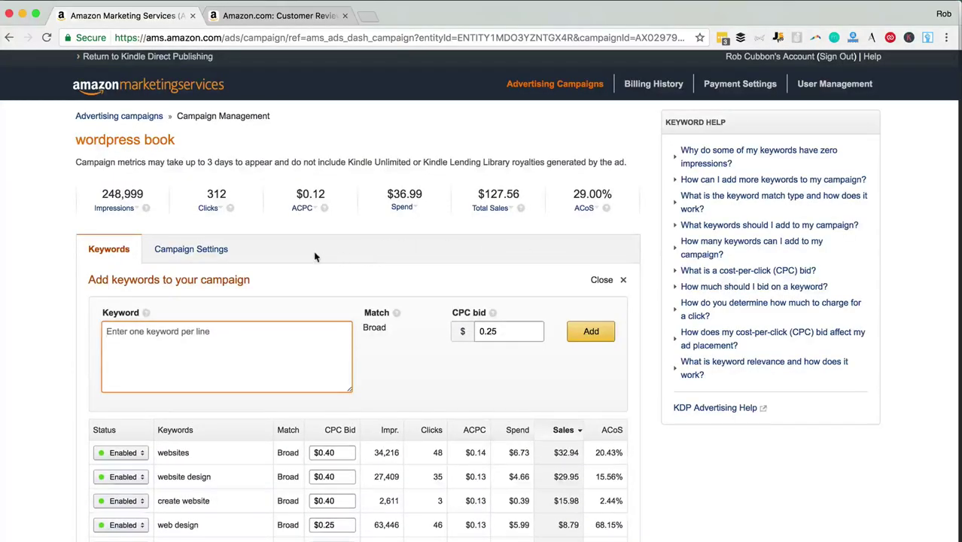